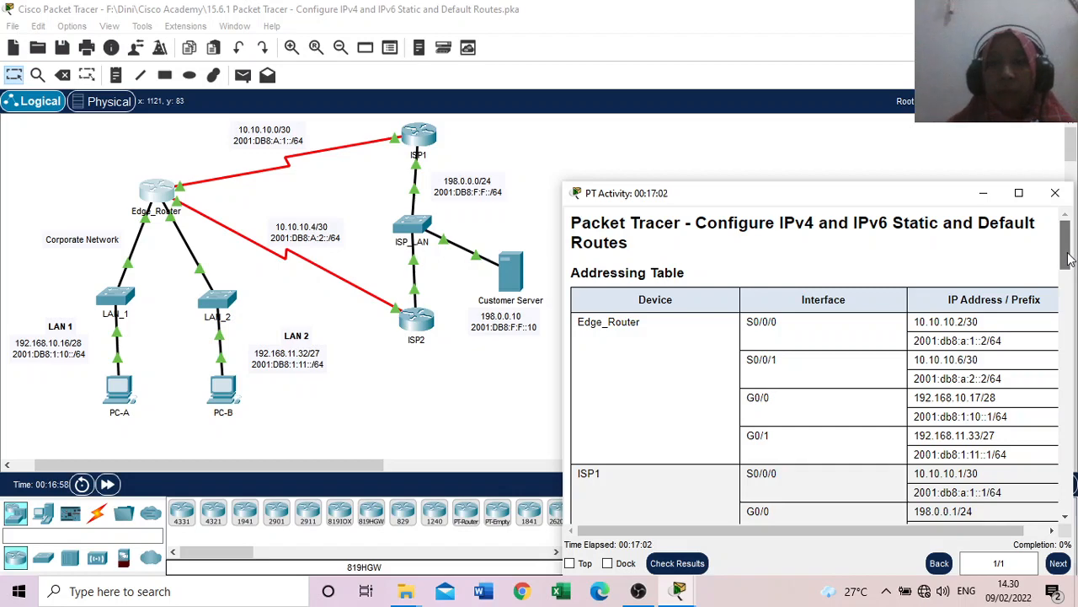
Step: Read the activity instructions through Part 1 and set port labels to always show in the logical workspace
{"action": "left_click_drag", "start_coordinate": [1068, 257], "coordinate": [1074, 342]}
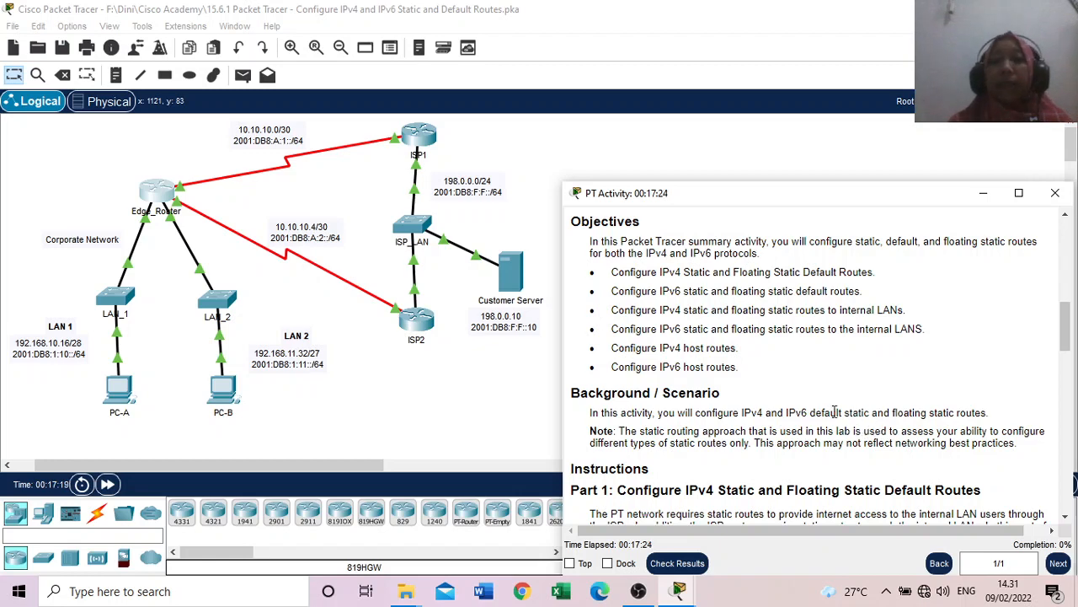
{"action": "scroll", "coordinate": [827, 411], "scroll_direction": "down", "scroll_amount": 1}
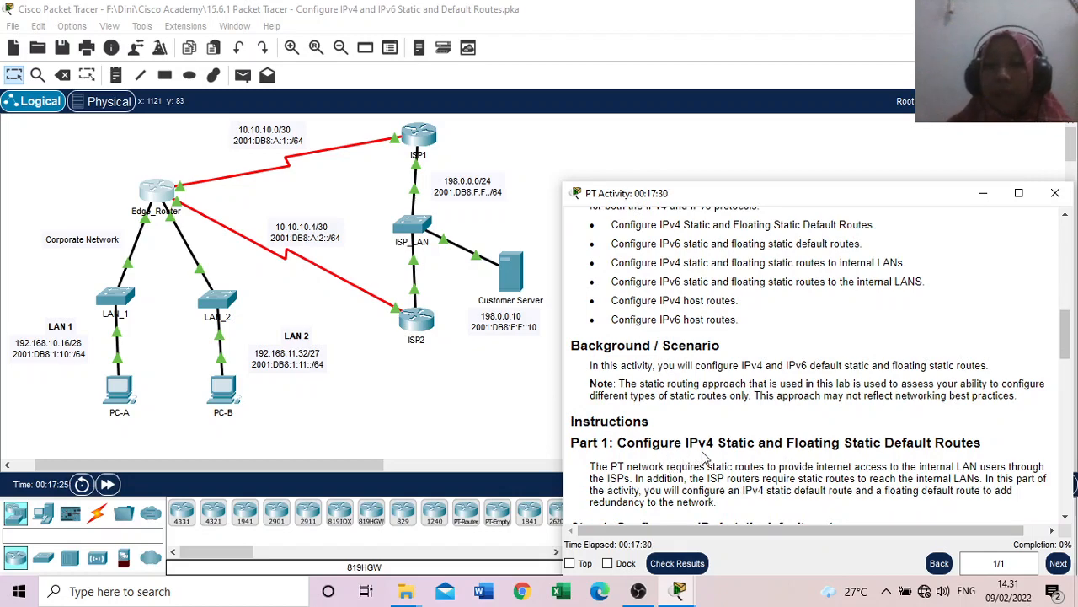
{"action": "scroll", "coordinate": [706, 456], "scroll_direction": "down", "scroll_amount": 3}
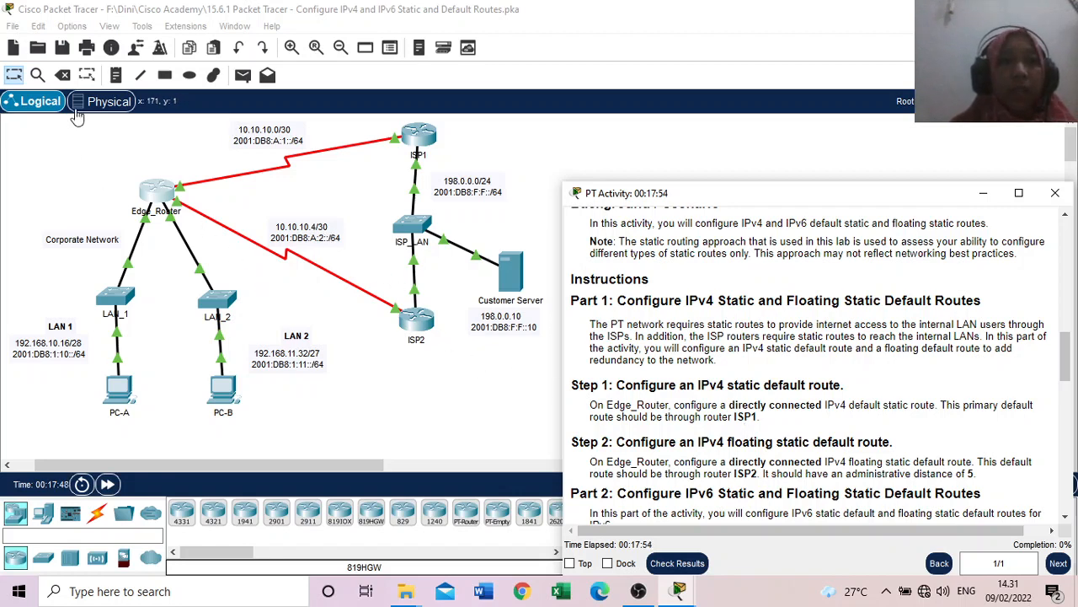
{"action": "left_click", "coordinate": [79, 32]}
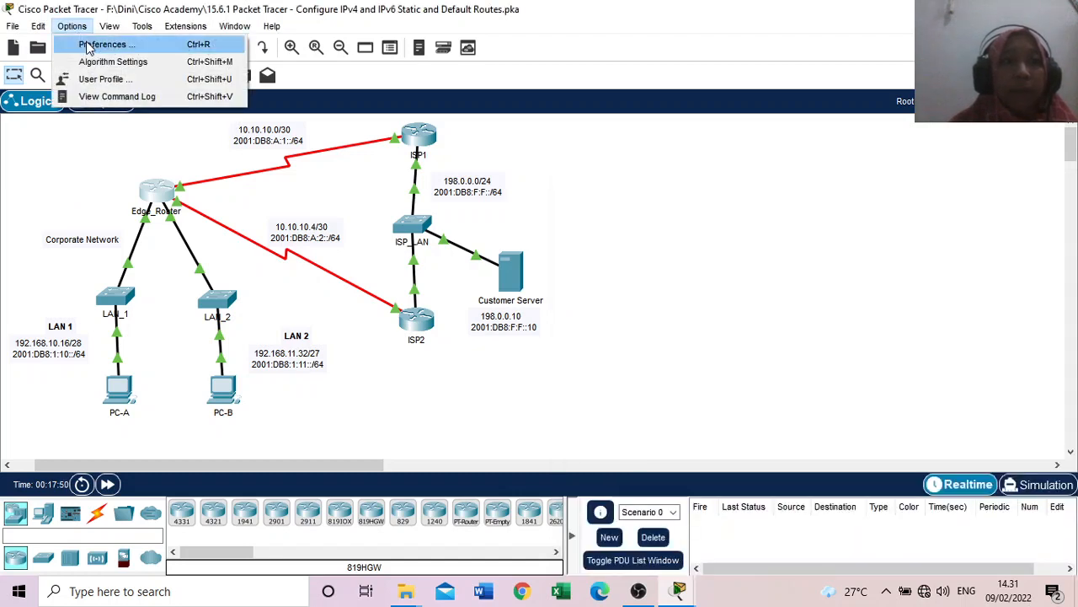
{"action": "left_click", "coordinate": [106, 44]}
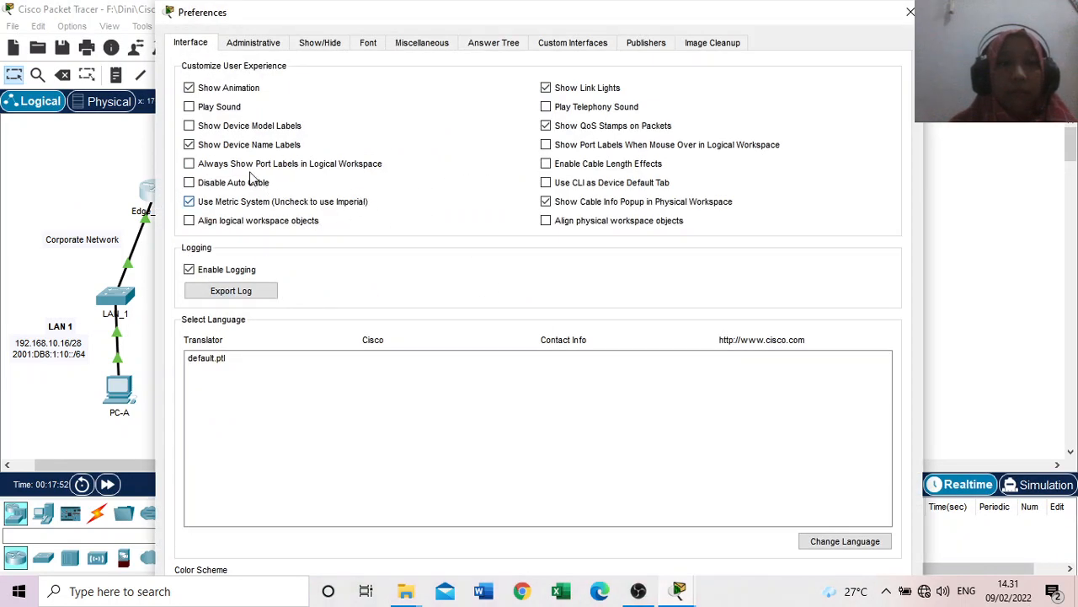
{"action": "left_click", "coordinate": [249, 168]}
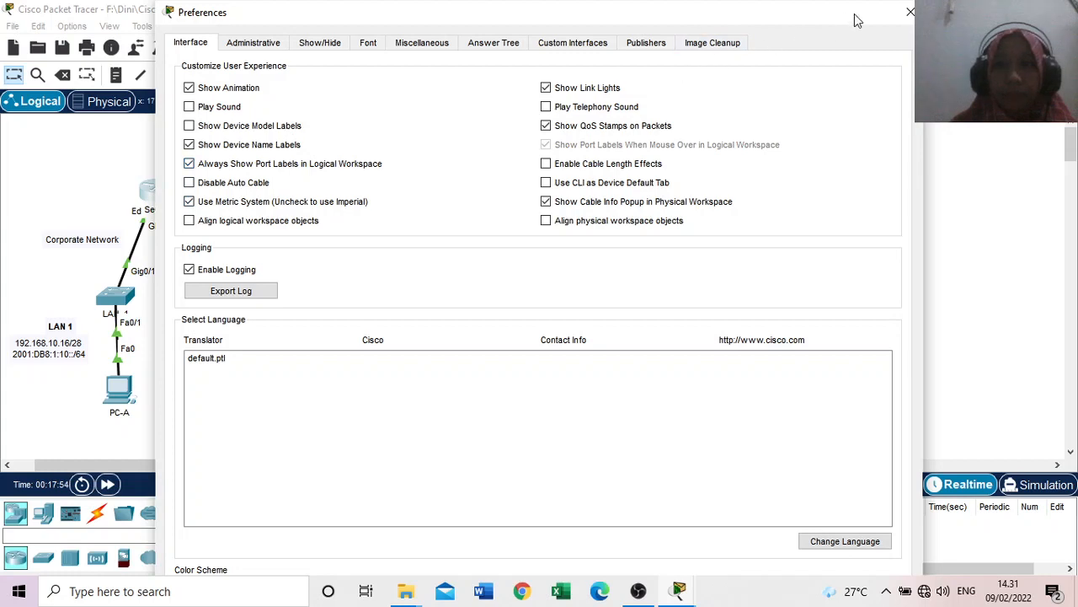
{"action": "left_click", "coordinate": [910, 14]}
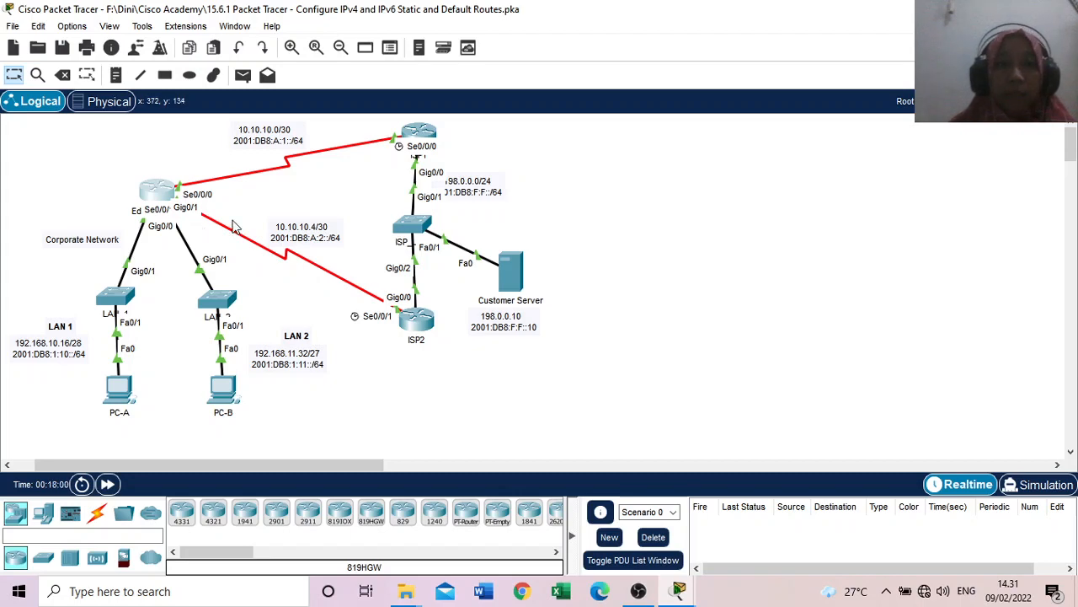
Step: Open the command line of Edge_Router and enter global configuration mode through privileged mode
{"action": "left_click", "coordinate": [160, 198]}
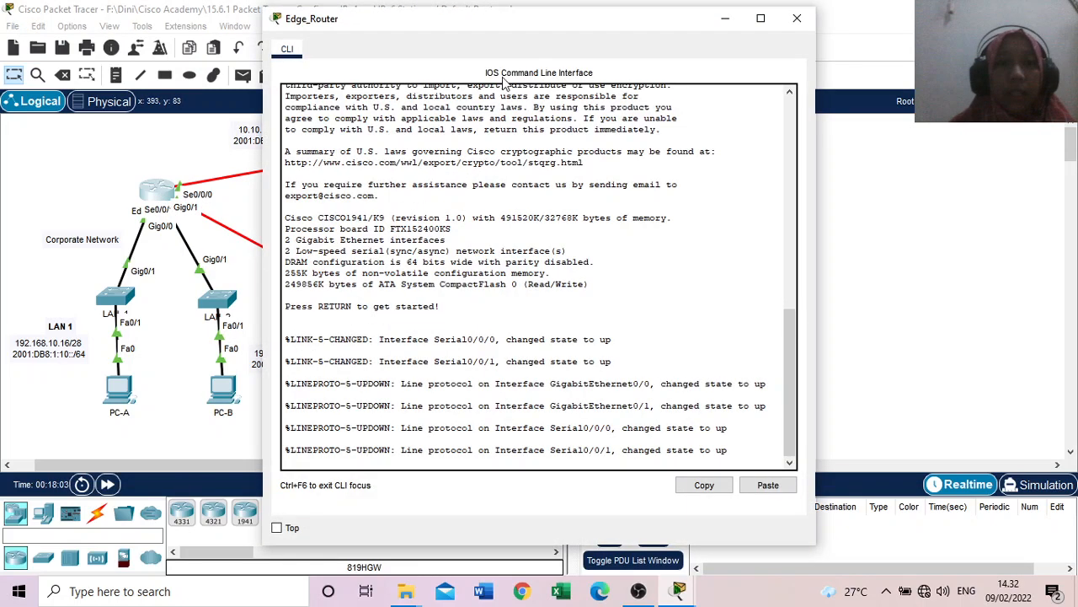
{"action": "left_click_drag", "start_coordinate": [522, 21], "coordinate": [803, 27]}
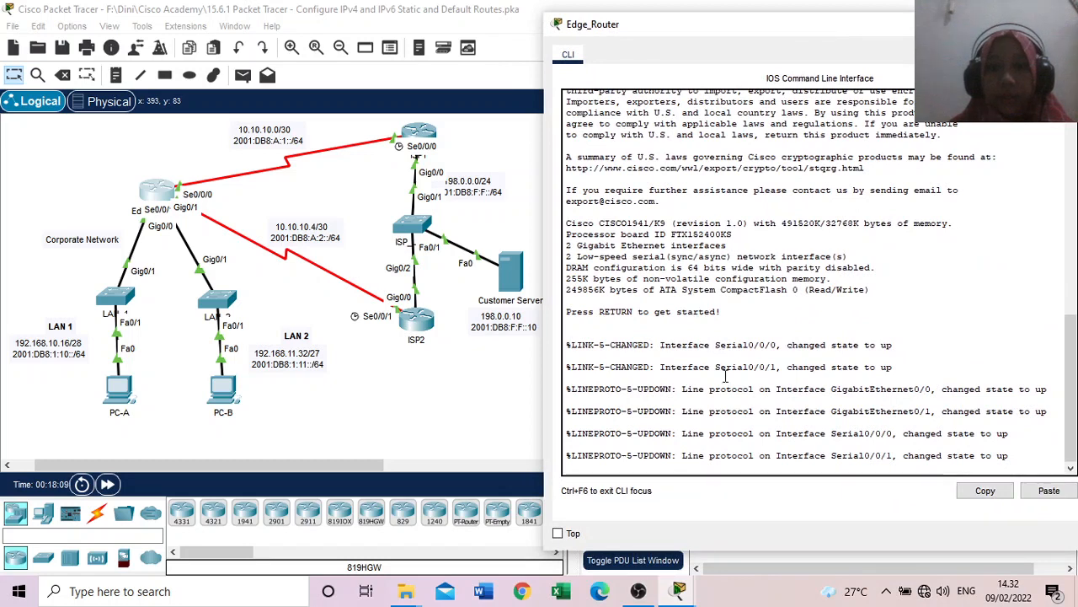
{"action": "key", "text": "Return"}
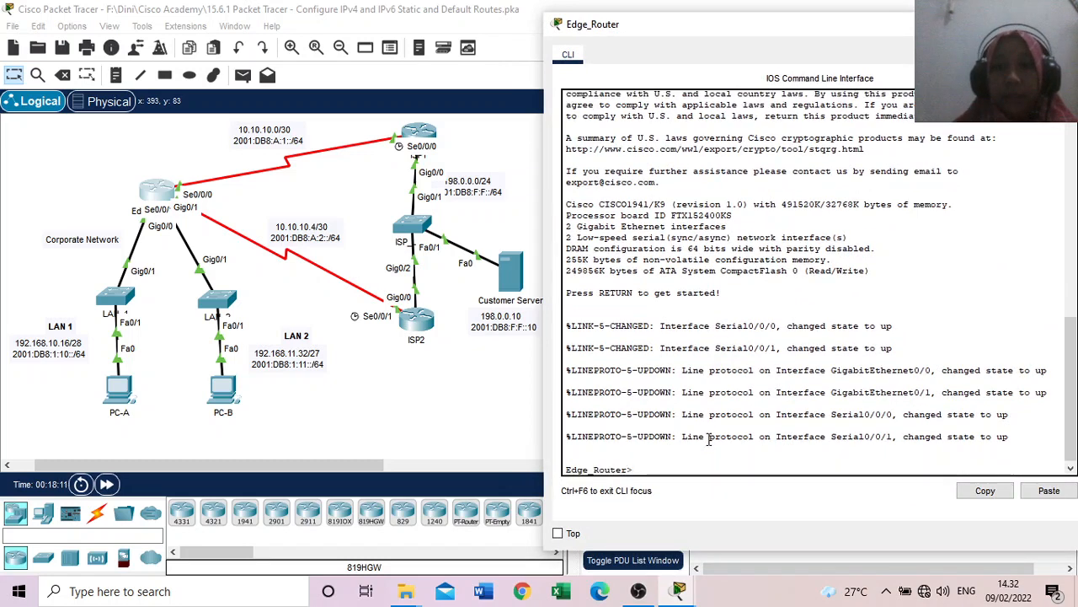
{"action": "type", "text": "en"}
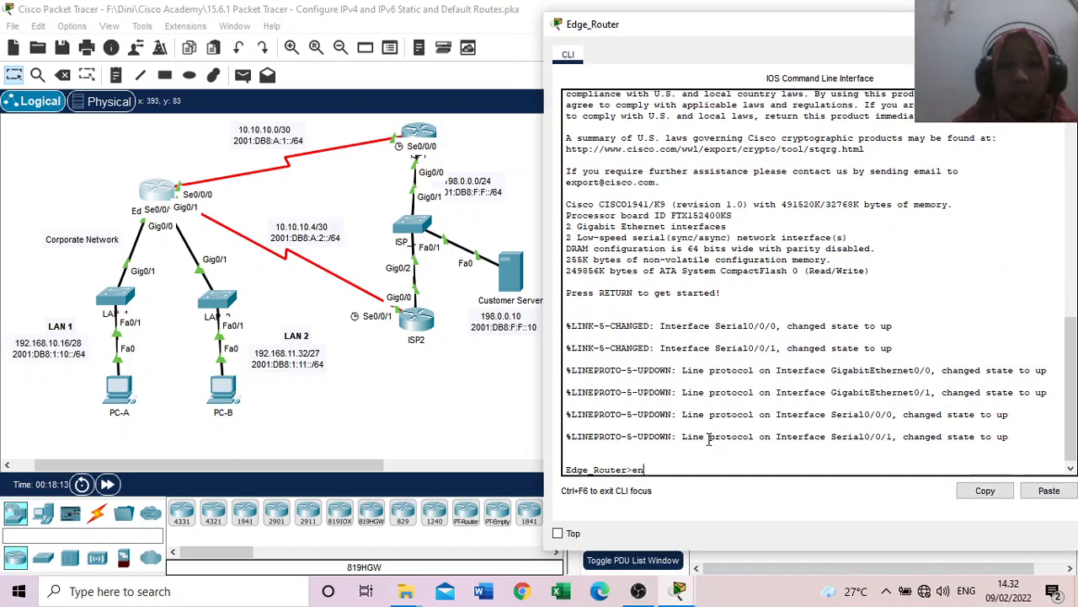
{"action": "key", "text": "Return"}
{"action": "type", "text": "con"}
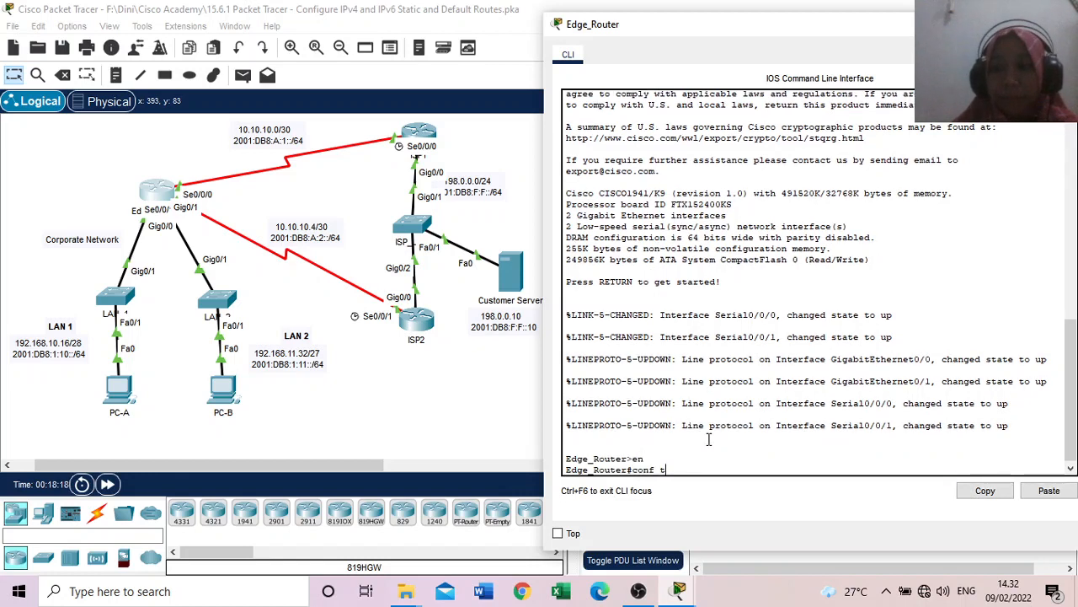
{"action": "type", "text": "f t"}
{"action": "key", "text": "Return"}
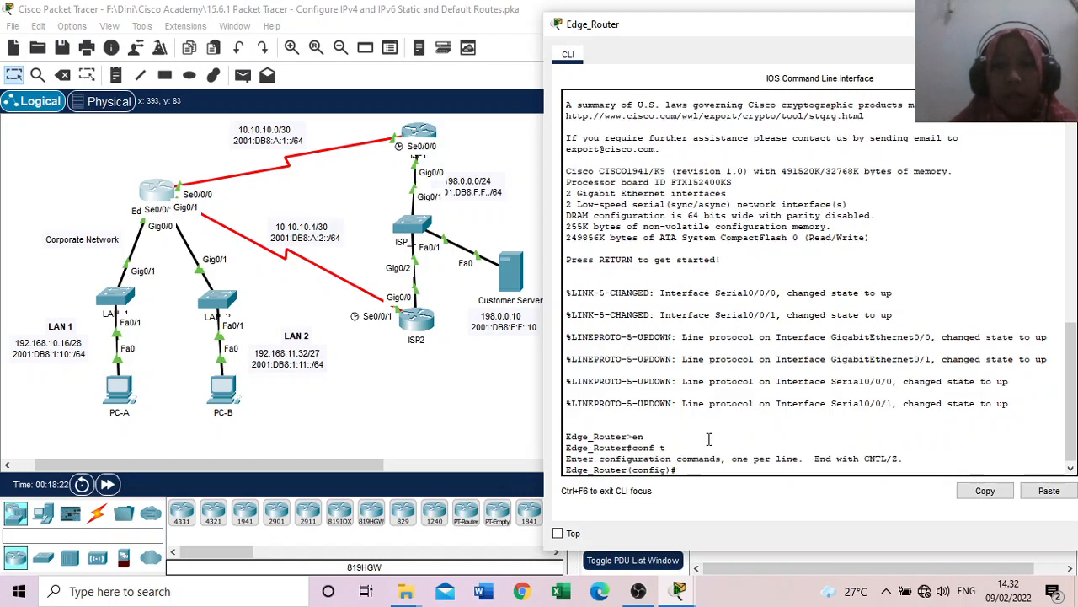
Step: Configure the directly connected IPv4 default route through ISP1 on Edge_Router with ip route 0.0.0.0 0.0.0.0 s0/0/0
{"action": "mouse_move", "coordinate": [679, 590]}
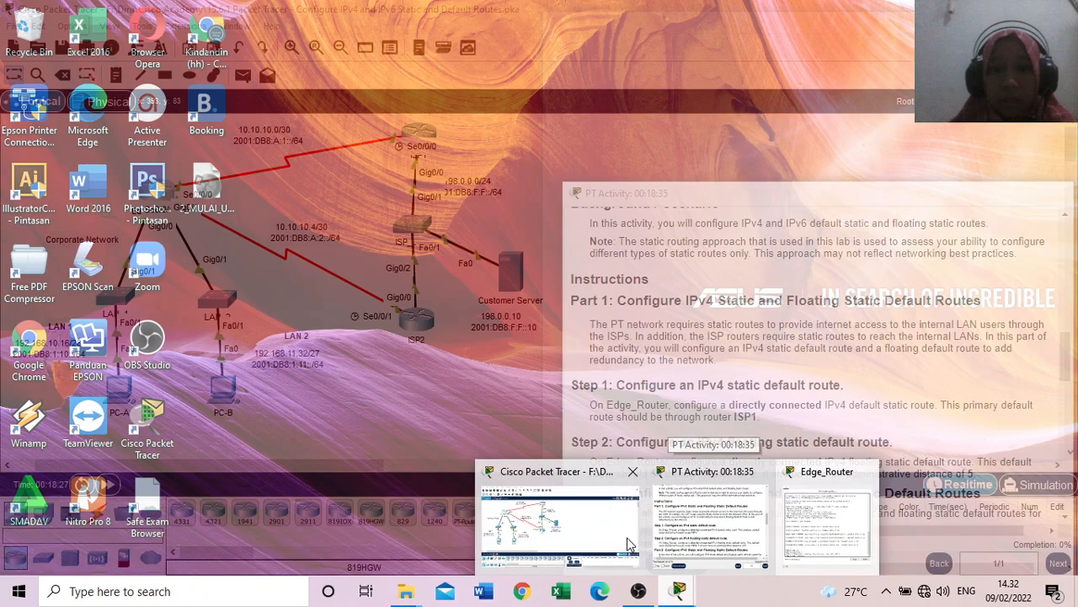
{"action": "left_click", "coordinate": [706, 533]}
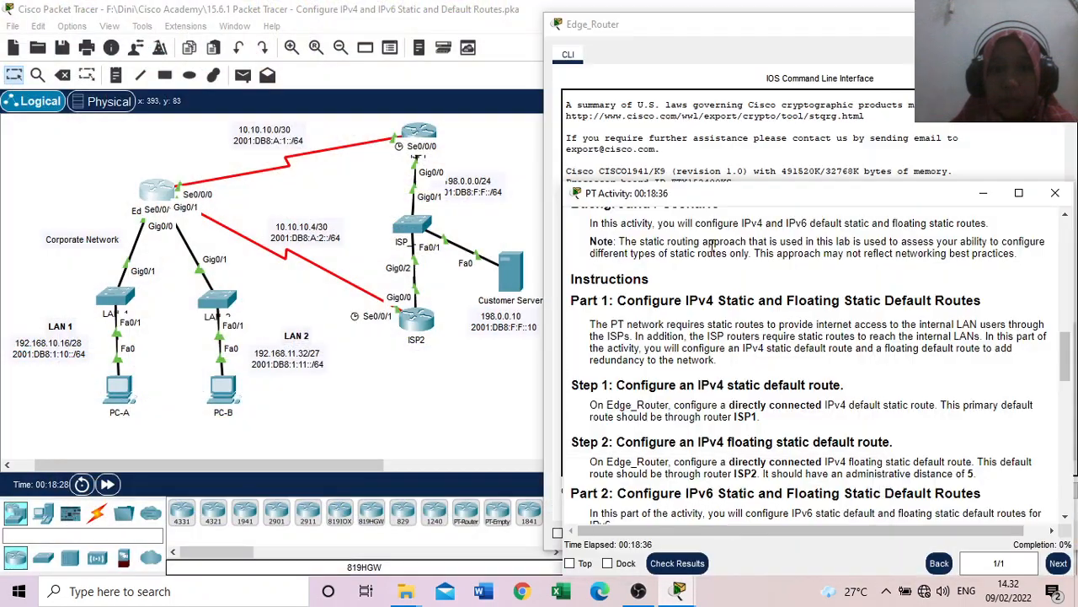
{"action": "left_click_drag", "start_coordinate": [660, 39], "coordinate": [120, 98]}
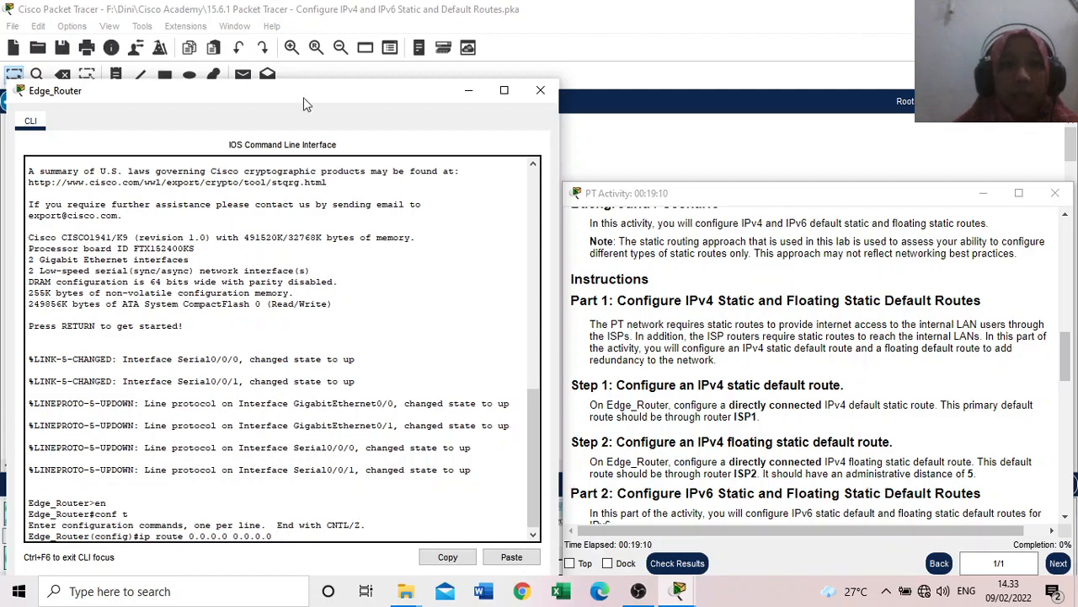
{"action": "left_click_drag", "start_coordinate": [295, 94], "coordinate": [800, 76]}
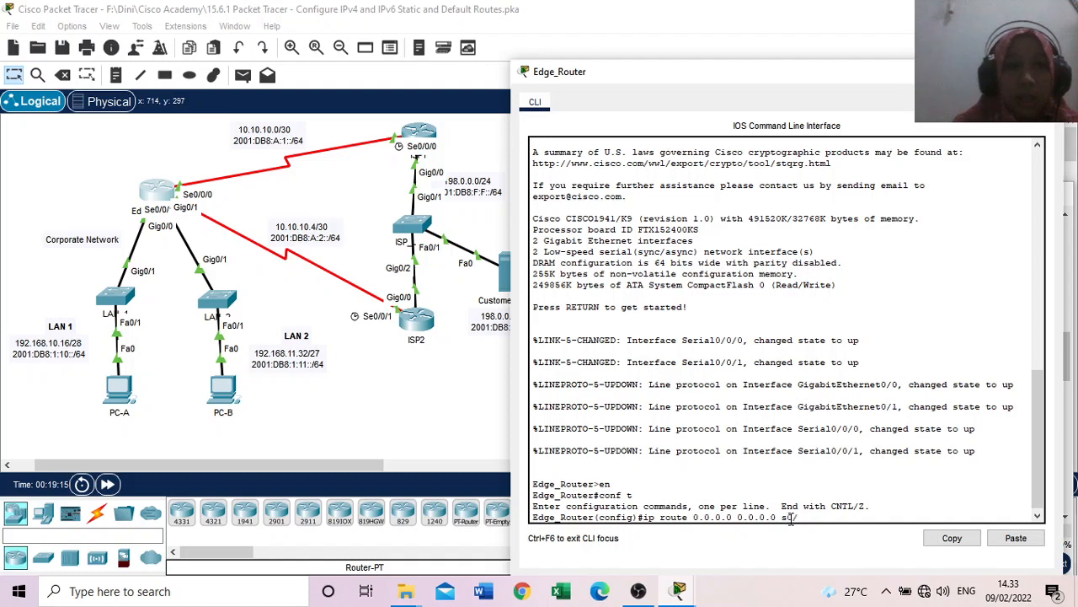
{"action": "type", "text": "0/0/0"}
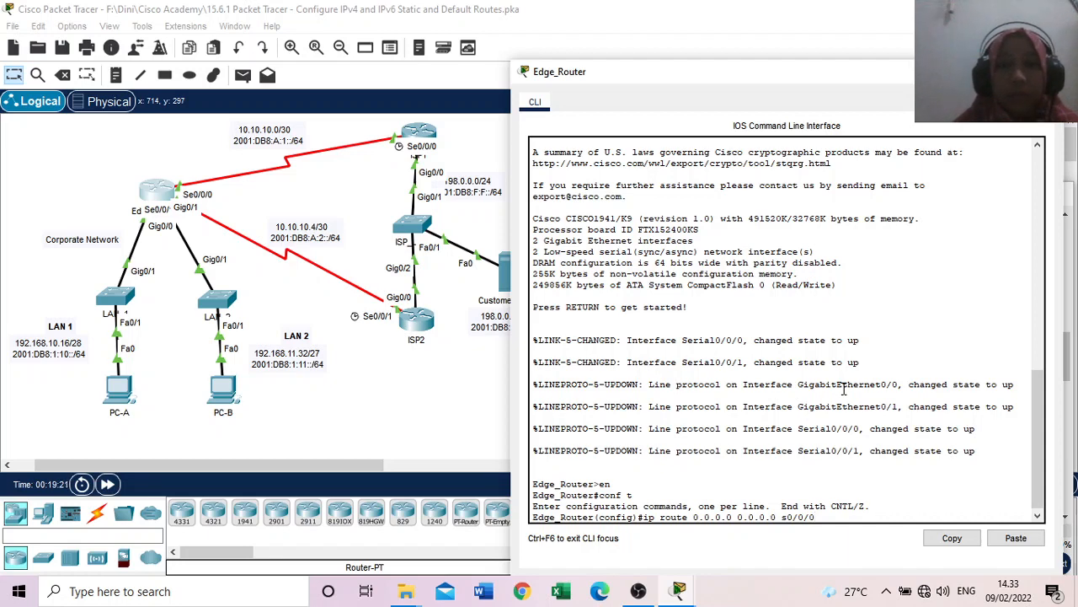
{"action": "key", "text": "Return"}
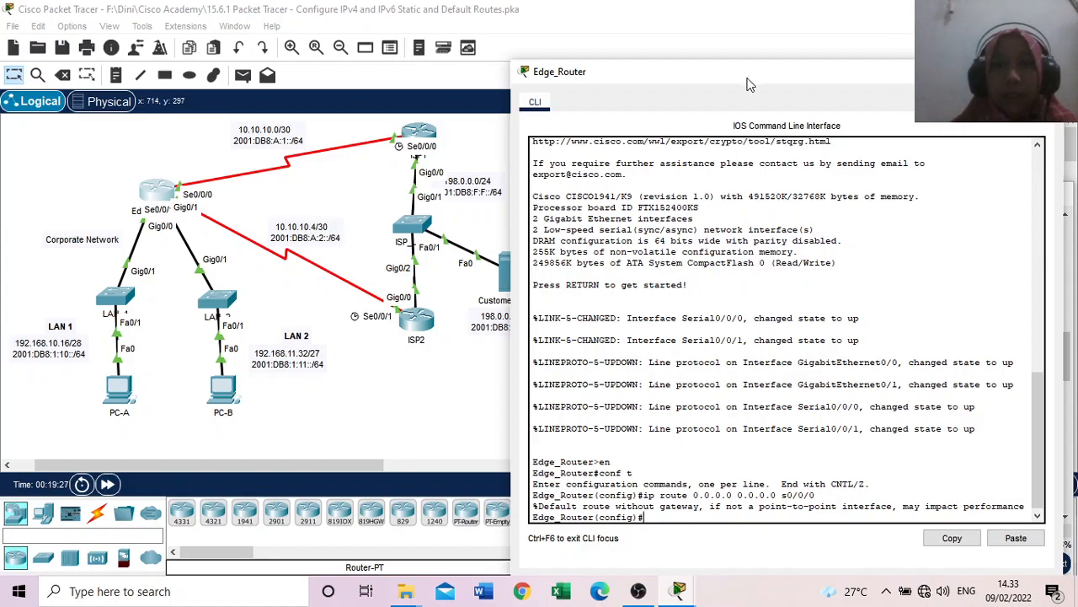
Step: Configure the IPv4 floating default route through ISP2 on Edge_Router with ip route 0.0.0.0 0.0.0.0 s0/0/1 5
{"action": "left_click_drag", "start_coordinate": [745, 82], "coordinate": [746, 60]}
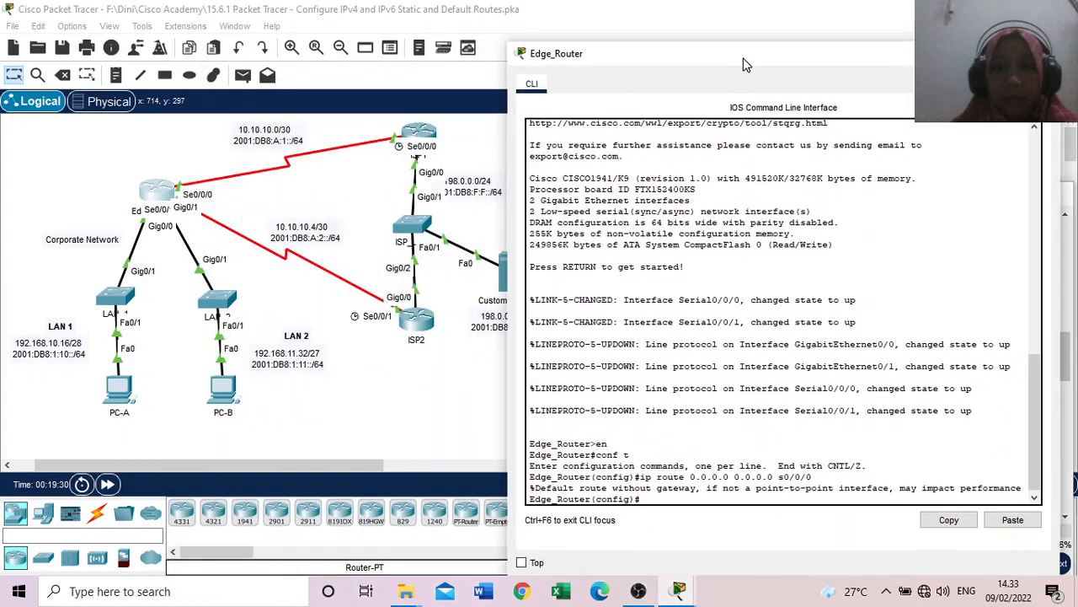
{"action": "mouse_move", "coordinate": [677, 592]}
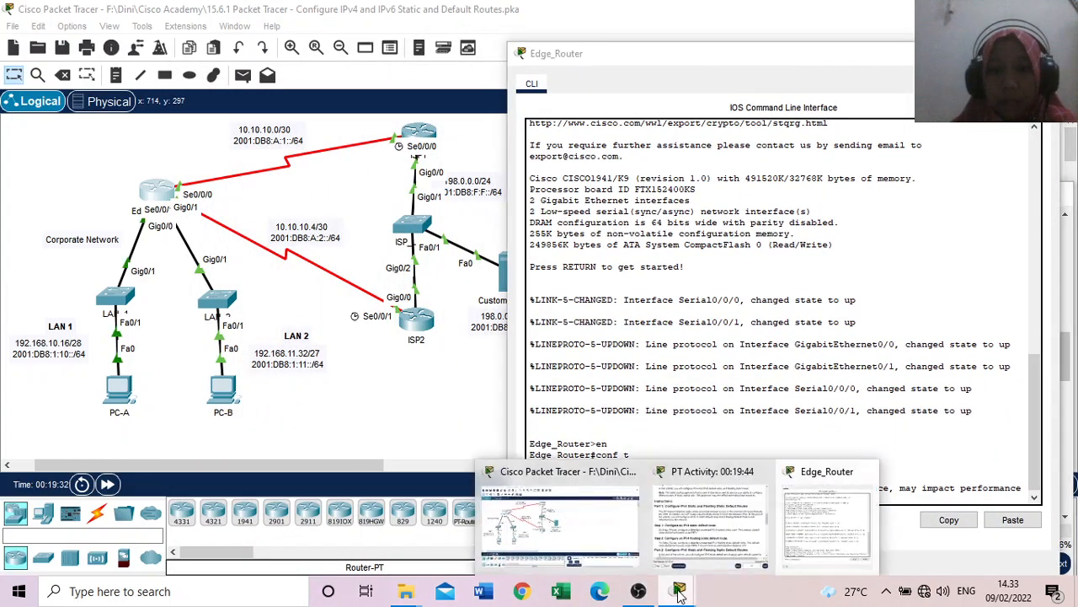
{"action": "left_click", "coordinate": [731, 527]}
{"action": "left_click_drag", "start_coordinate": [710, 202], "coordinate": [732, 174]}
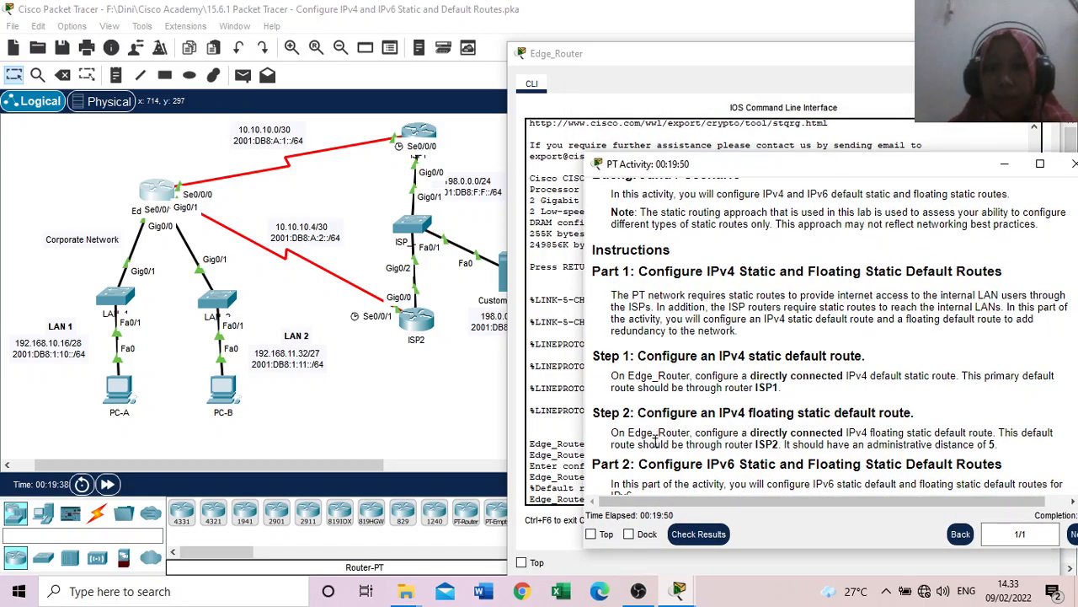
{"action": "scroll", "coordinate": [658, 445], "scroll_direction": "down", "scroll_amount": 1}
{"action": "scroll", "coordinate": [624, 403], "scroll_direction": "down", "scroll_amount": 2}
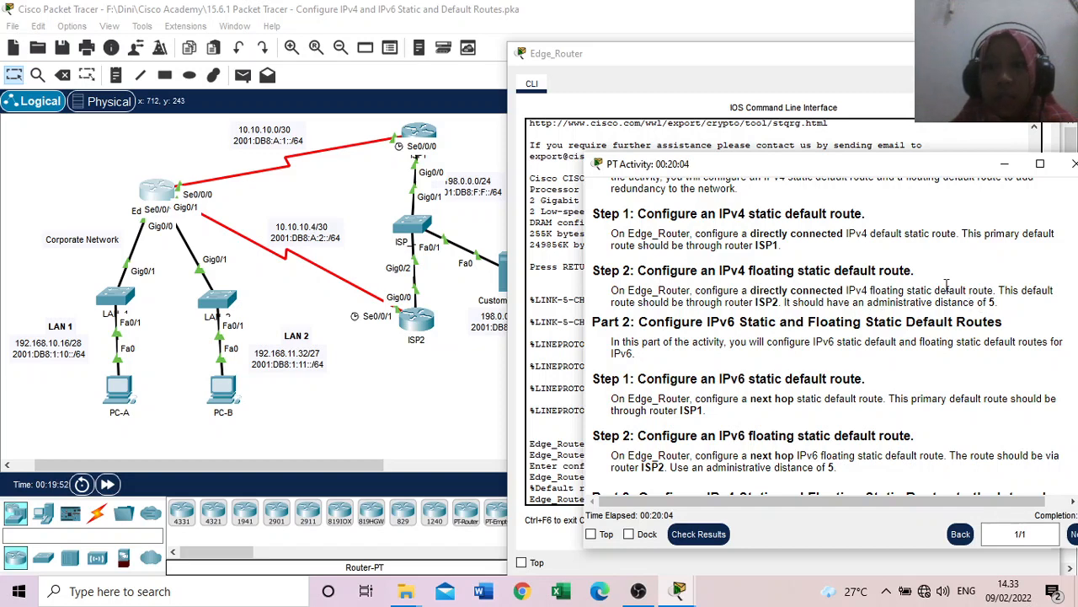
{"action": "left_click", "coordinate": [744, 70]}
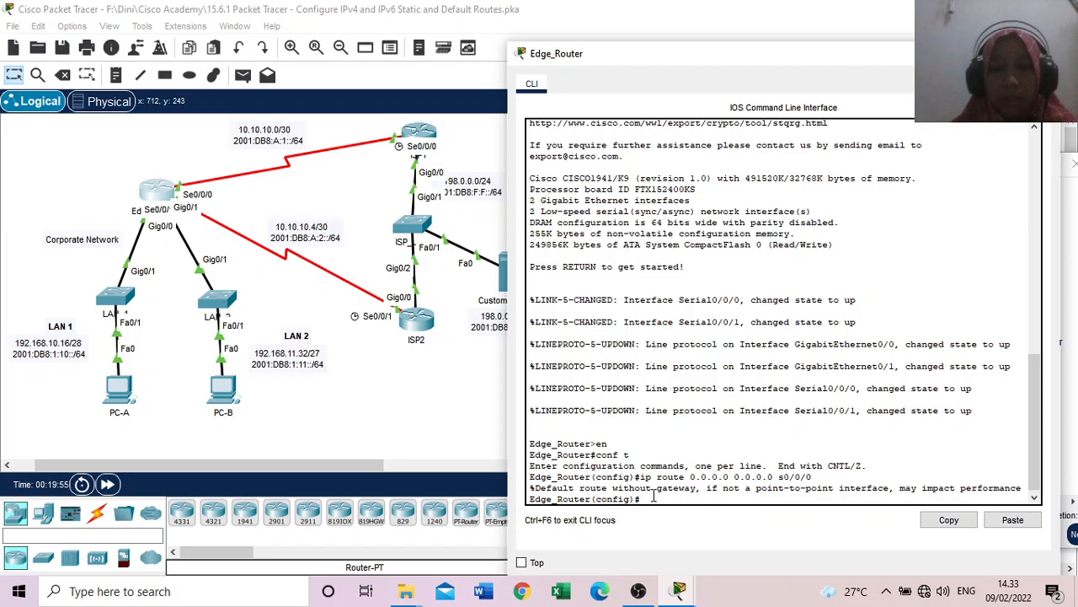
{"action": "mouse_move", "coordinate": [679, 590]}
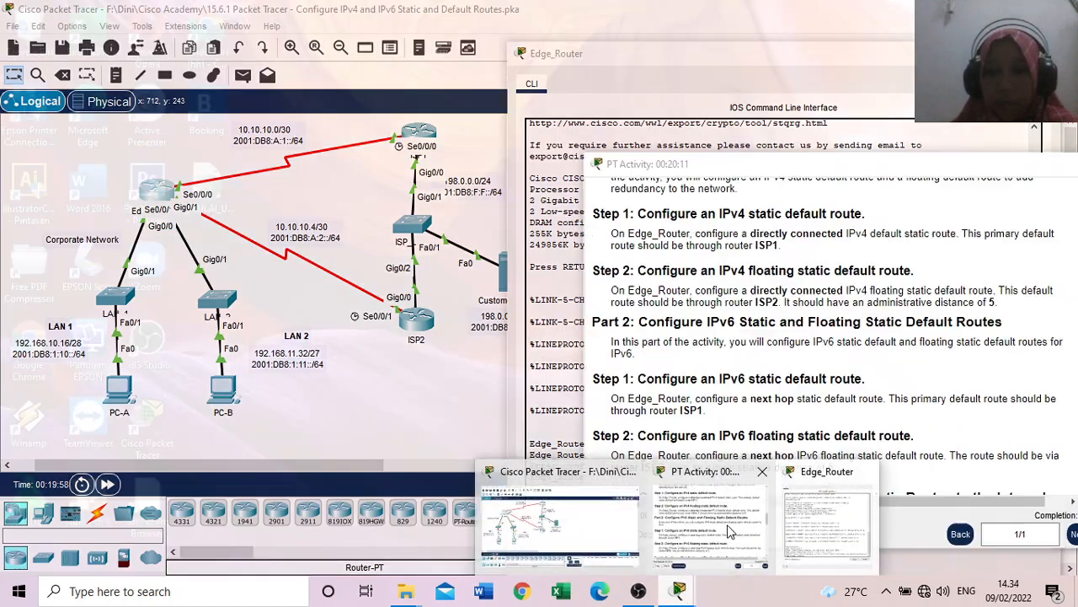
{"action": "left_click", "coordinate": [708, 523]}
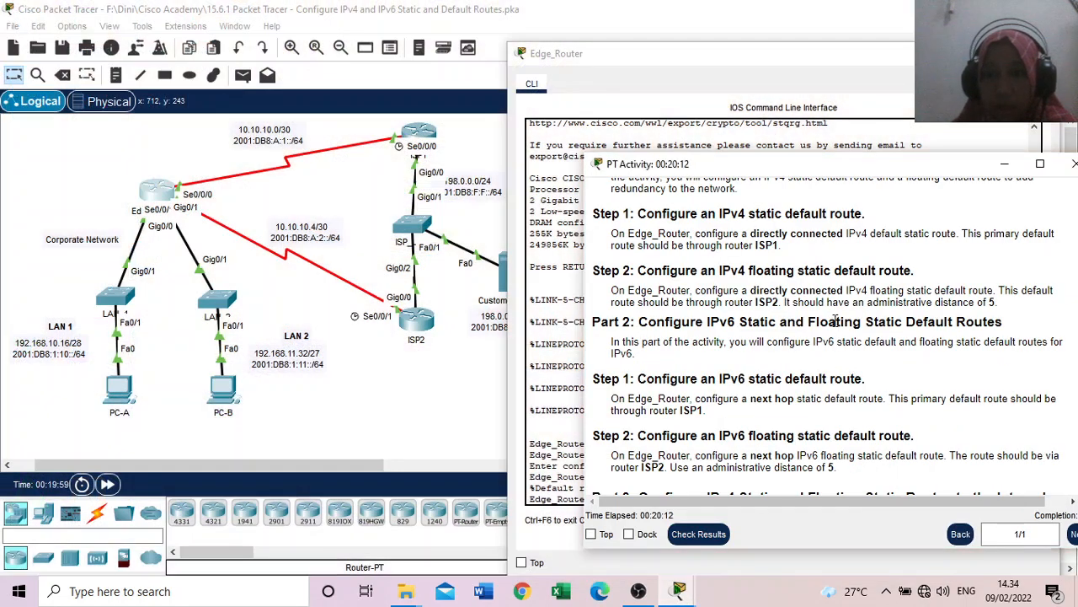
{"action": "left_click", "coordinate": [572, 396]}
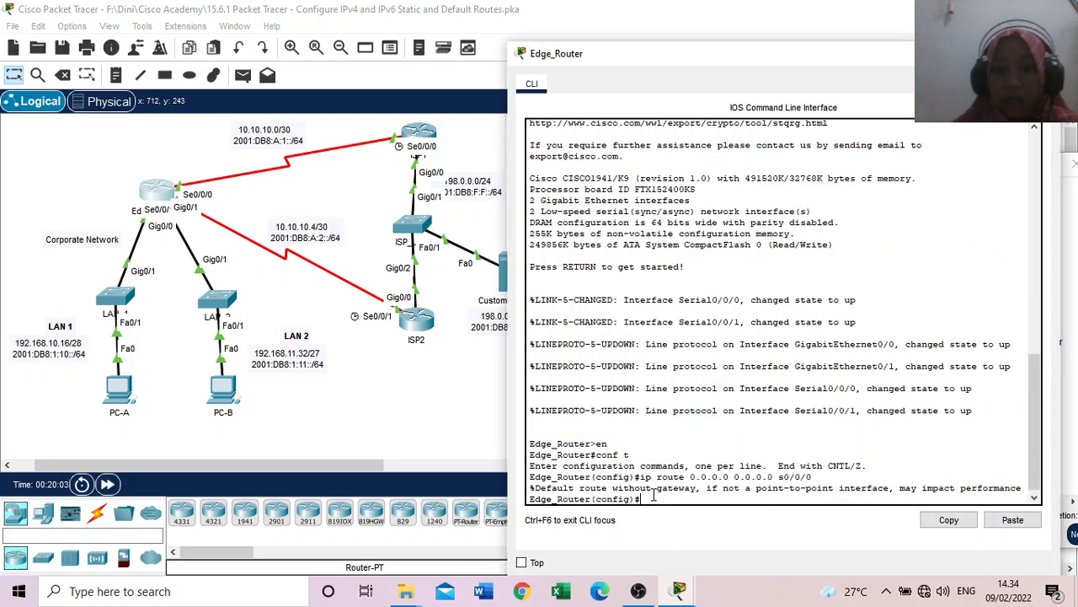
{"action": "key", "text": "Up"}
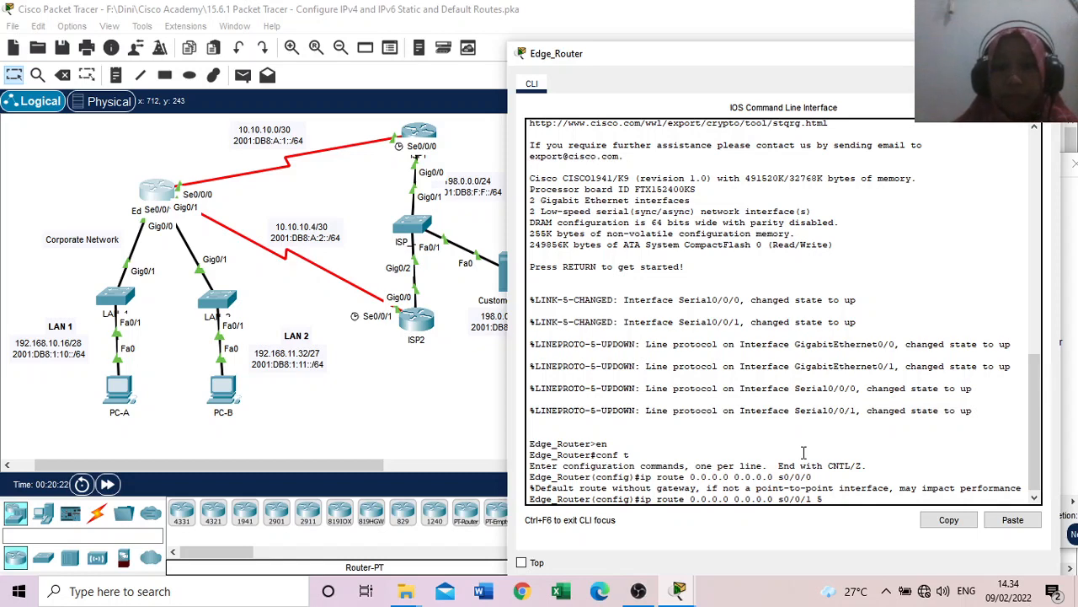
{"action": "key", "text": "Return"}
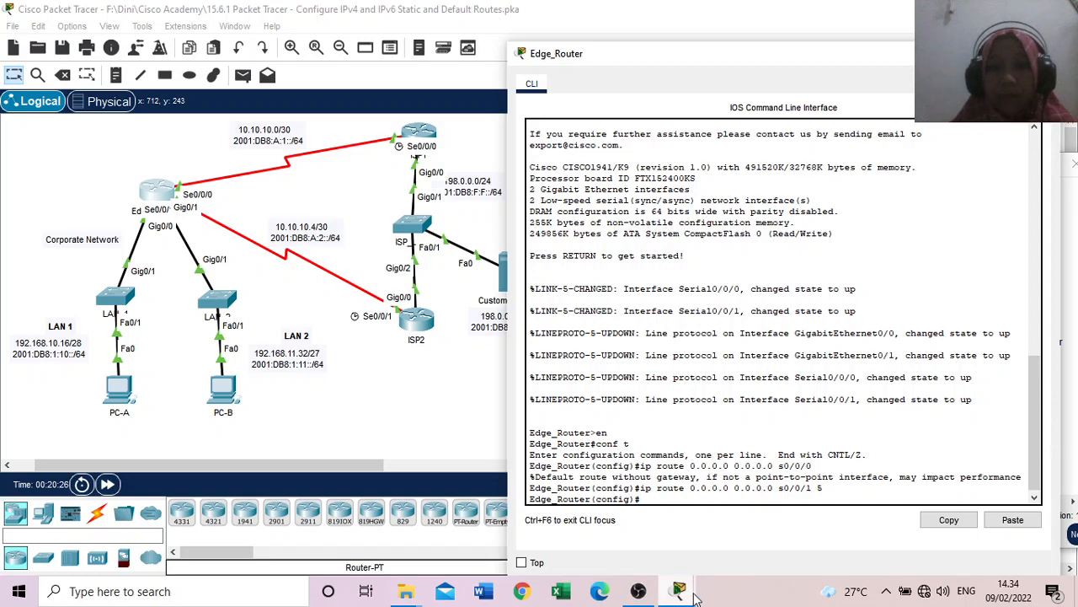
Step: Review the Part 2 instructions and begin the IPv6 default route command on Edge_Router with ipv6 route ::/0
{"action": "mouse_move", "coordinate": [695, 596]}
{"action": "left_click", "coordinate": [720, 548]}
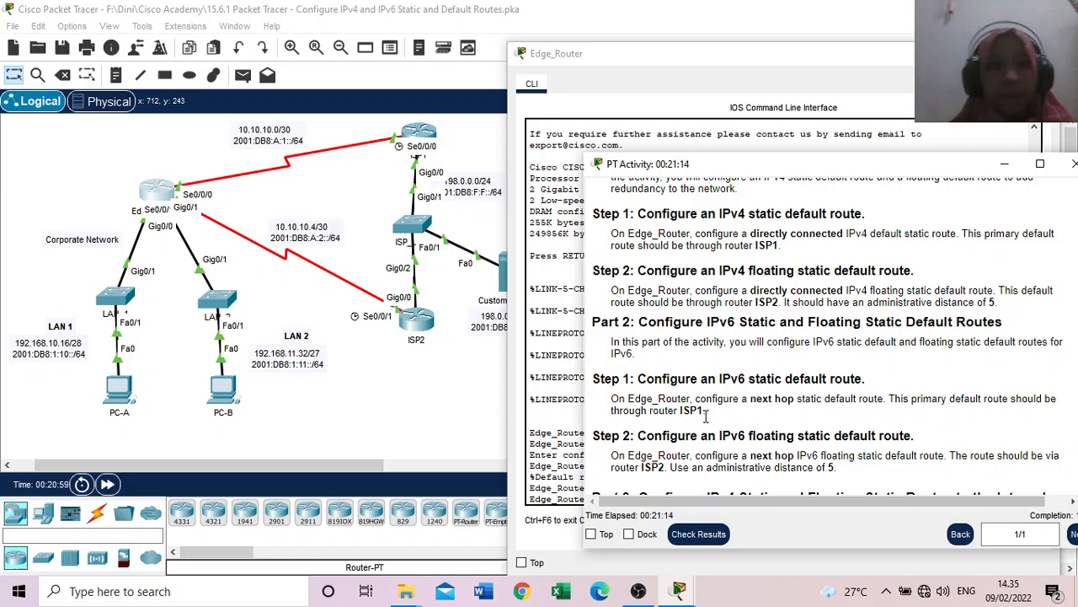
{"action": "left_click", "coordinate": [553, 418]}
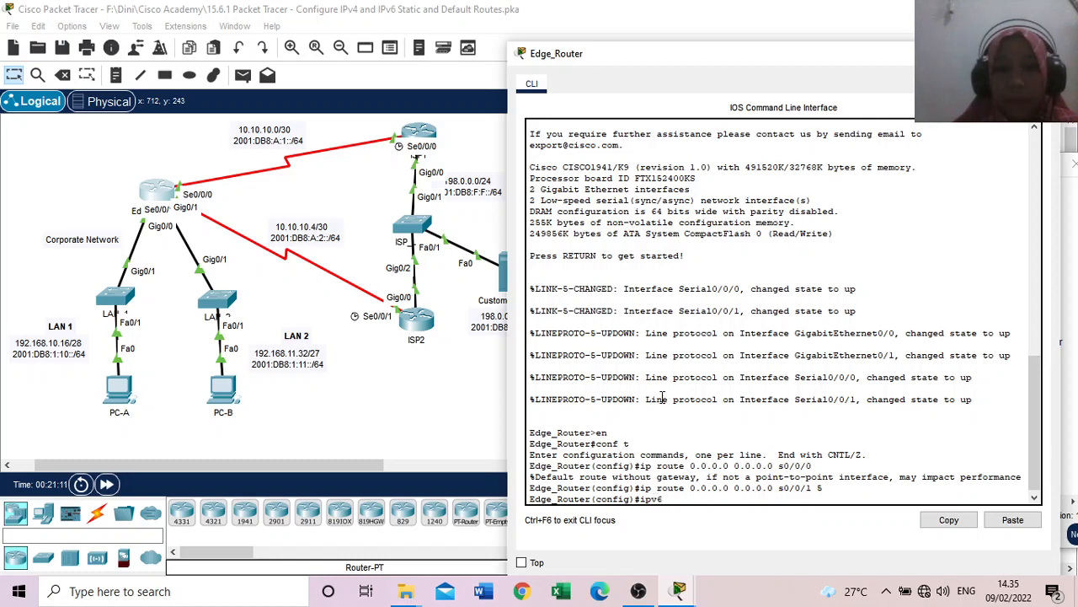
{"action": "type", "text": "route ::/0"}
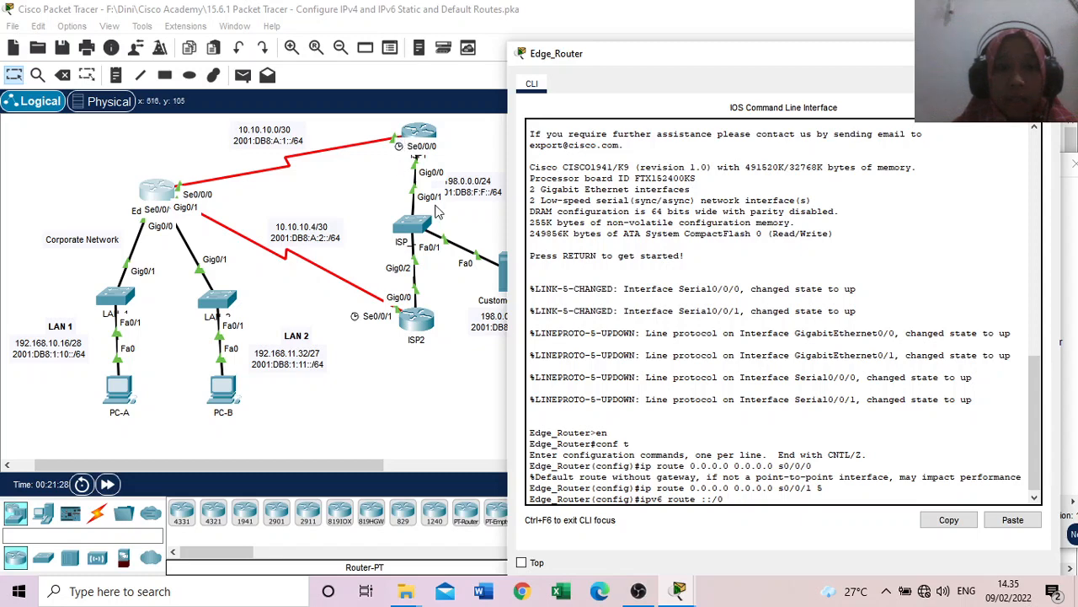
Step: Copy ISP1's S0/0/0 IPv6 address 2001:db8:a:1::1, without the prefix length, from the activity's addressing table
{"action": "mouse_move", "coordinate": [678, 590]}
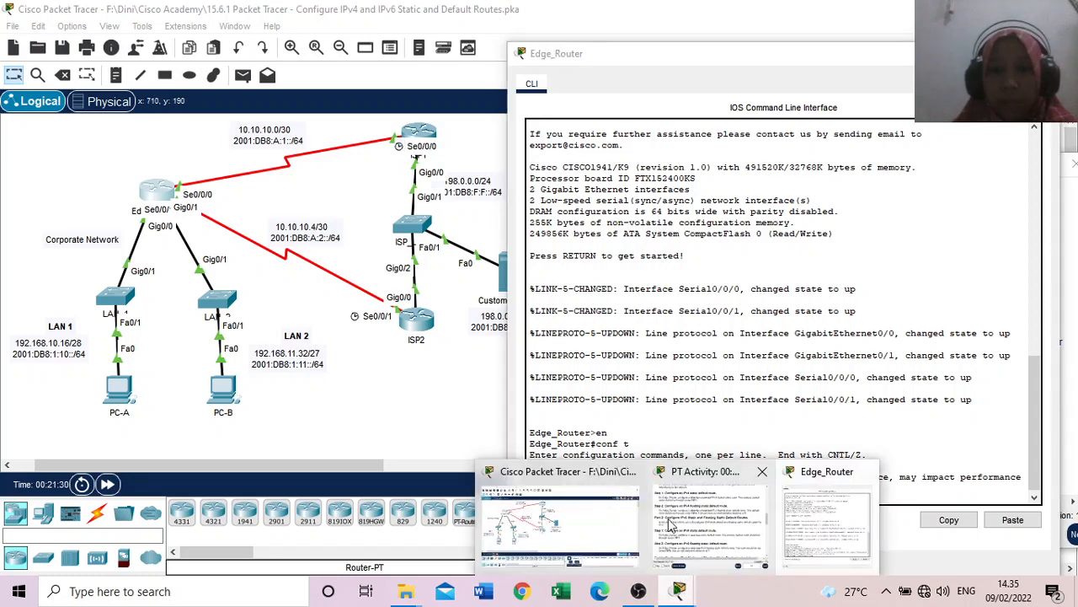
{"action": "left_click", "coordinate": [723, 512]}
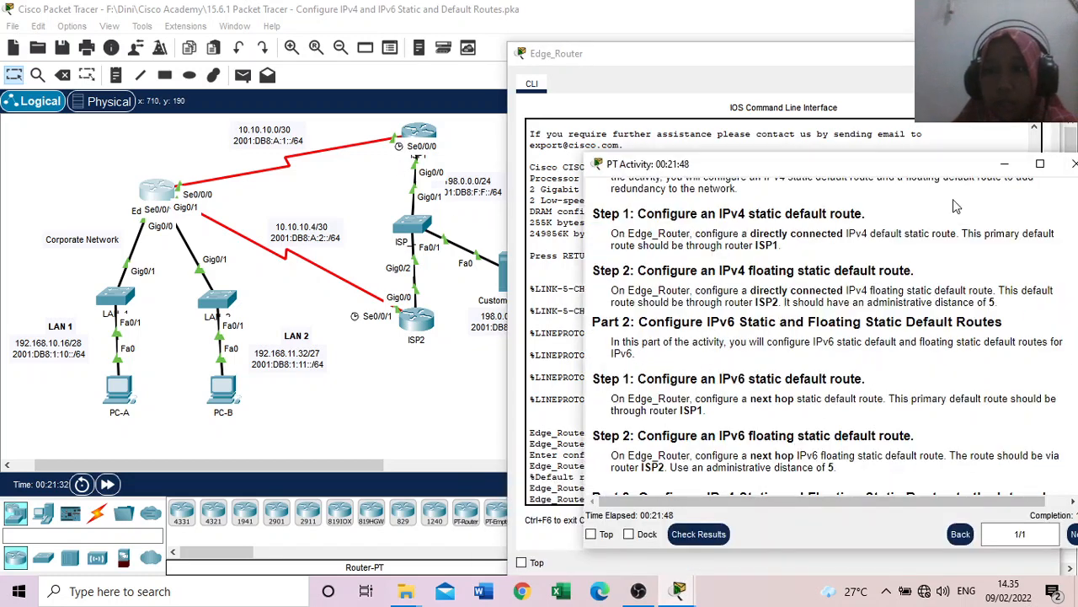
{"action": "left_click_drag", "start_coordinate": [925, 169], "coordinate": [867, 173]}
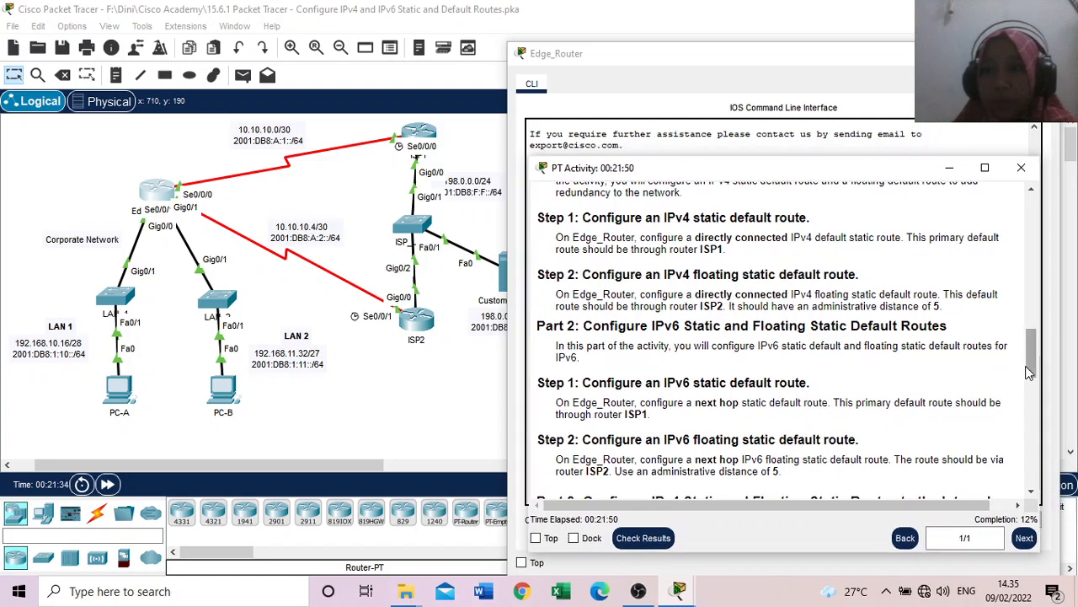
{"action": "left_click_drag", "start_coordinate": [1029, 367], "coordinate": [1004, 212]}
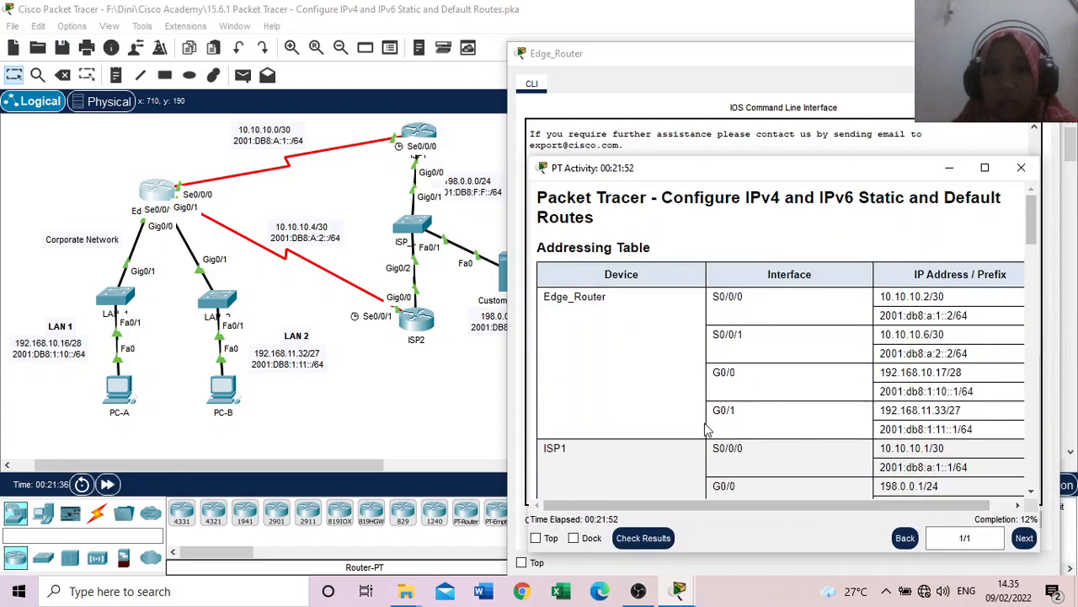
{"action": "scroll", "coordinate": [651, 450], "scroll_direction": "down", "scroll_amount": 2}
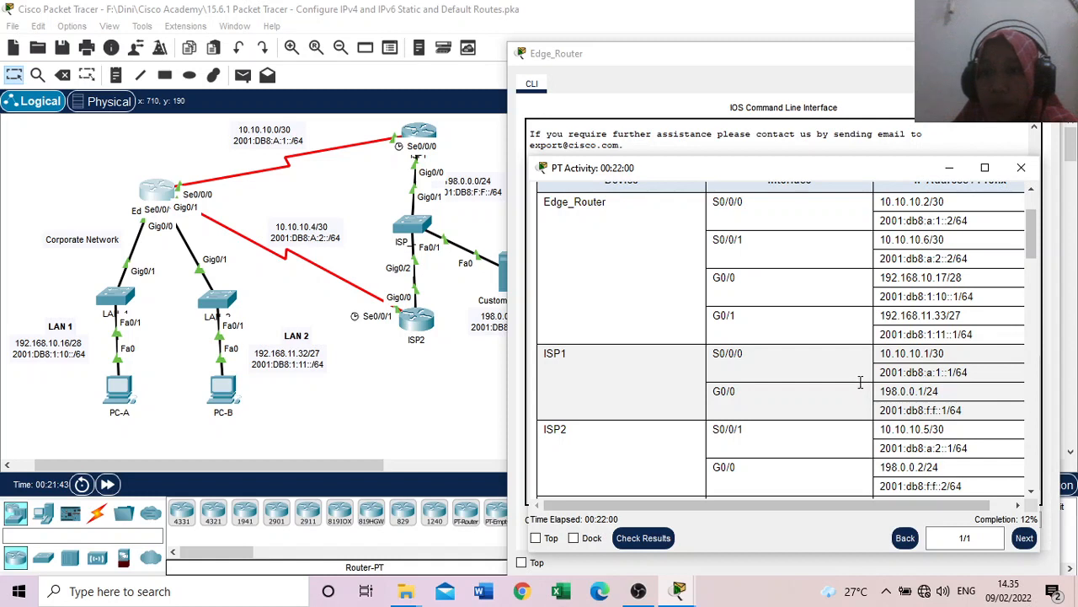
{"action": "triple_click", "coordinate": [957, 376]}
{"action": "left_click", "coordinate": [950, 371]}
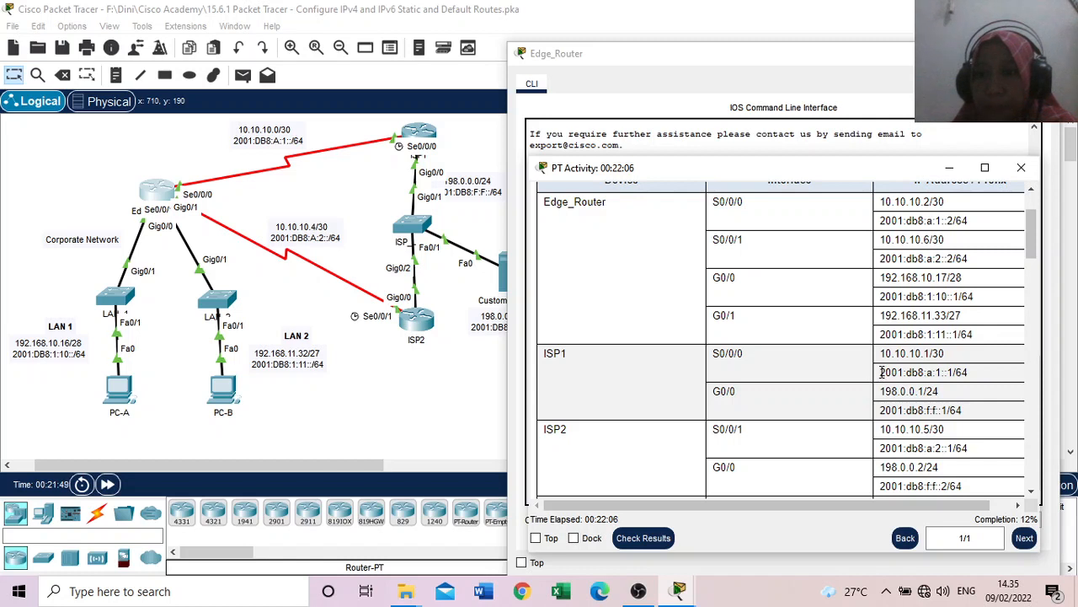
{"action": "left_click_drag", "start_coordinate": [883, 371], "coordinate": [949, 374]}
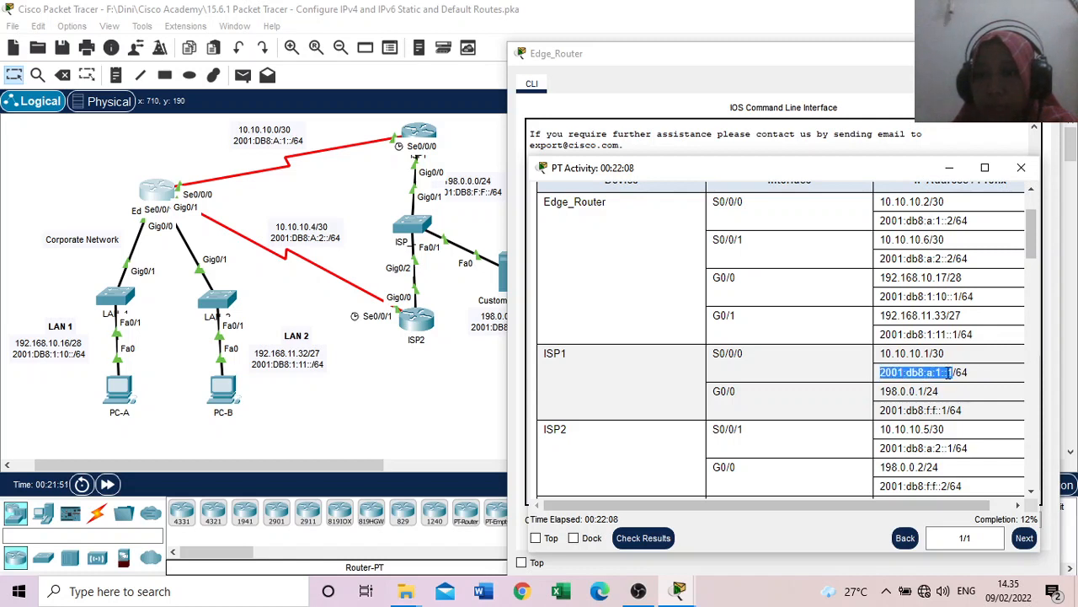
{"action": "right_click", "coordinate": [950, 374]}
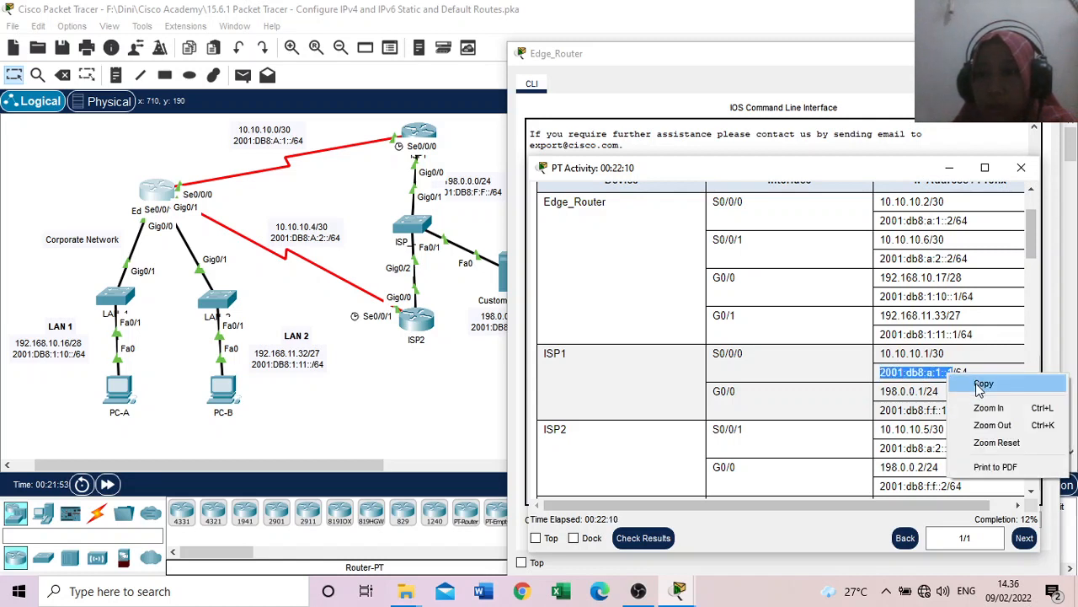
{"action": "left_click", "coordinate": [971, 379]}
Step: Complete the default route on Edge_Router with the copied next hop and run ipv6 route ::/0 2001:db8:a:1::1
{"action": "left_click", "coordinate": [787, 74]}
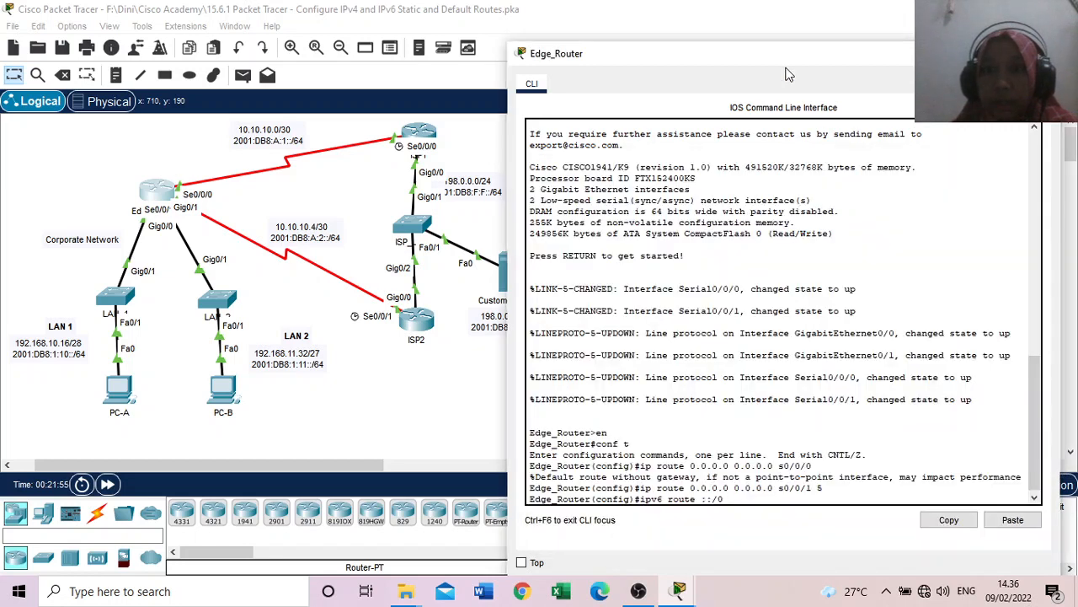
{"action": "left_click", "coordinate": [1012, 520]}
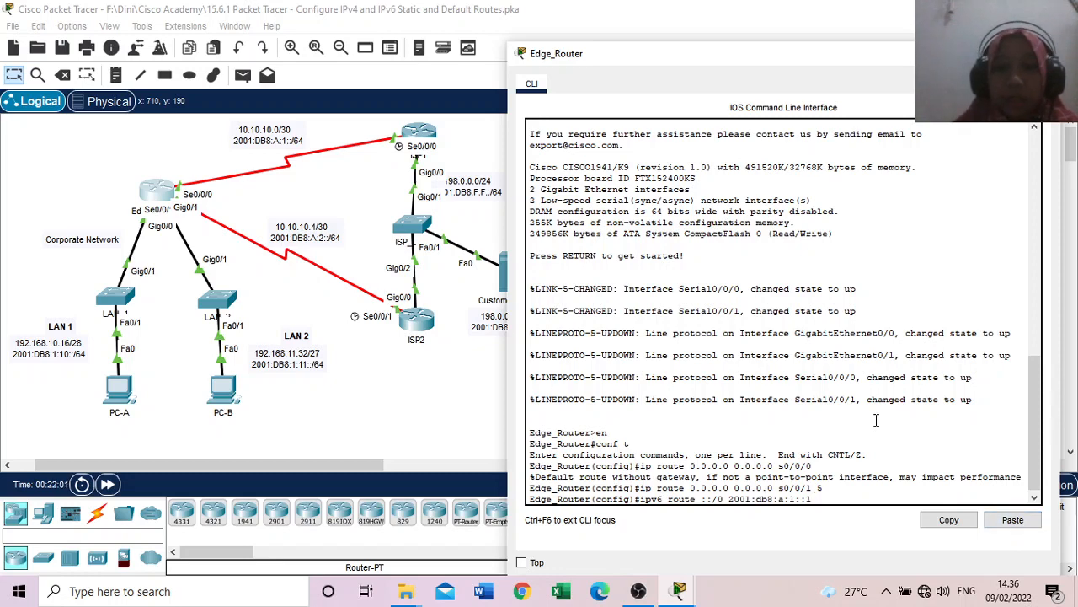
{"action": "key", "text": "Return"}
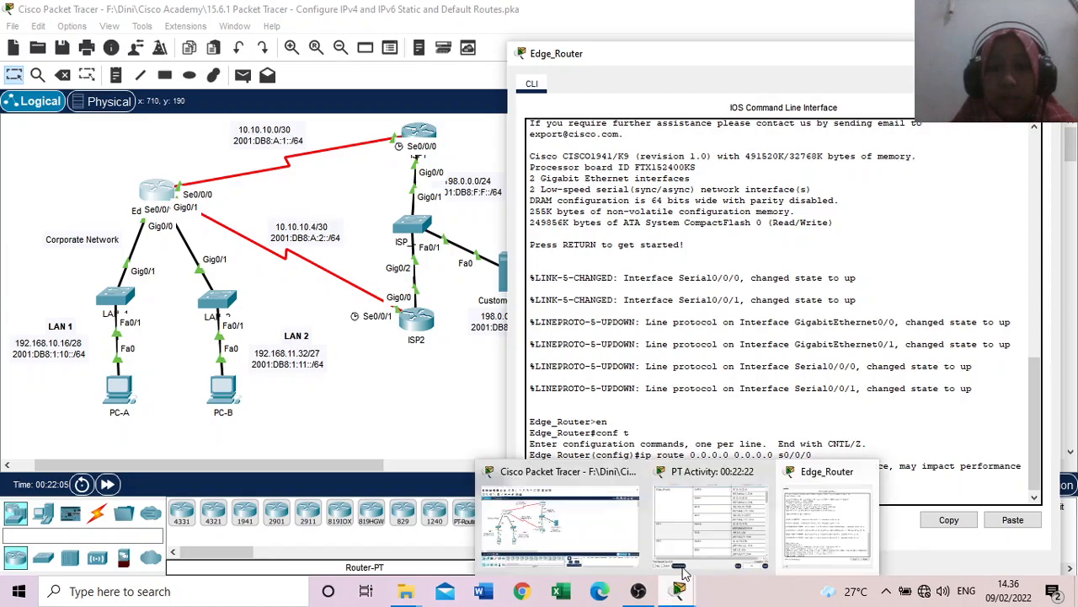
Step: Read Part 2 Step 2 in the instructions and begin the IPv6 floating default route on Edge_Router with ipv6 route ::/0
{"action": "left_click", "coordinate": [716, 540]}
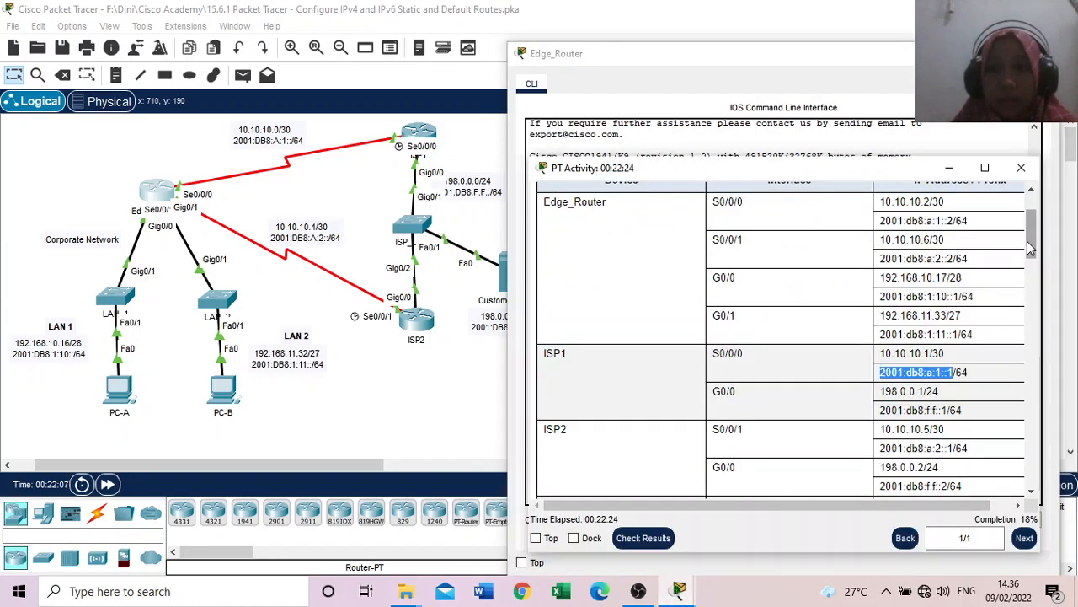
{"action": "left_click_drag", "start_coordinate": [1030, 241], "coordinate": [1021, 378]}
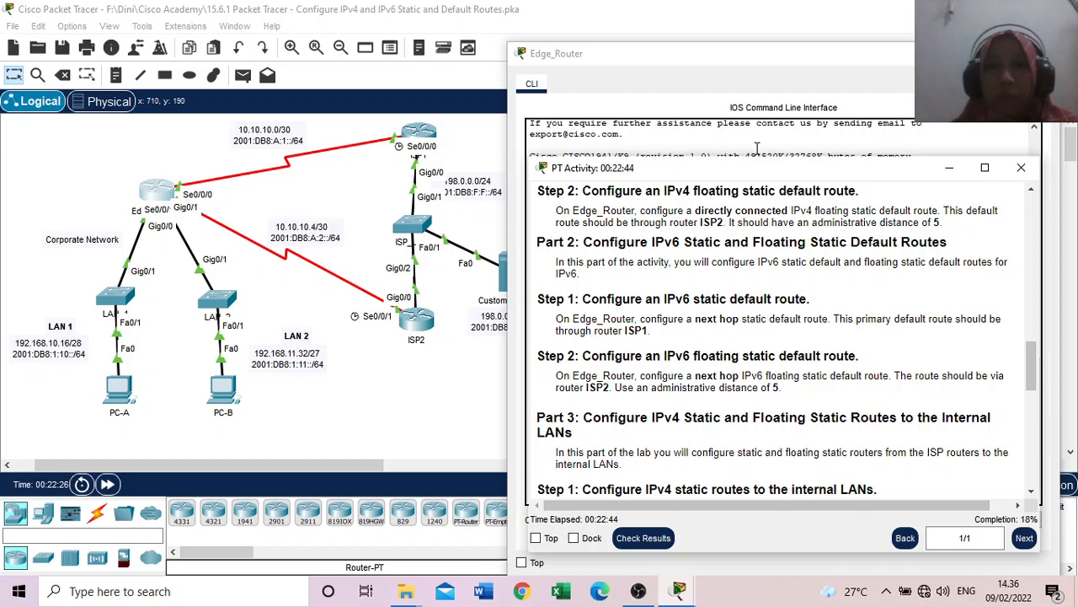
{"action": "left_click", "coordinate": [713, 59]}
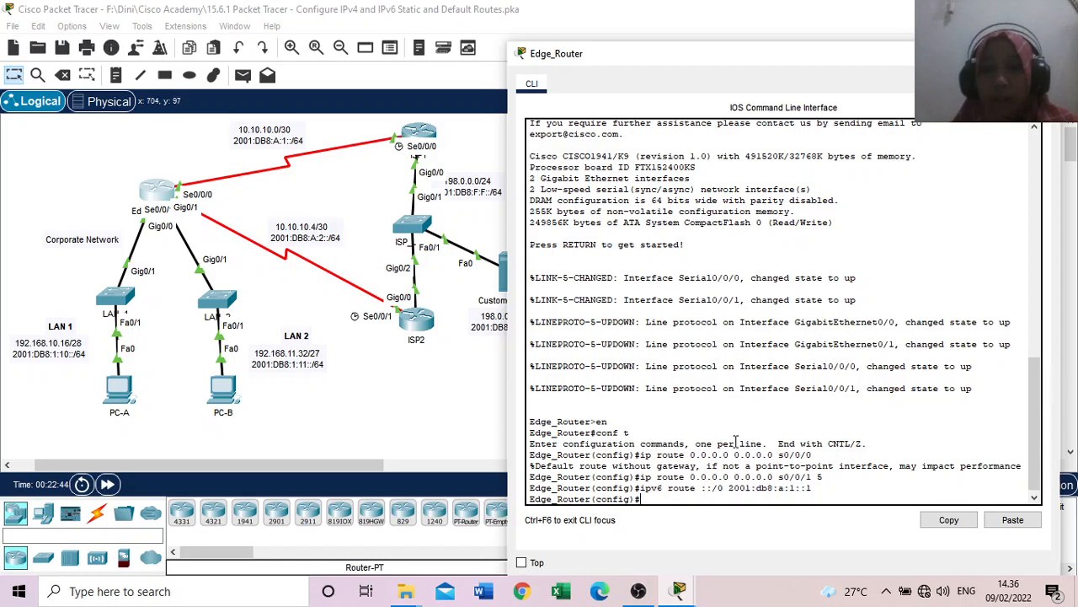
{"action": "mouse_move", "coordinate": [685, 596]}
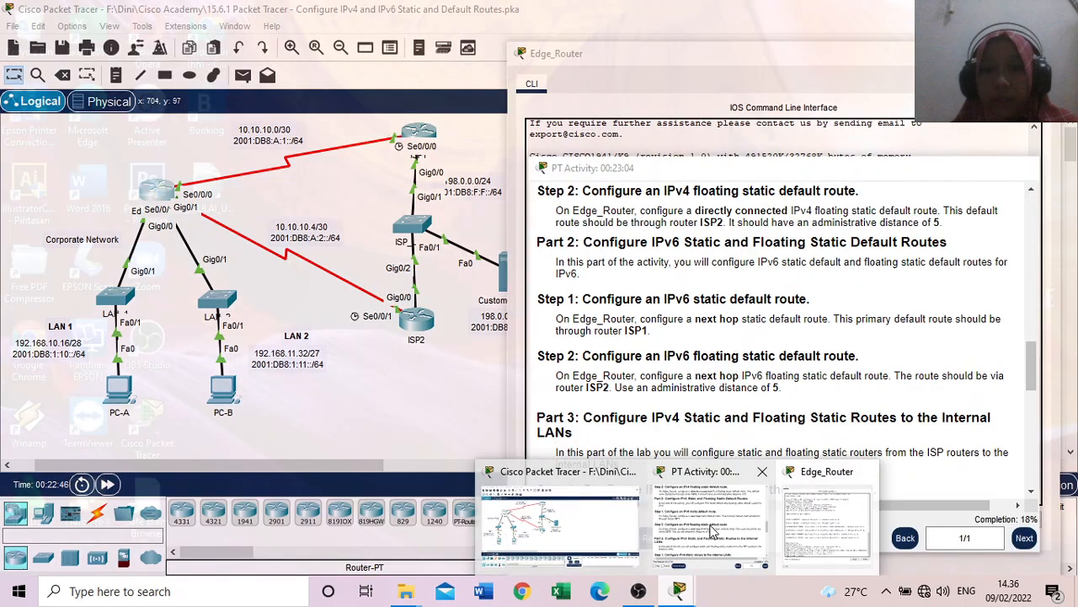
{"action": "left_click", "coordinate": [697, 548]}
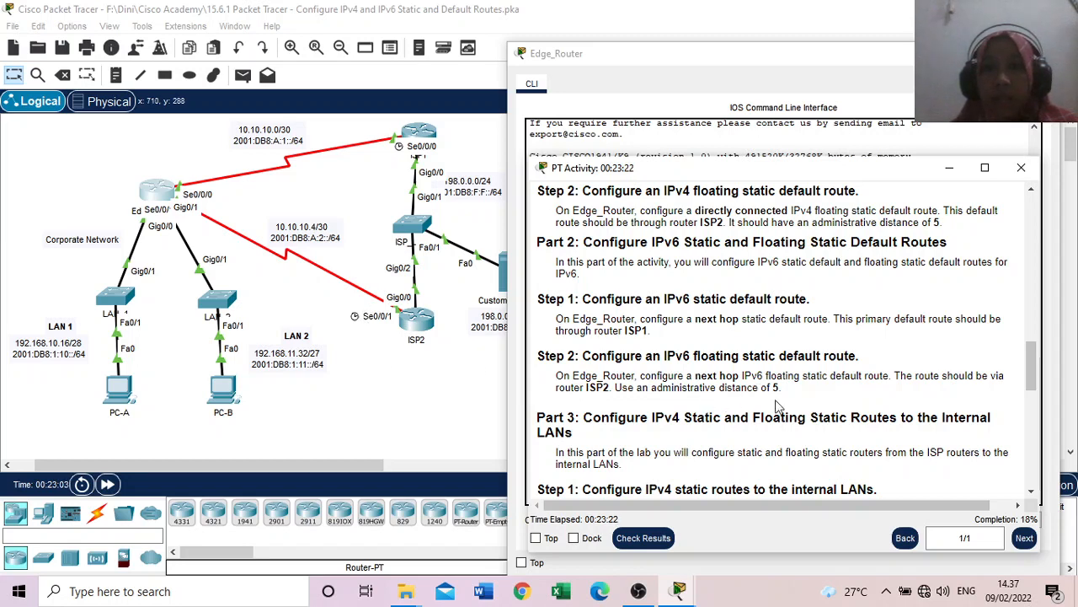
{"action": "left_click", "coordinate": [741, 67]}
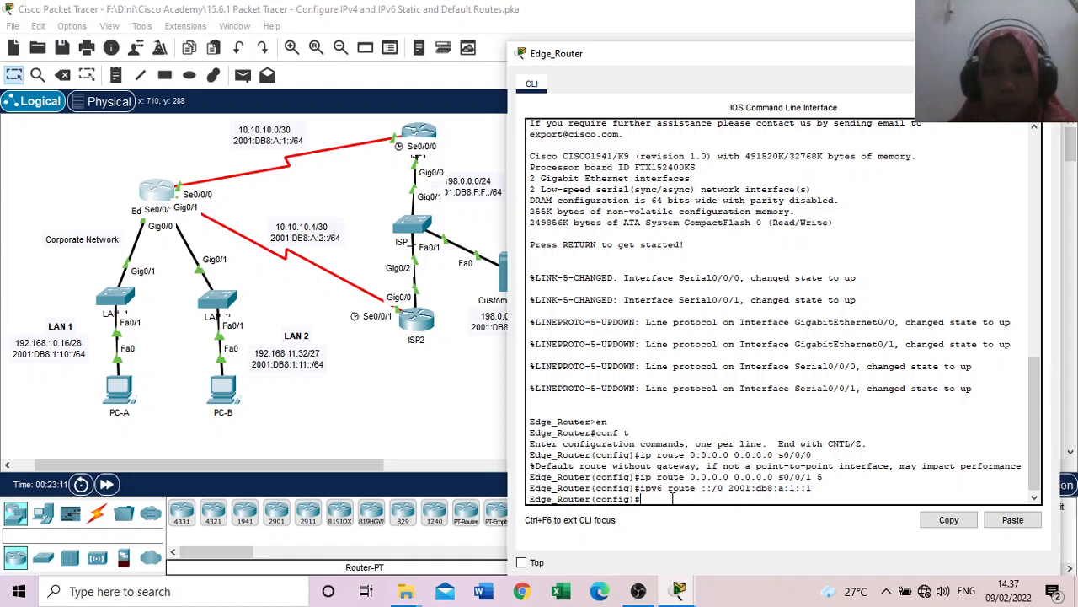
{"action": "type", "text": "ipv6 route ::/0"}
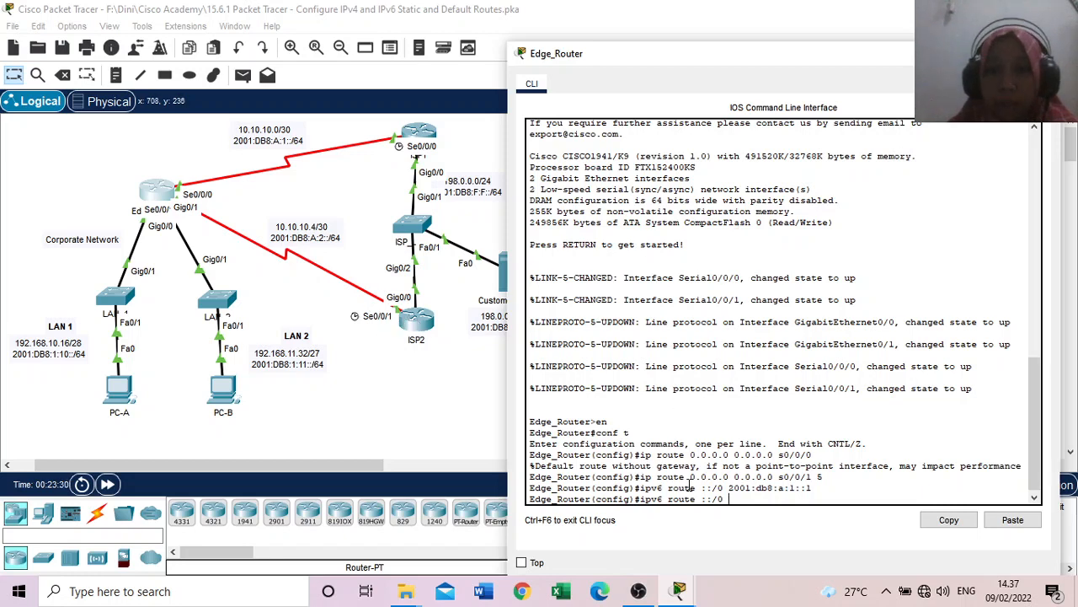
Step: Copy ISP2's S0/0/1 IPv6 address 2001:db8:a:2::1, without the prefix length, from the activity's addressing table
{"action": "mouse_move", "coordinate": [688, 595]}
{"action": "left_click", "coordinate": [856, 552]}
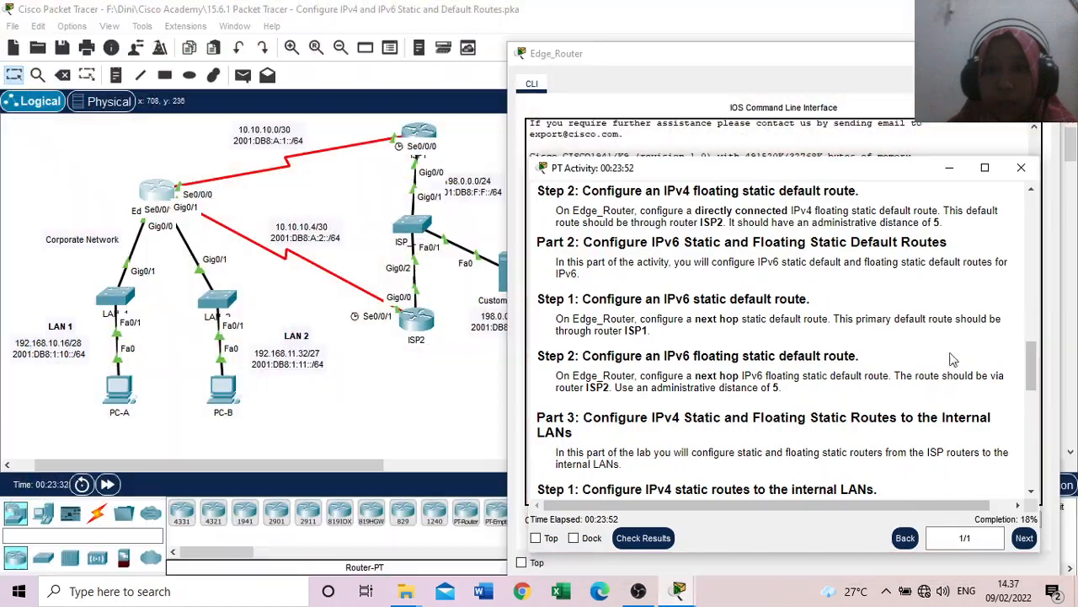
{"action": "left_click_drag", "start_coordinate": [1030, 350], "coordinate": [1043, 262]}
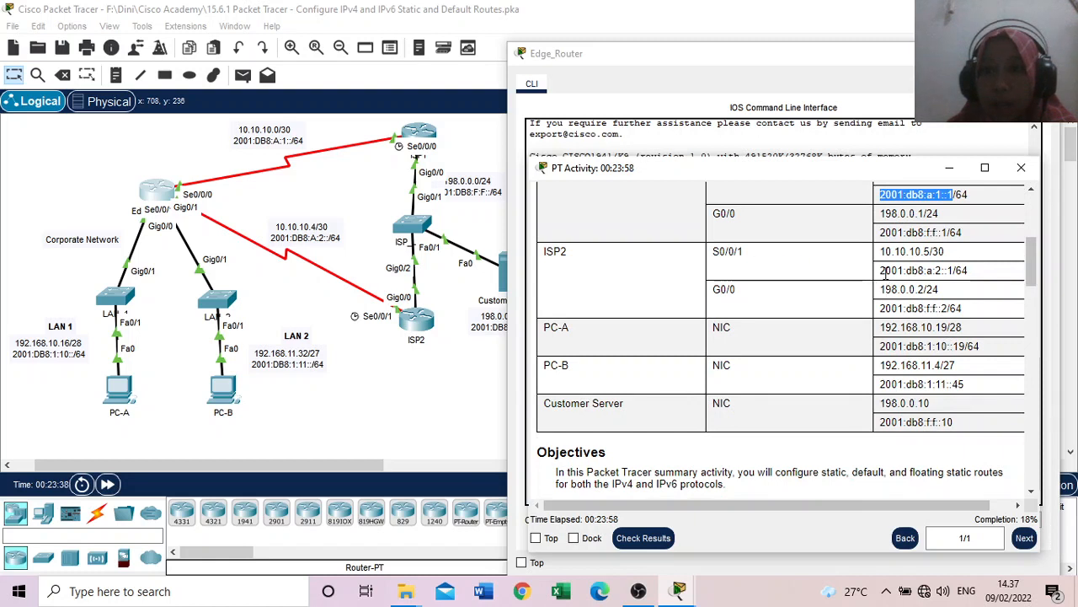
{"action": "left_click_drag", "start_coordinate": [880, 270], "coordinate": [953, 274]}
{"action": "right_click", "coordinate": [954, 271]}
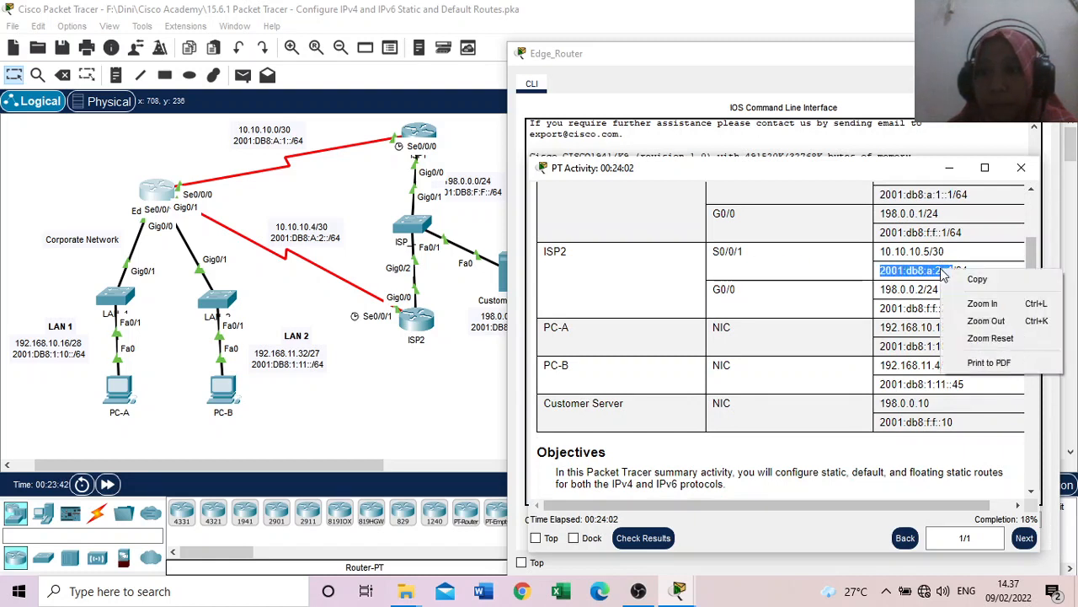
{"action": "left_click", "coordinate": [973, 277]}
Step: Complete the floating route with the copied next hop and administrative distance 5, running ipv6 route ::/0 2001:db8:a:2::1 5
{"action": "left_click", "coordinate": [802, 87]}
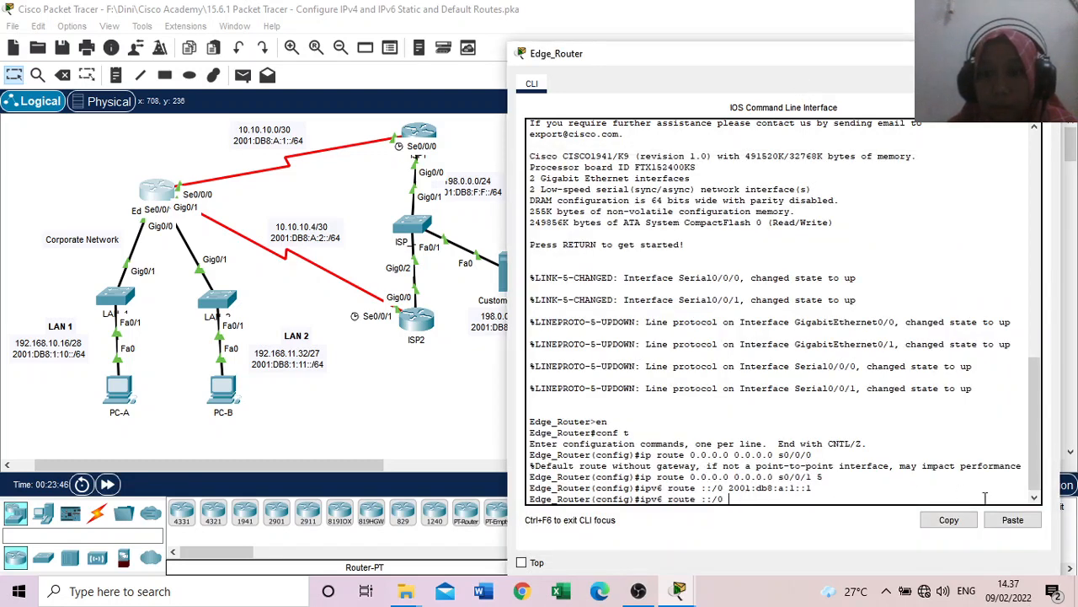
{"action": "left_click", "coordinate": [1013, 520]}
{"action": "type", "text": "1:db8:a:2::1 5"}
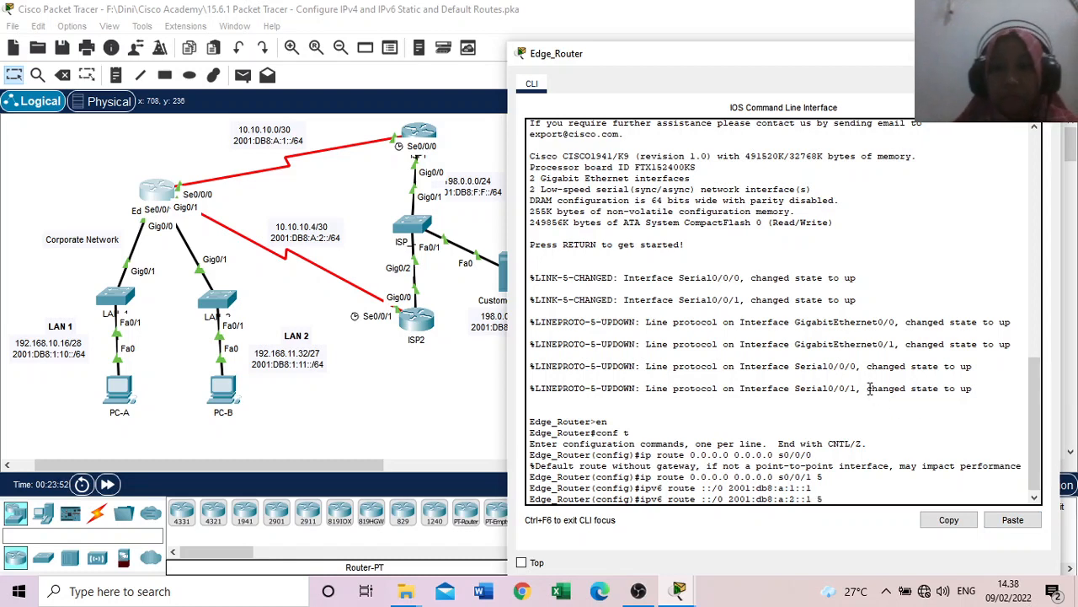
{"action": "key", "text": "Return"}
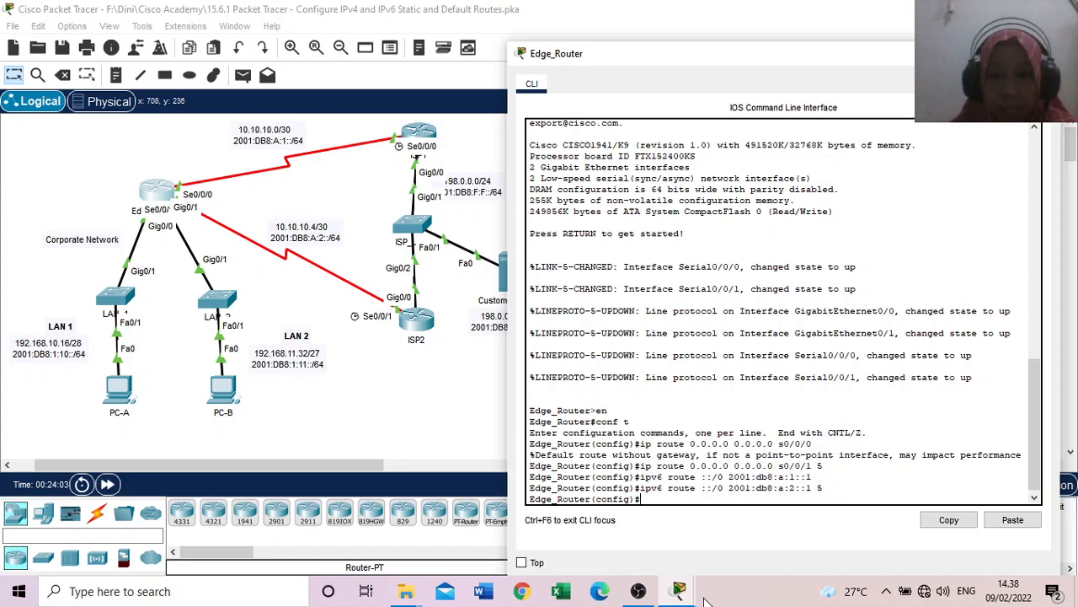
Step: Read the Part 3 instructions on IPv4 static and floating static routes from ISP1 to the internal LANs
{"action": "mouse_move", "coordinate": [683, 594]}
{"action": "left_click", "coordinate": [707, 534]}
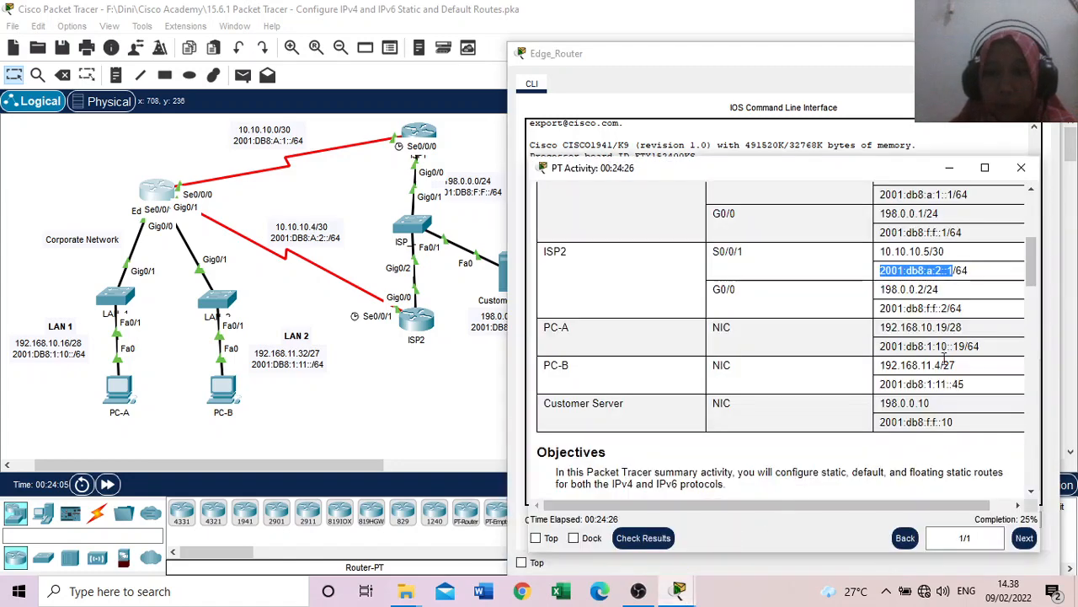
{"action": "left_click_drag", "start_coordinate": [1035, 265], "coordinate": [1051, 364]}
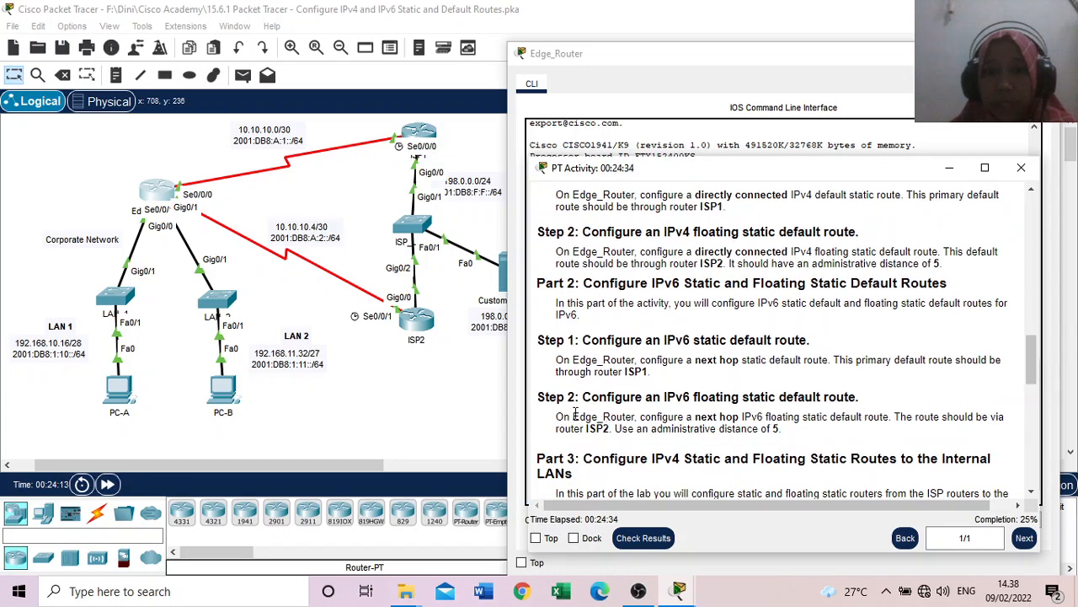
{"action": "scroll", "coordinate": [651, 416], "scroll_direction": "down", "scroll_amount": 1}
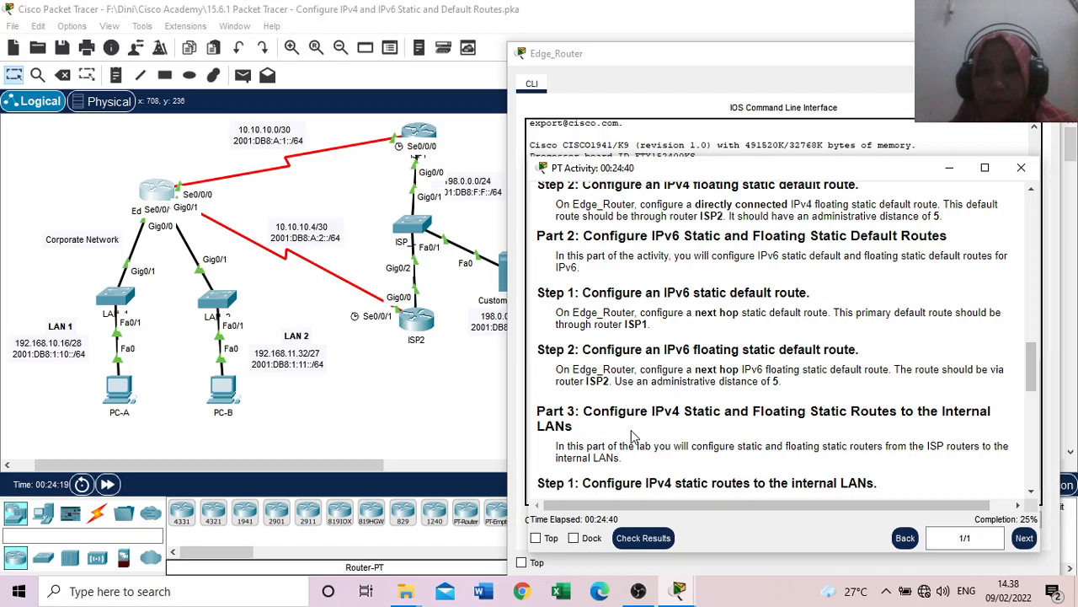
{"action": "scroll", "coordinate": [633, 436], "scroll_direction": "down", "scroll_amount": 2}
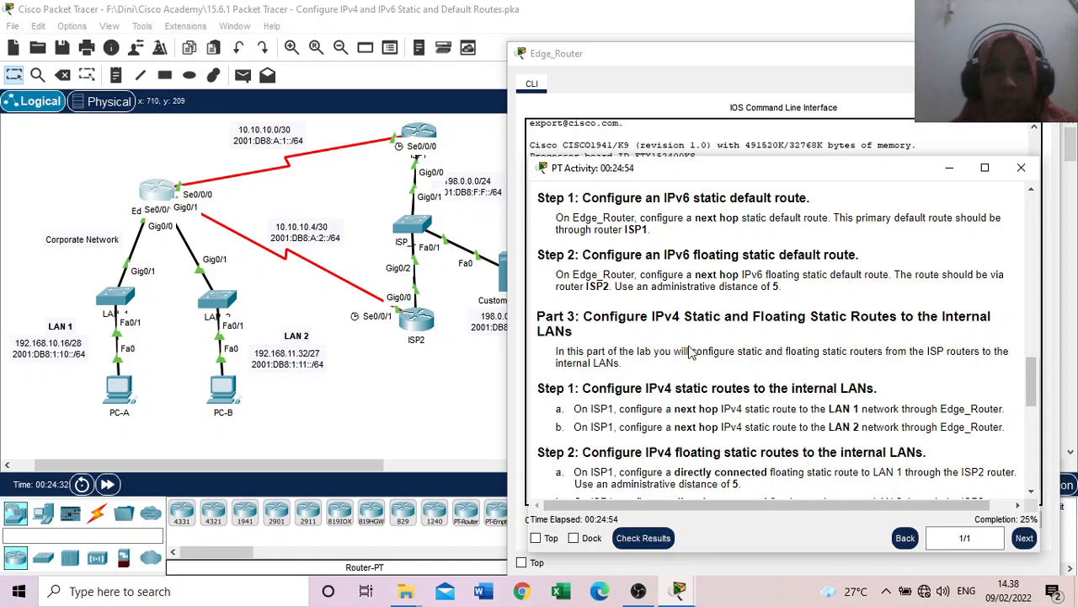
Step: Check the assessment items in the activity results, close them, and move the instructions window clear of the topology
{"action": "left_click", "coordinate": [642, 538]}
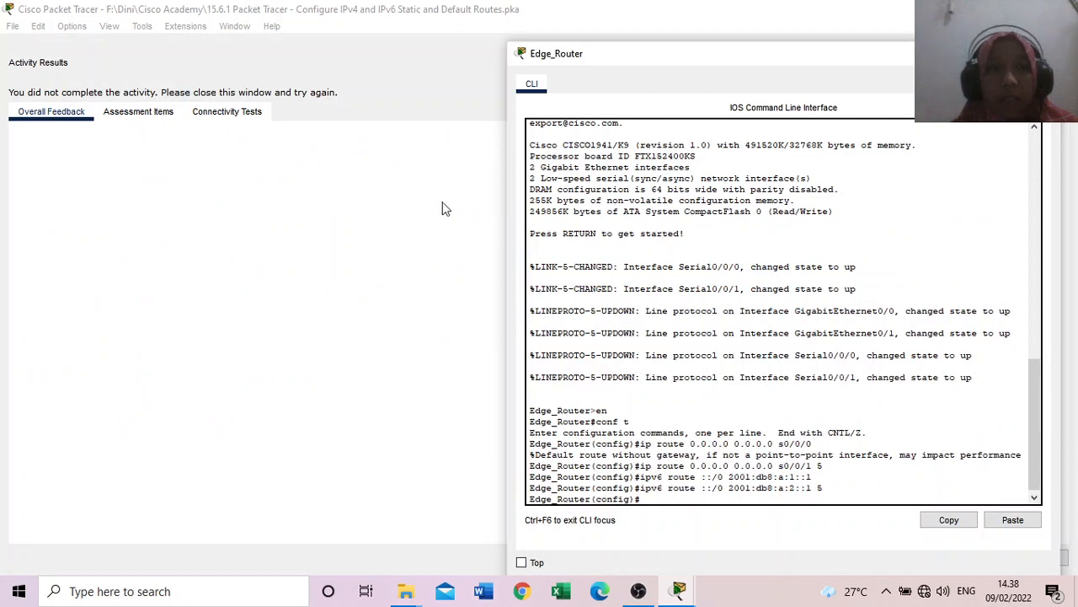
{"action": "left_click", "coordinate": [151, 113]}
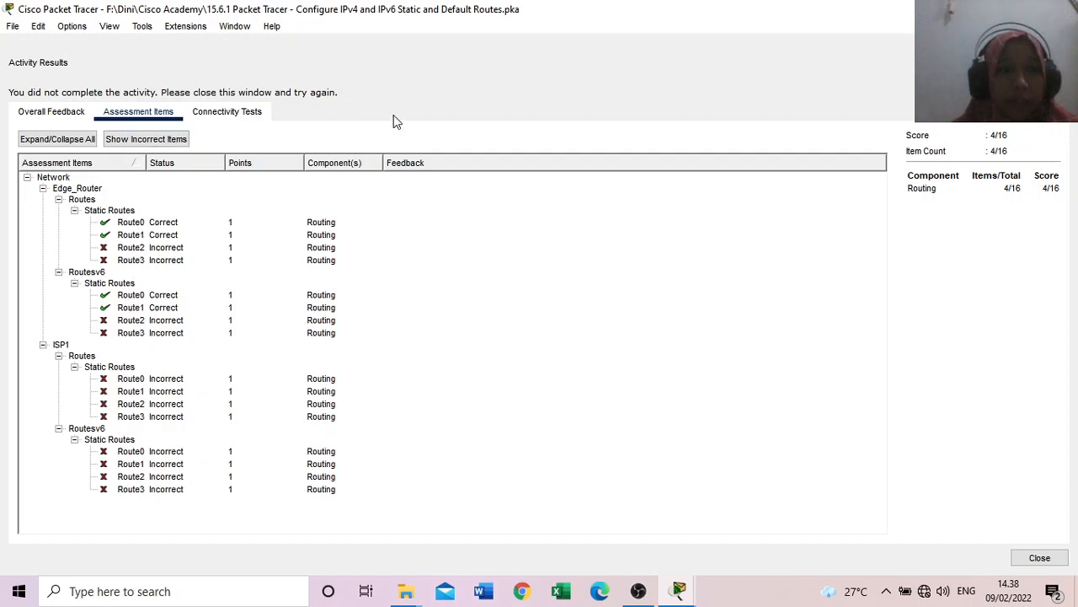
{"action": "left_click", "coordinate": [1040, 558]}
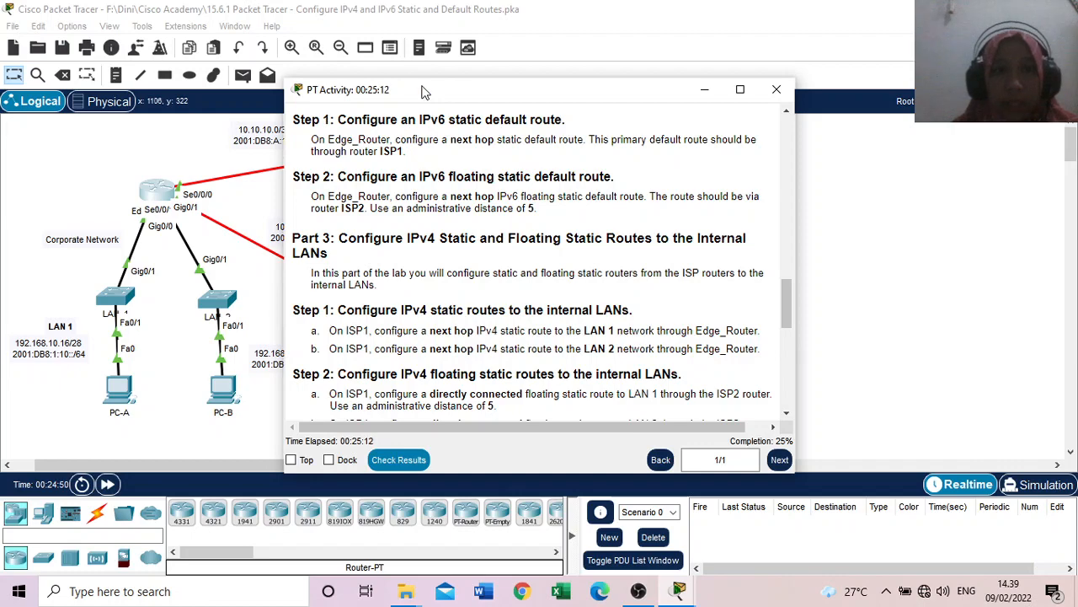
{"action": "left_click_drag", "start_coordinate": [426, 91], "coordinate": [693, 160]}
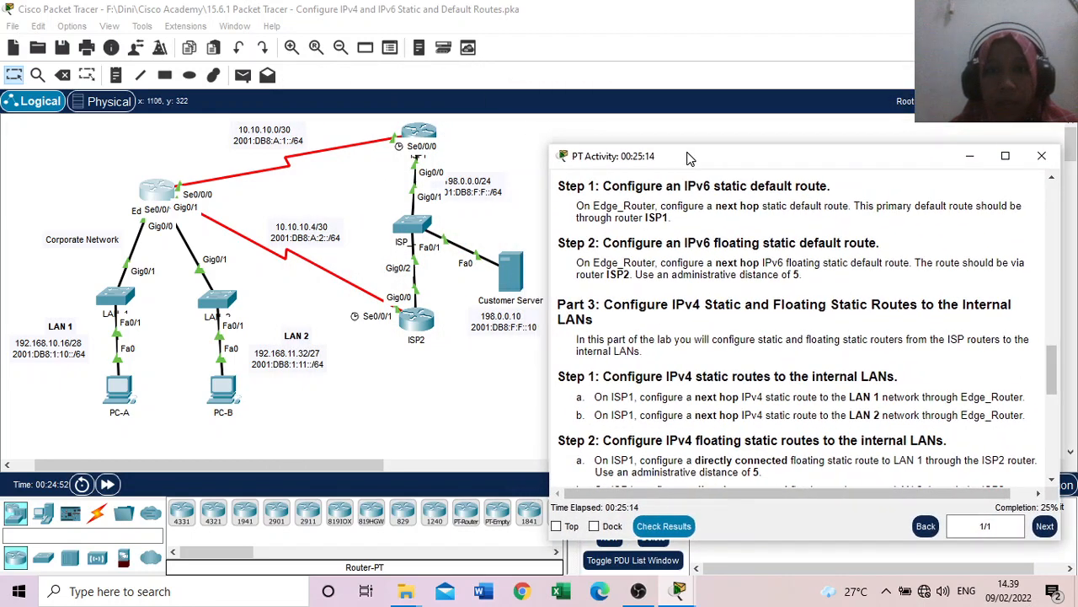
Step: Close the Edge_Router window and bring the Part 3 instructions for IPv4 static and floating static routes into view
{"action": "left_click", "coordinate": [674, 587]}
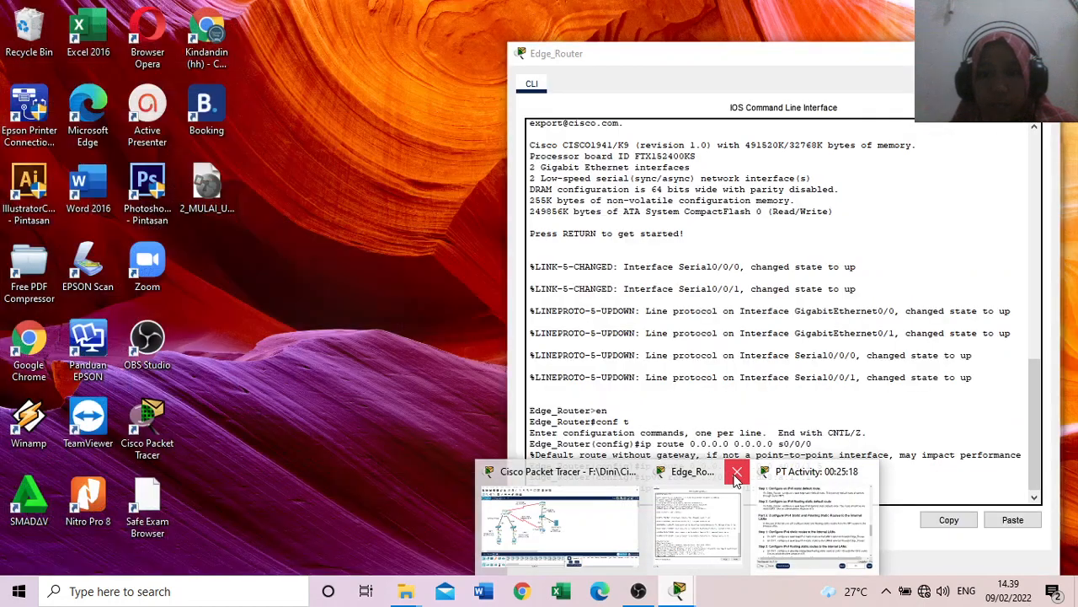
{"action": "left_click", "coordinate": [737, 473]}
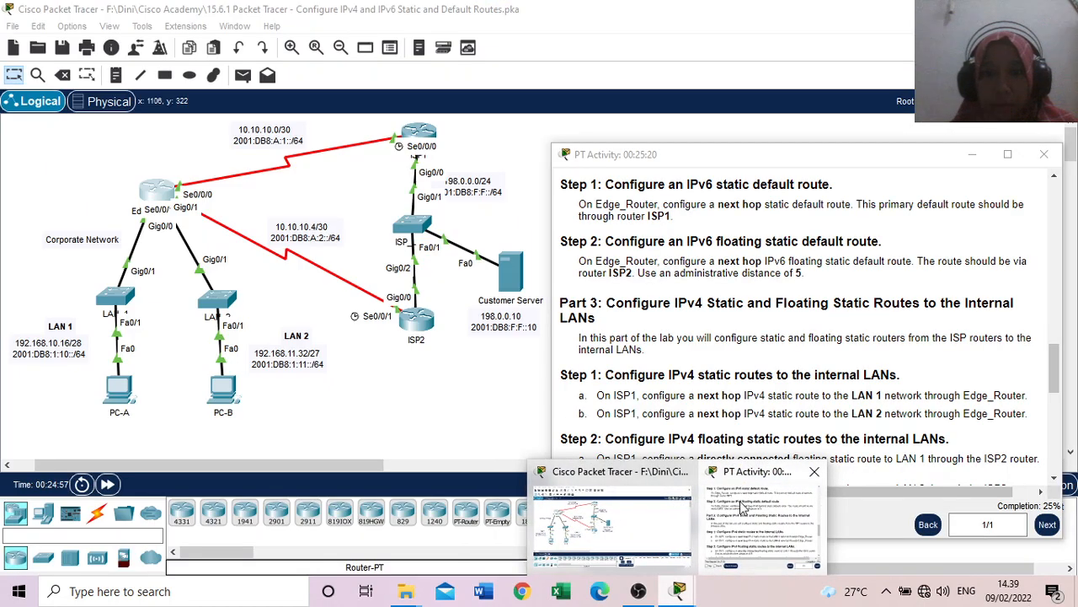
{"action": "left_click", "coordinate": [744, 509]}
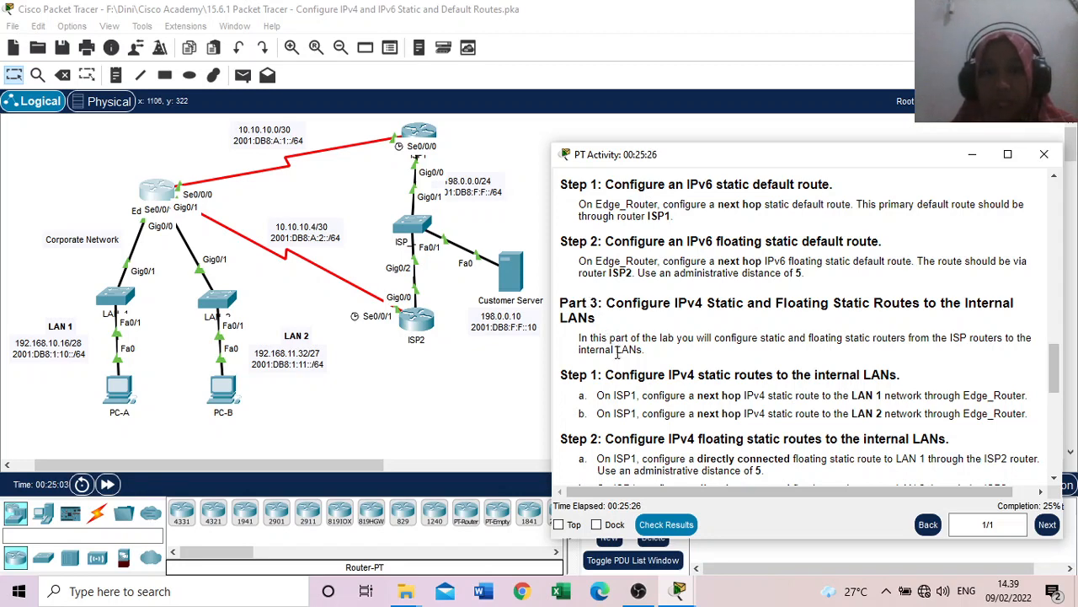
{"action": "scroll", "coordinate": [607, 391], "scroll_direction": "down", "scroll_amount": 2}
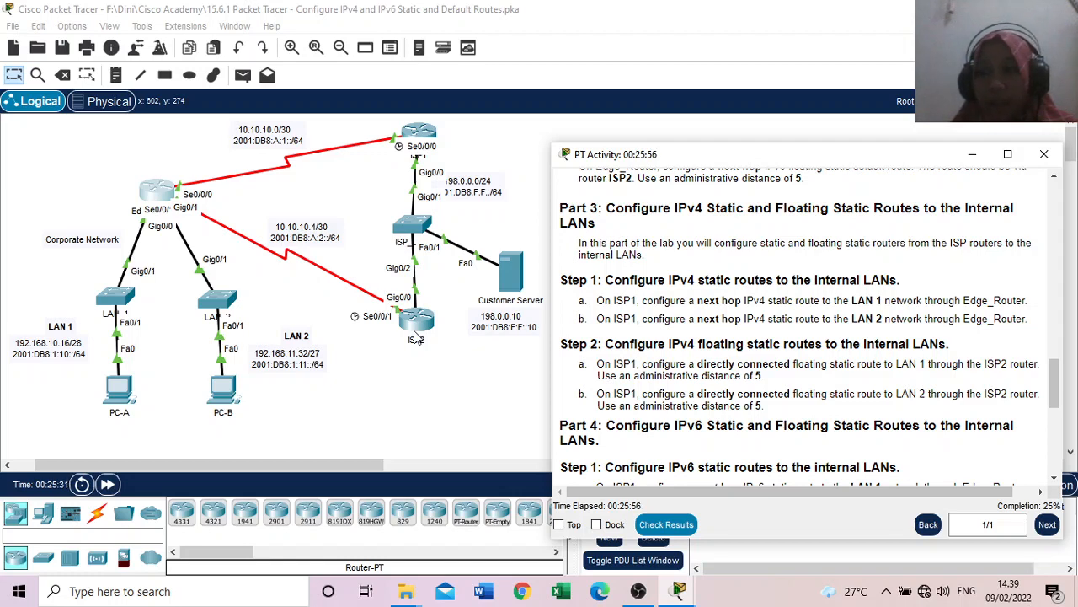
Step: Open ISP1's command line clear of the topology and bring up the activity's addressing table with the Edge_Router addresses
{"action": "left_click", "coordinate": [419, 135]}
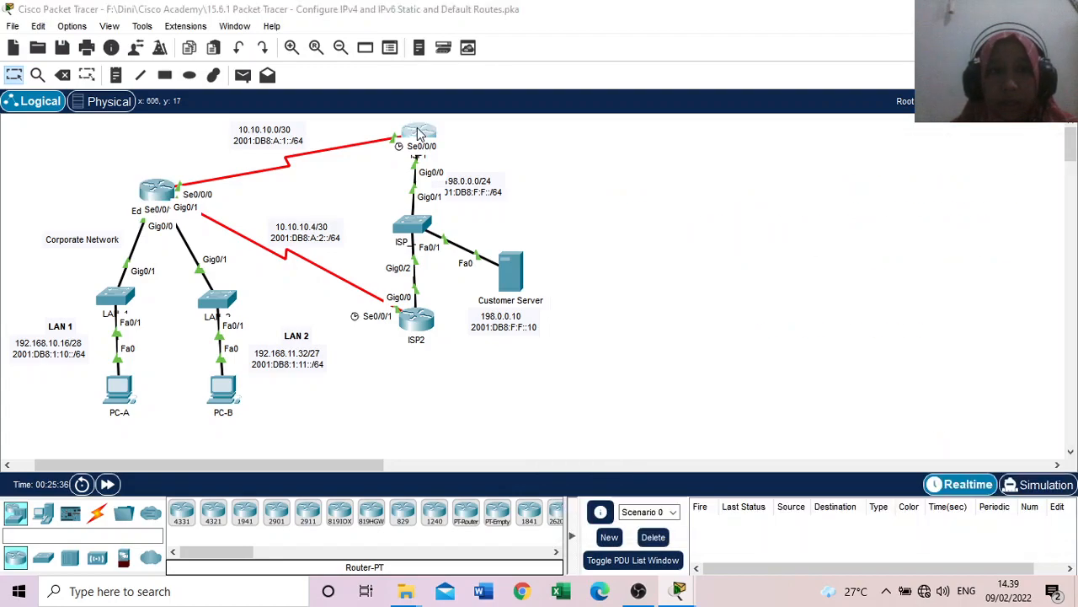
{"action": "left_click_drag", "start_coordinate": [392, 24], "coordinate": [662, 64]}
{"action": "mouse_move", "coordinate": [678, 589]}
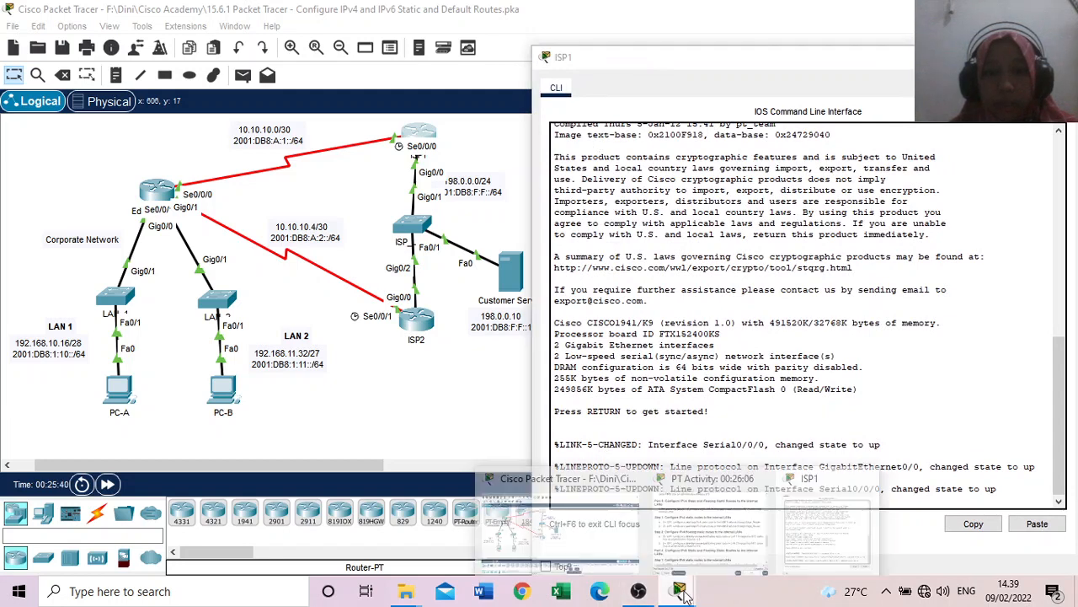
{"action": "left_click", "coordinate": [716, 516]}
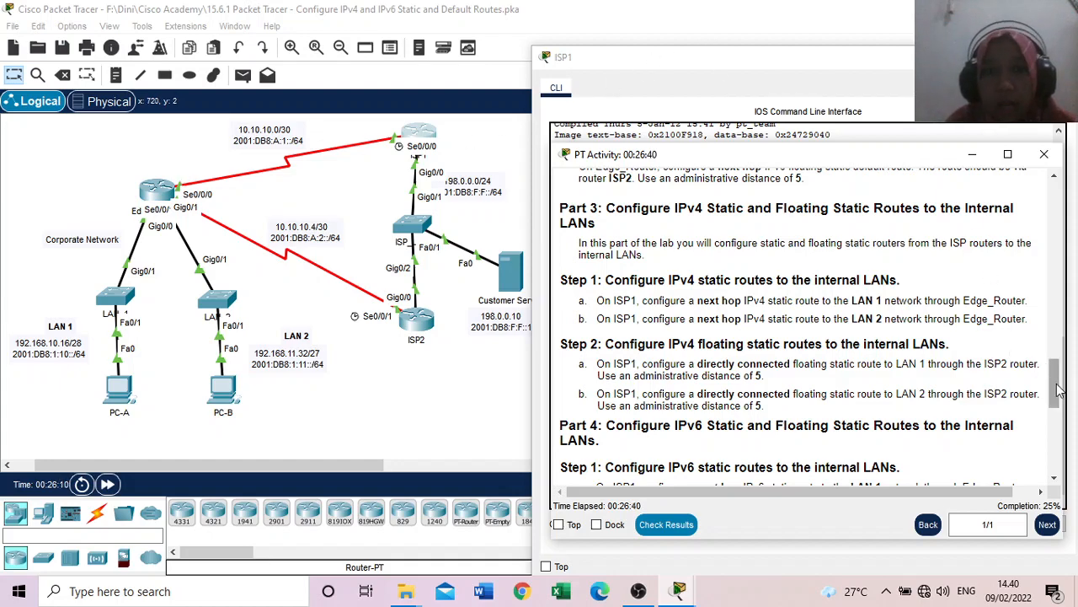
{"action": "left_click_drag", "start_coordinate": [1059, 389], "coordinate": [1044, 173]}
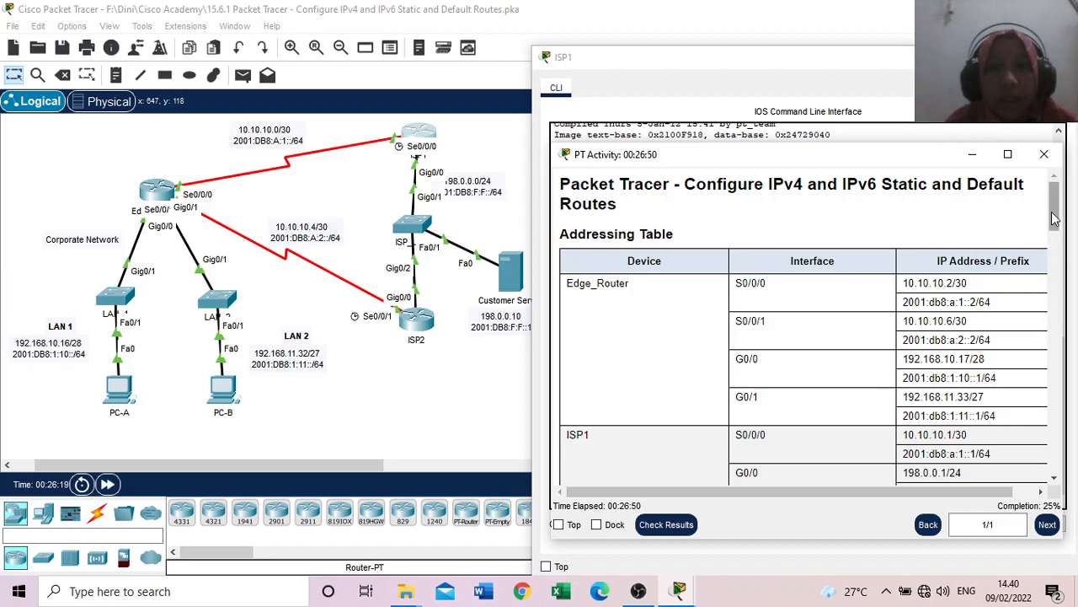
Step: Enter privileged mode and global configuration mode on ISP1 with en and conf t
{"action": "left_click", "coordinate": [757, 63]}
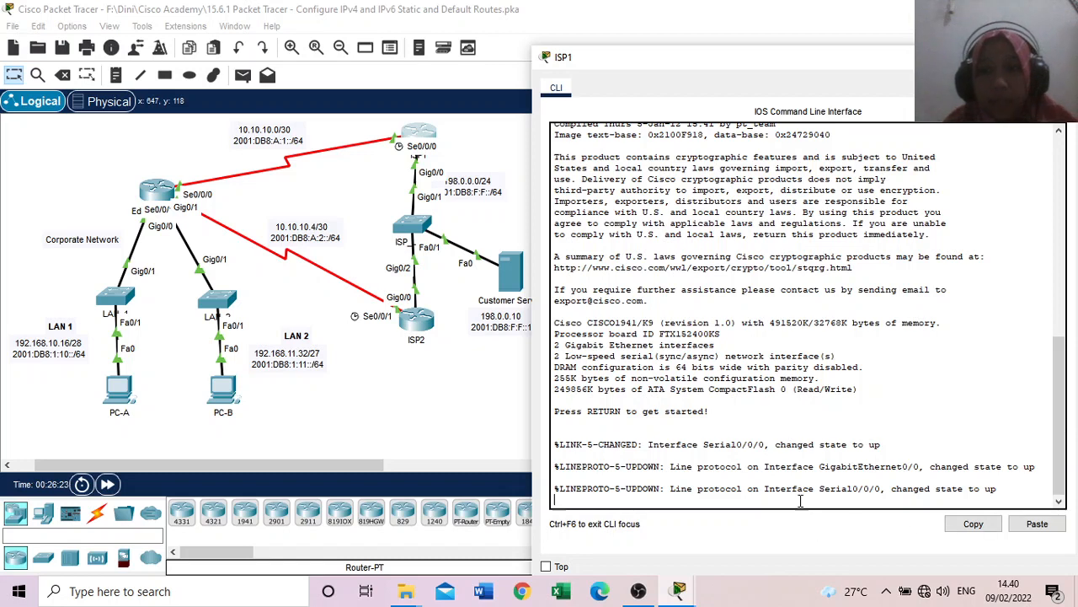
{"action": "key", "text": "Return"}
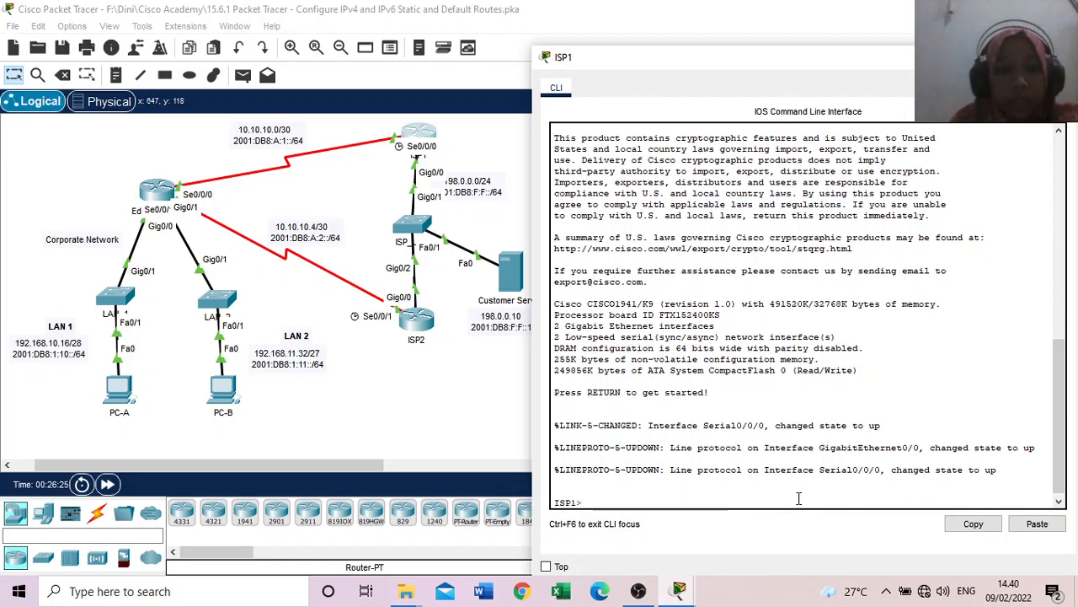
{"action": "type", "text": "en"}
{"action": "key", "text": "Return"}
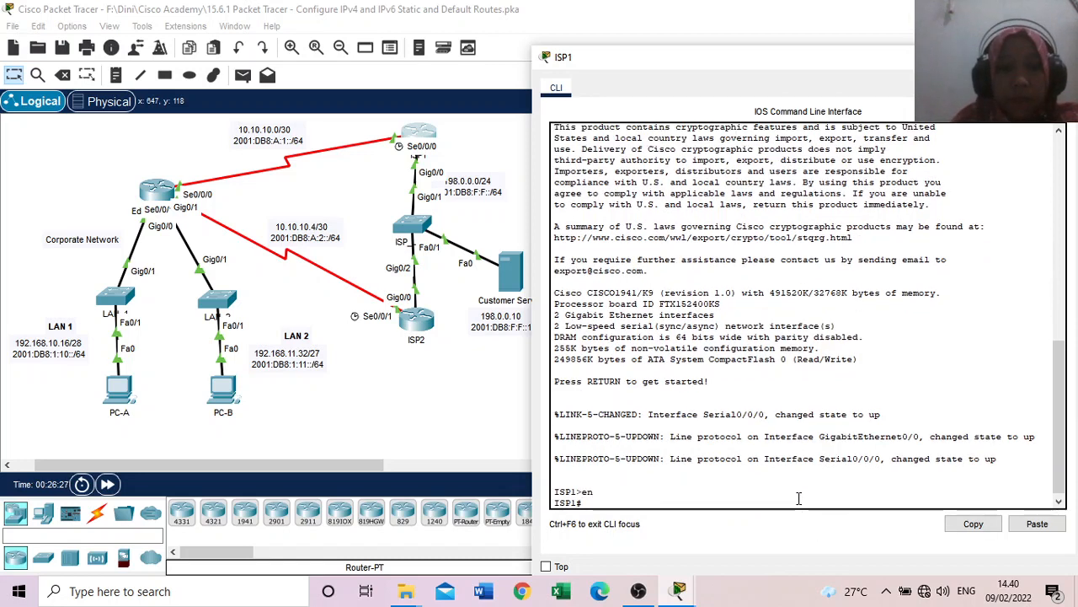
{"action": "type", "text": "conf t"}
{"action": "key", "text": "Return"}
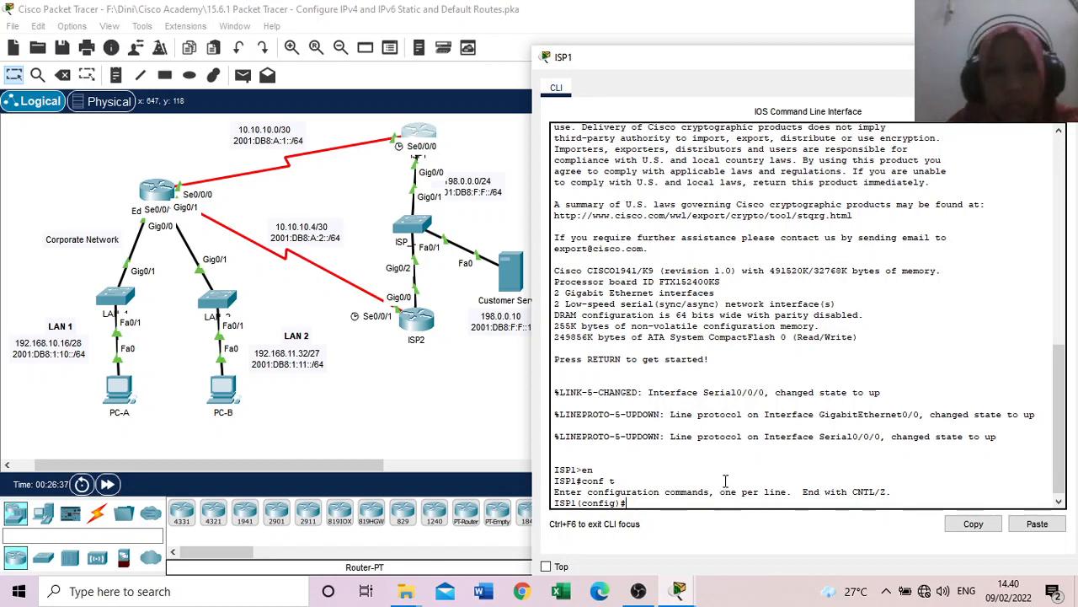
Step: Configure ISP1's next hop static route to LAN 1 by running ip route 192.168.10.16 255.255.255.240 10.10.10.2
{"action": "type", "text": "ip"}
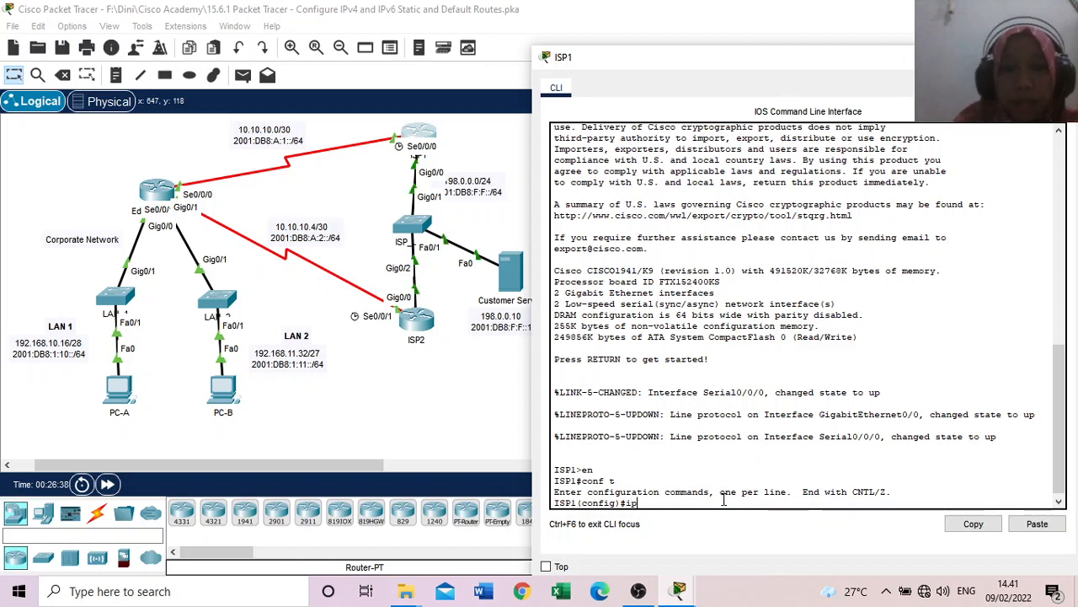
{"action": "type", "text": " route 192.168.10"}
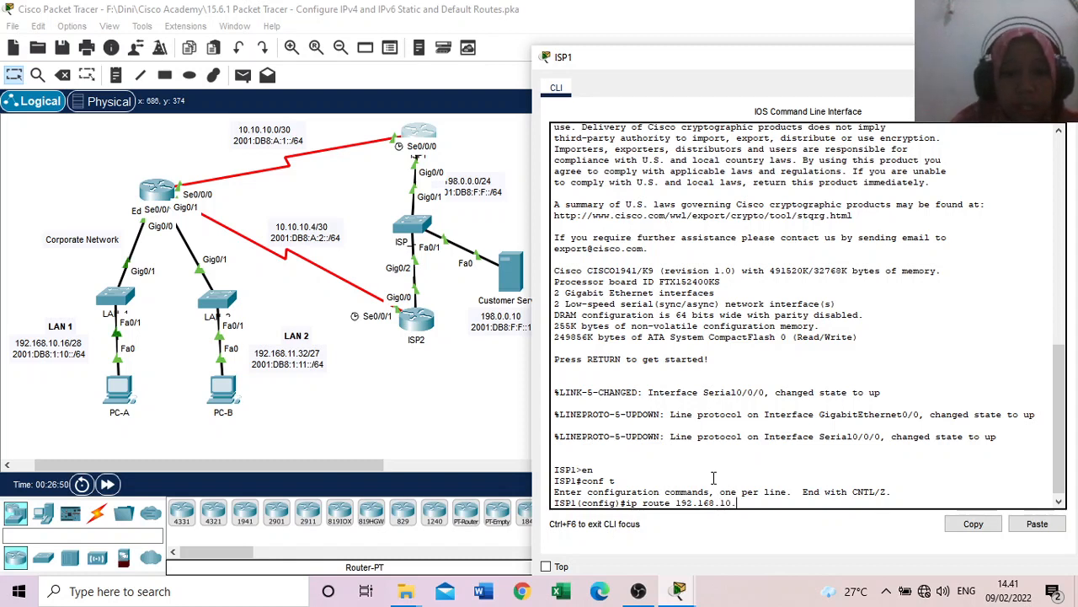
{"action": "type", "text": ".16 255"}
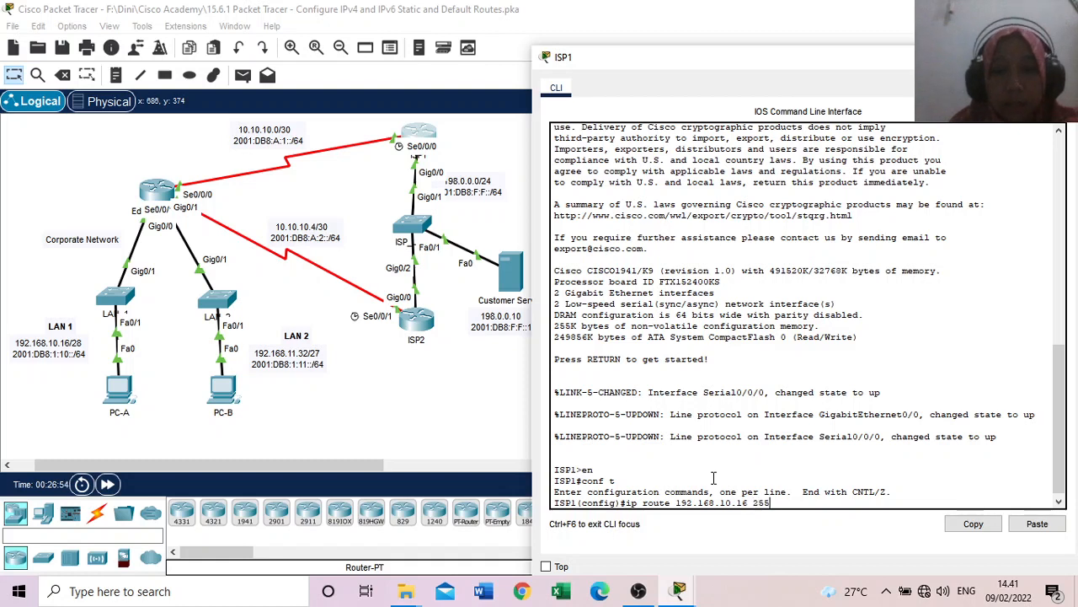
{"action": "type", "text": ".255.255.240 10"}
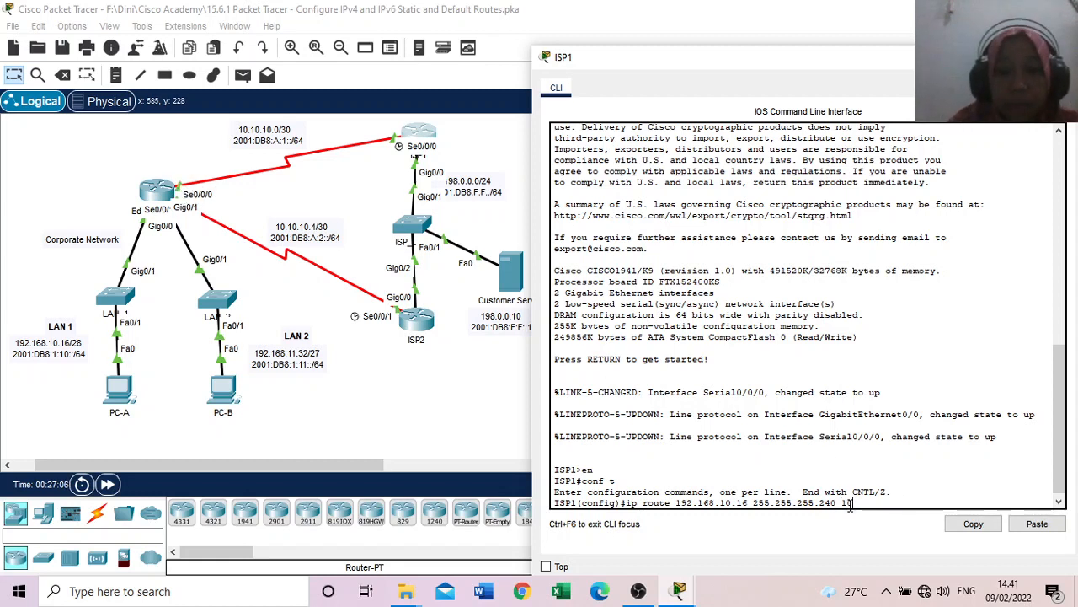
{"action": "type", "text": ".10.10"}
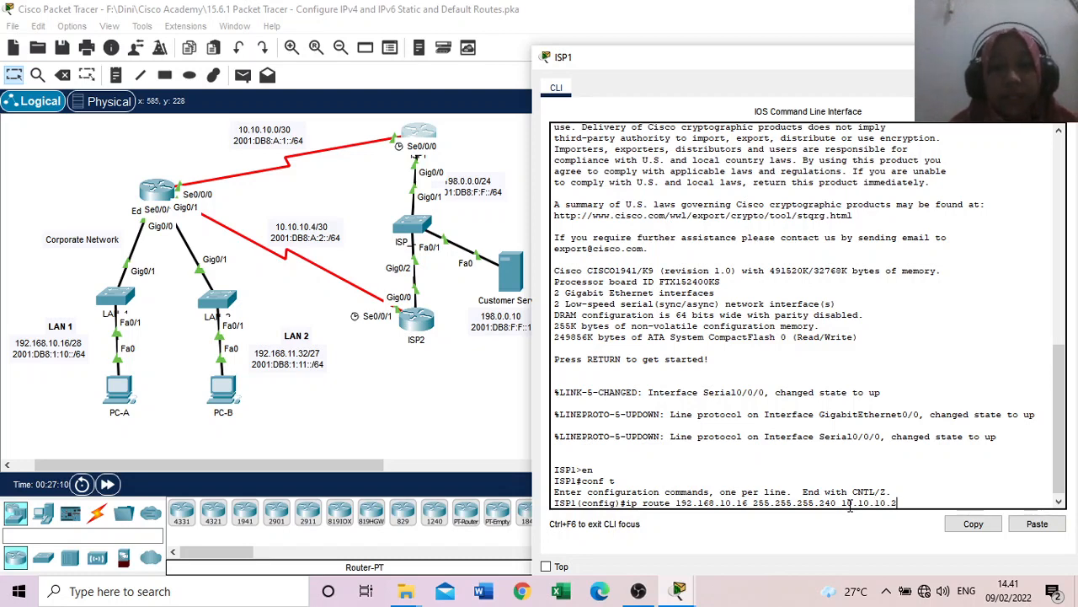
{"action": "type", "text": ".2"}
{"action": "key", "text": "Return"}
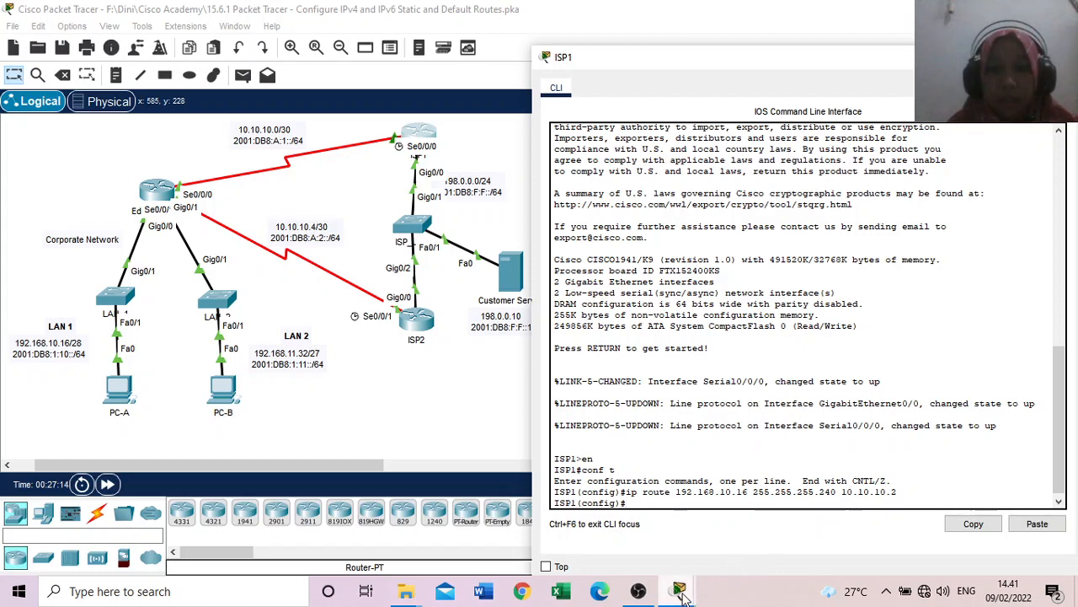
Step: Check the Part 3 Step 1 instruction for the LAN 2 static route and return to ISP1's command line
{"action": "mouse_move", "coordinate": [680, 592]}
{"action": "left_click", "coordinate": [697, 554]}
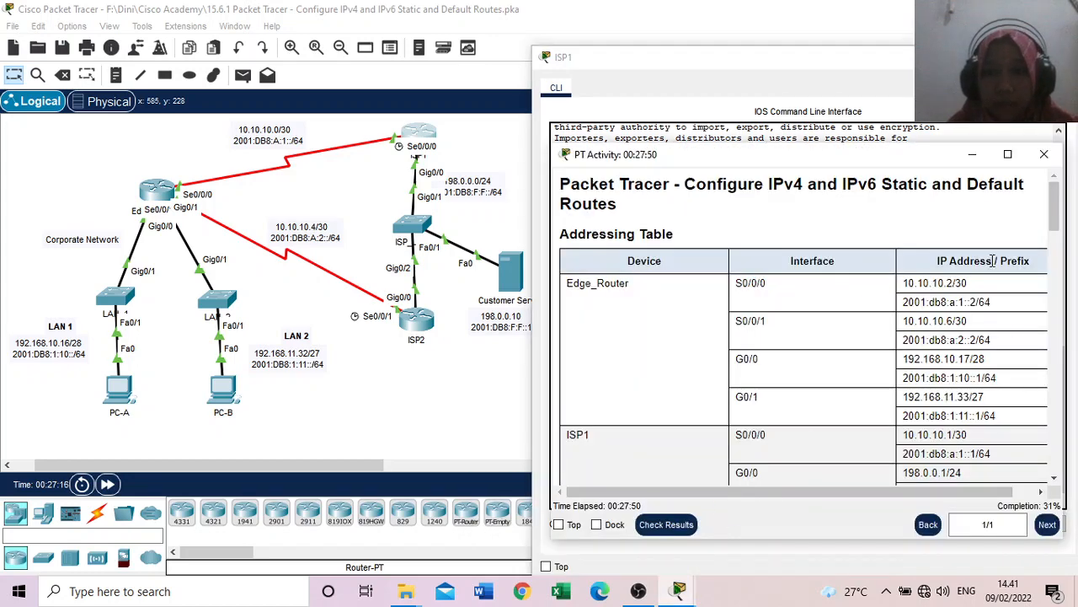
{"action": "scroll", "coordinate": [1063, 313], "scroll_direction": "down", "scroll_amount": 5}
{"action": "scroll", "coordinate": [1063, 314], "scroll_direction": "down", "scroll_amount": 8}
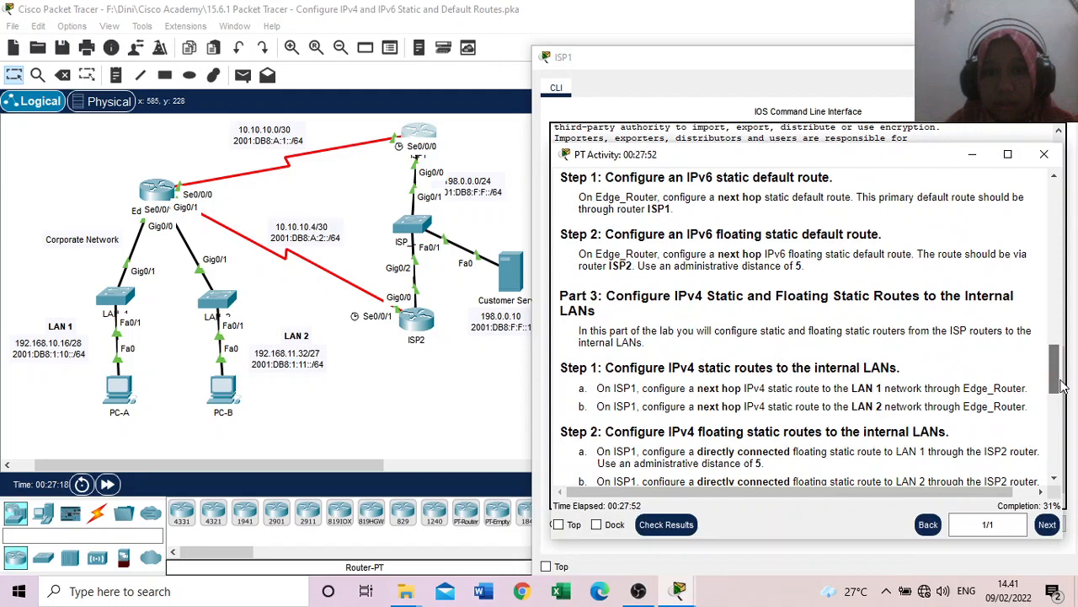
{"action": "scroll", "coordinate": [1063, 385], "scroll_direction": "down", "scroll_amount": 2}
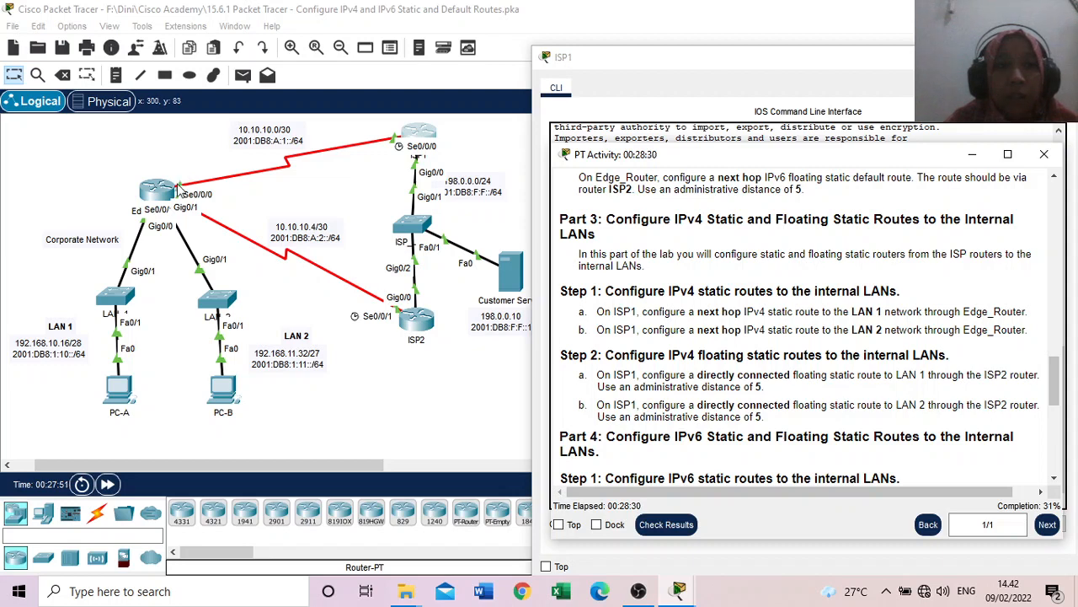
{"action": "left_click", "coordinate": [689, 84]}
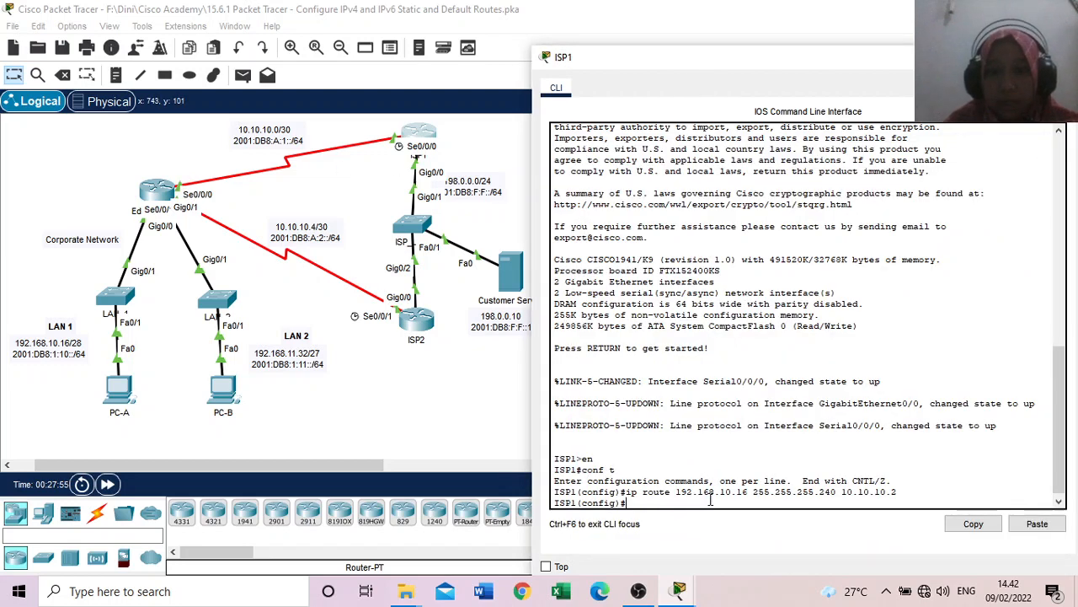
Step: Recall the LAN 1 route command on ISP1 and change its destination network to 192.168.11.32
{"action": "key", "text": "Up"}
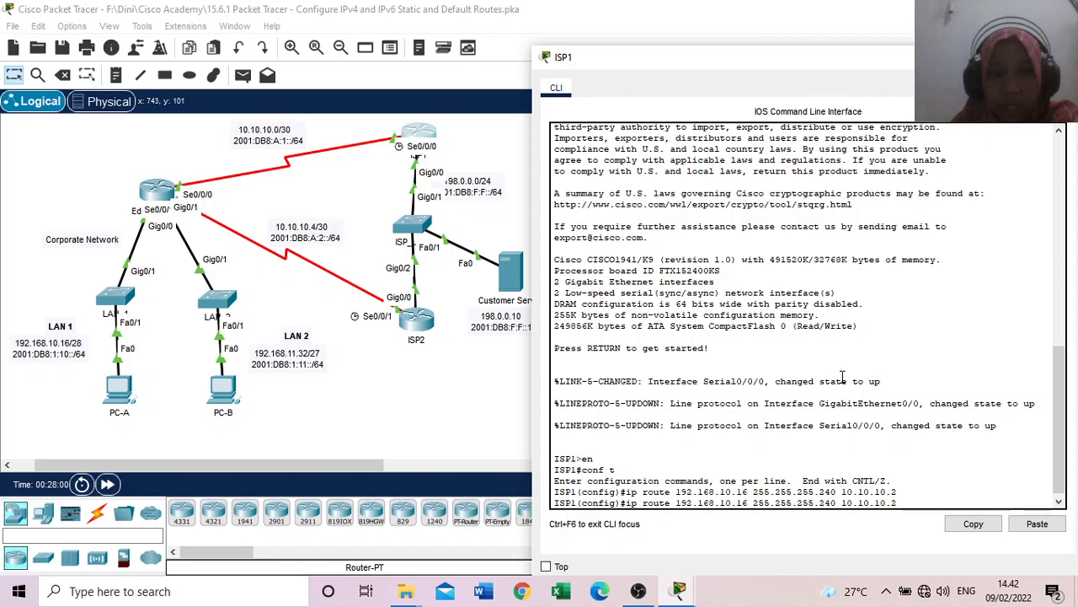
{"action": "key", "text": "Left"}
{"action": "key", "text": "Left"}
{"action": "key", "text": "Left"}
{"action": "key", "text": "Left"}
{"action": "key", "text": "Left"}
{"action": "key", "text": "Left"}
{"action": "key", "text": "Left"}
{"action": "key", "text": "Left"}
{"action": "key", "text": "Left"}
{"action": "key", "text": "Left"}
{"action": "key", "text": "Left"}
{"action": "key", "text": "Left"}
{"action": "key", "text": "Left"}
{"action": "key", "text": "Left"}
{"action": "key", "text": "Left"}
{"action": "key", "text": "Left"}
{"action": "key", "text": "Left"}
{"action": "key", "text": "Left"}
{"action": "key", "text": "Left"}
{"action": "key", "text": "Left"}
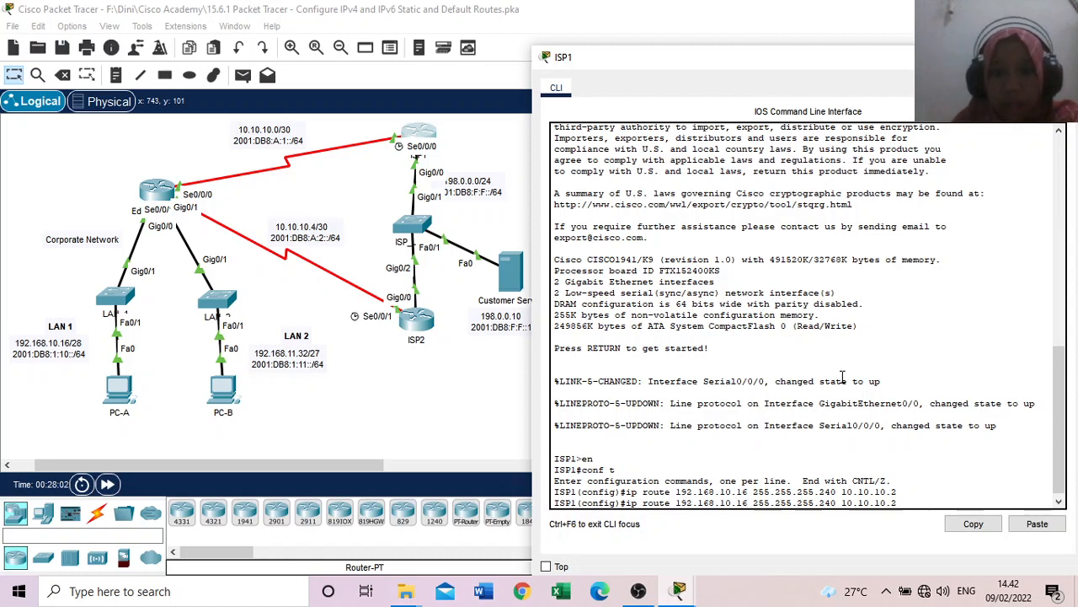
{"action": "key", "text": "BackSpace"}
{"action": "key", "text": "BackSpace"}
{"action": "key", "text": "BackSpace"}
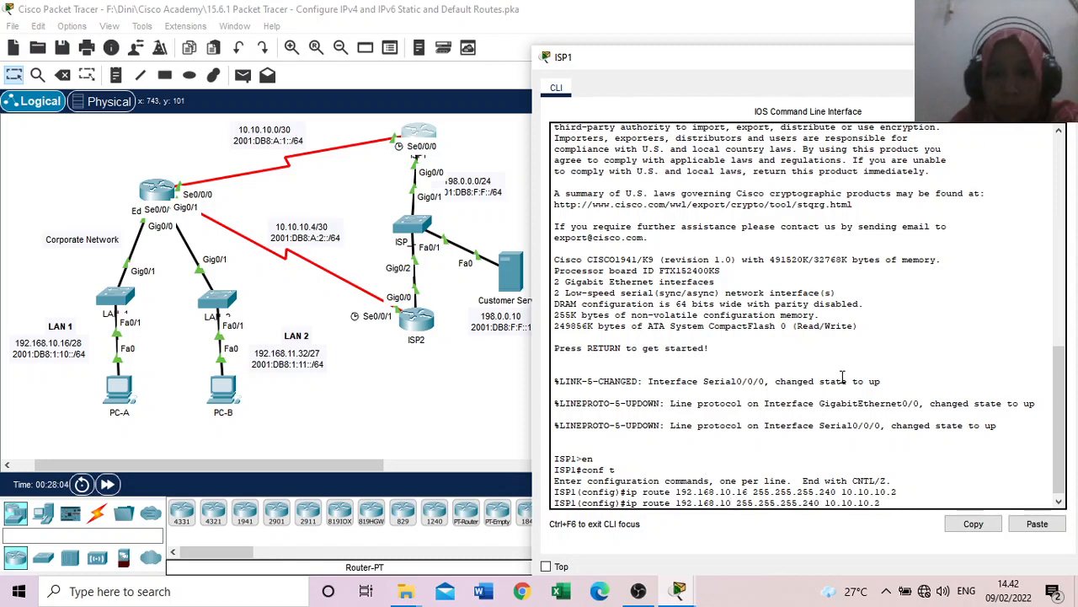
{"action": "key", "text": "BackSpace"}
{"action": "type", "text": "1."}
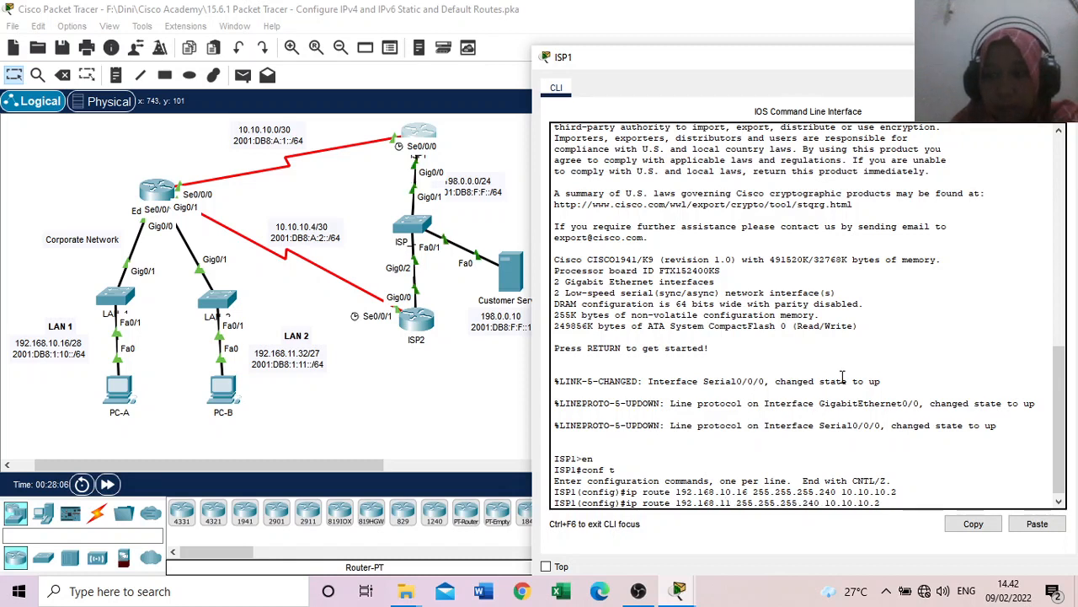
{"action": "type", "text": "32"}
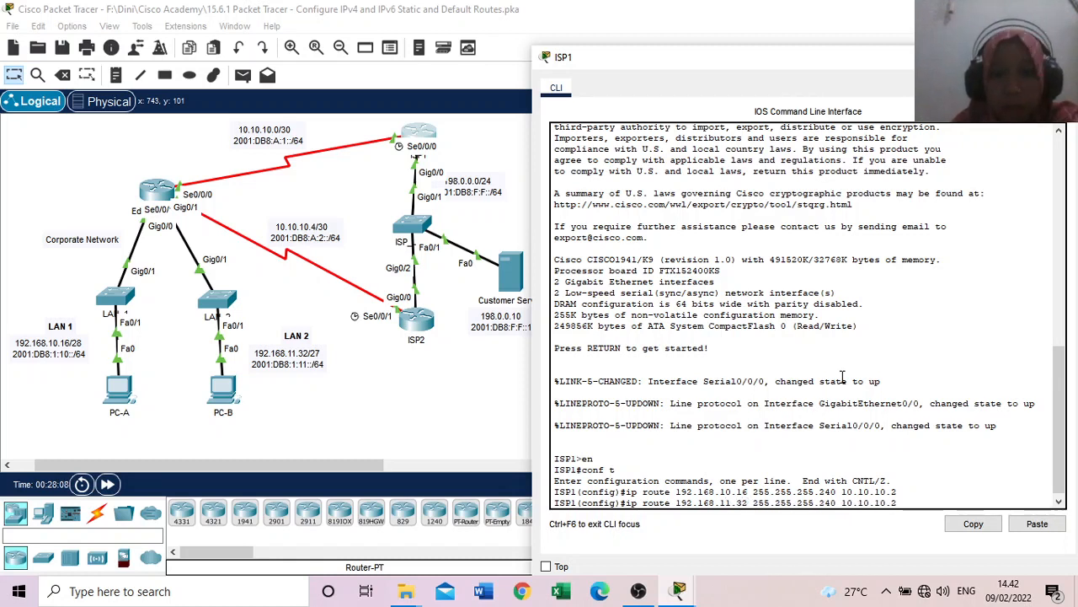
Step: Set the recalled command's subnet mask to 255.255.255.224 and run it as the LAN 2 static route
{"action": "key", "text": "Right"}
{"action": "key", "text": "Right"}
{"action": "key", "text": "Right"}
{"action": "key", "text": "Right"}
{"action": "key", "text": "Right"}
{"action": "key", "text": "Right"}
{"action": "key", "text": "Right"}
{"action": "key", "text": "Right"}
{"action": "key", "text": "Right"}
{"action": "key", "text": "Right"}
{"action": "key", "text": "Right"}
{"action": "key", "text": "Right"}
{"action": "key", "text": "Right"}
{"action": "key", "text": "Right"}
{"action": "key", "text": "Right"}
{"action": "key", "text": "Right"}
{"action": "key", "text": "Right"}
{"action": "key", "text": "Right"}
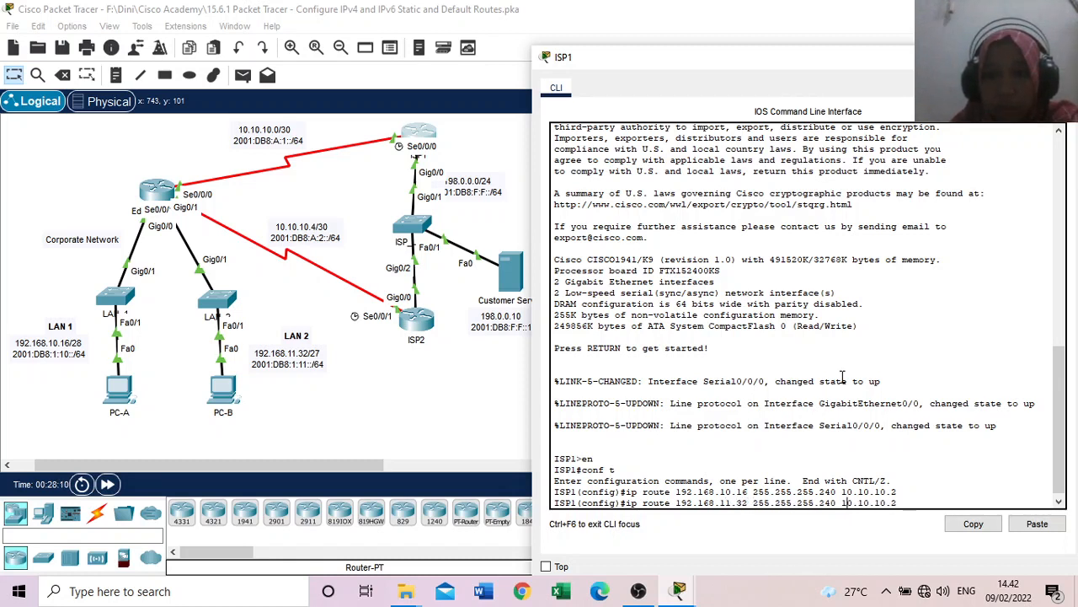
{"action": "key", "text": "Left"}
{"action": "key", "text": "Right"}
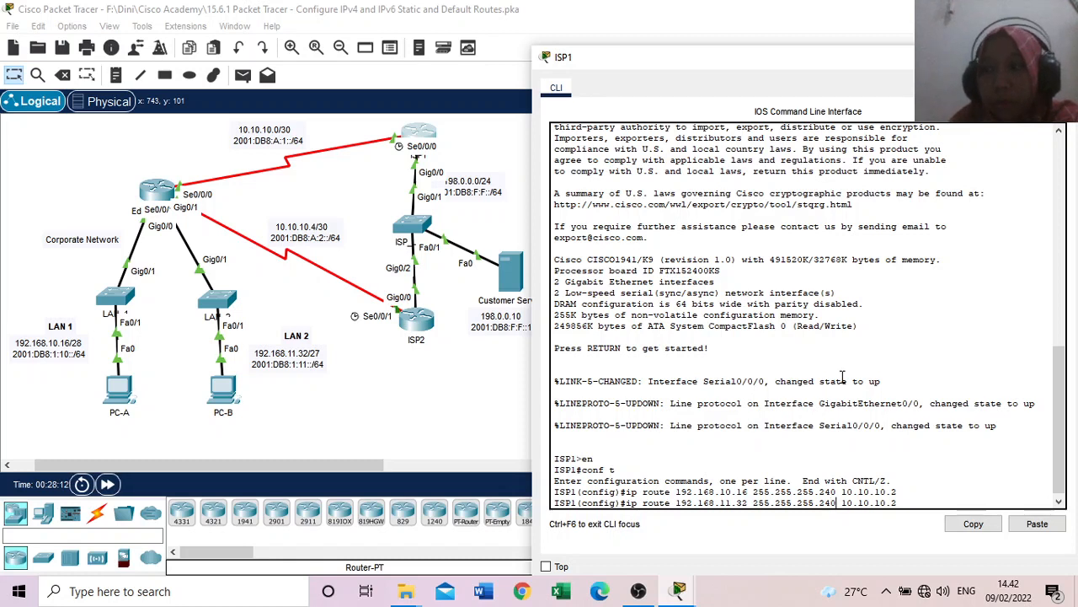
{"action": "key", "text": "BackSpace"}
{"action": "key", "text": "BackSpace"}
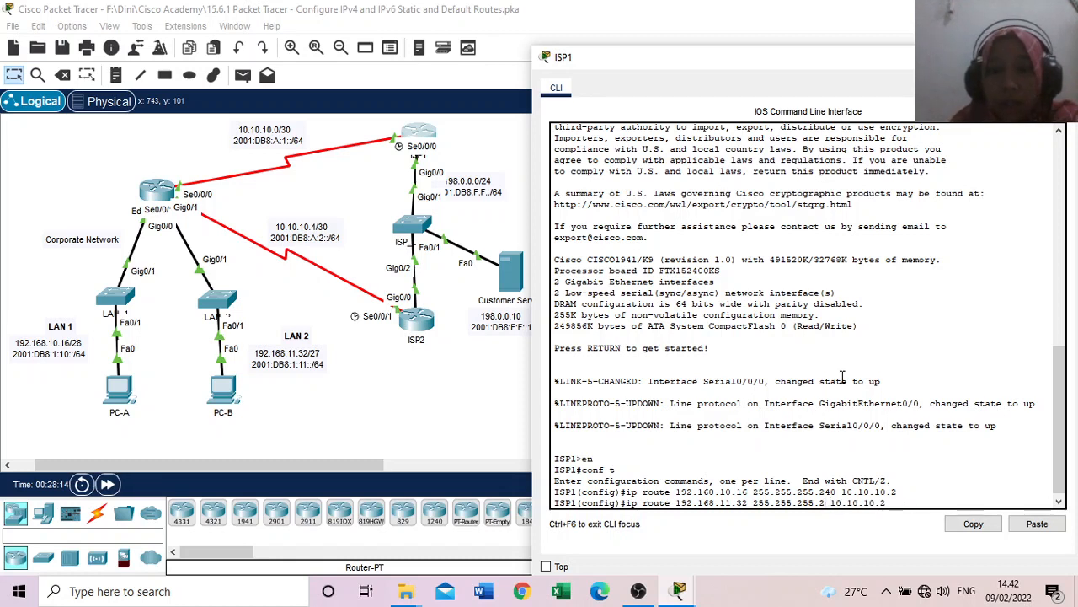
{"action": "type", "text": "24"}
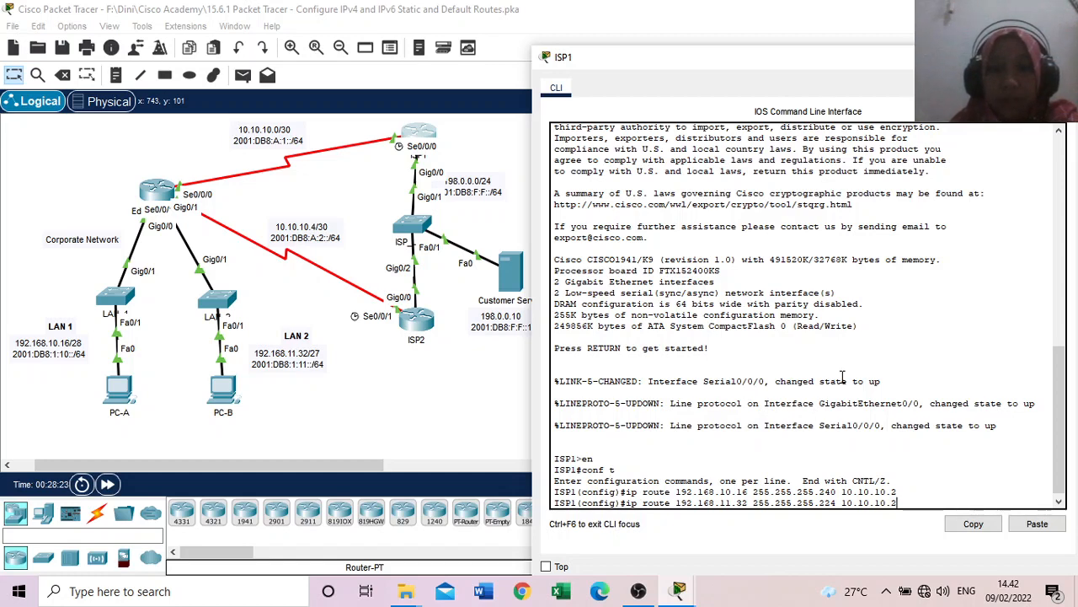
{"action": "key", "text": "Return"}
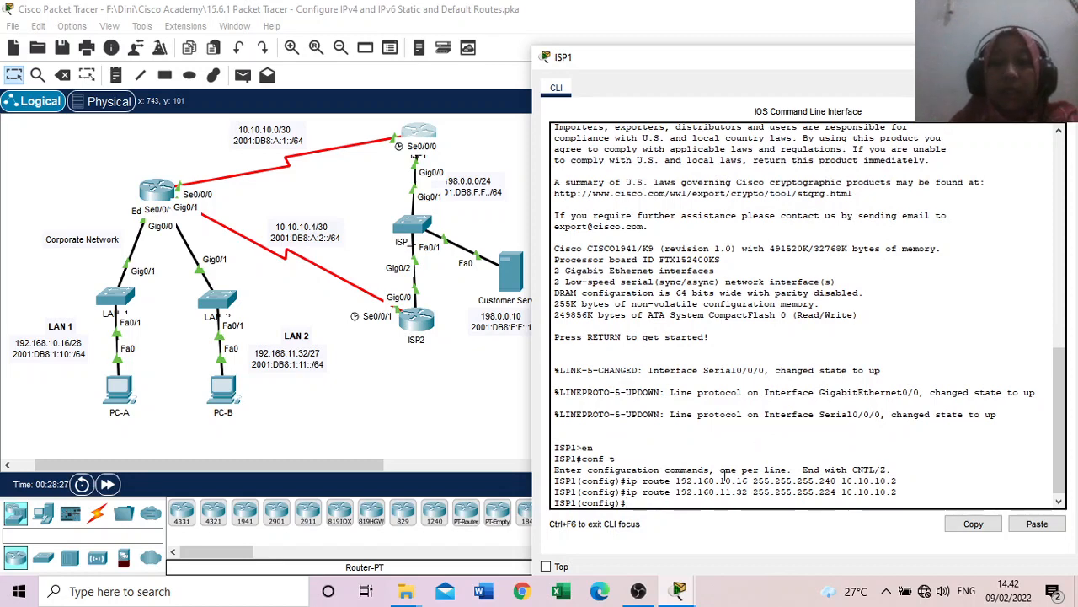
Step: Check Part 3 Step 2 and enter ip route 192.168.10.16 255.255.255.240 g0/0 on ISP1 for the LAN 1 floating static route
{"action": "mouse_move", "coordinate": [689, 583]}
{"action": "left_click", "coordinate": [707, 518]}
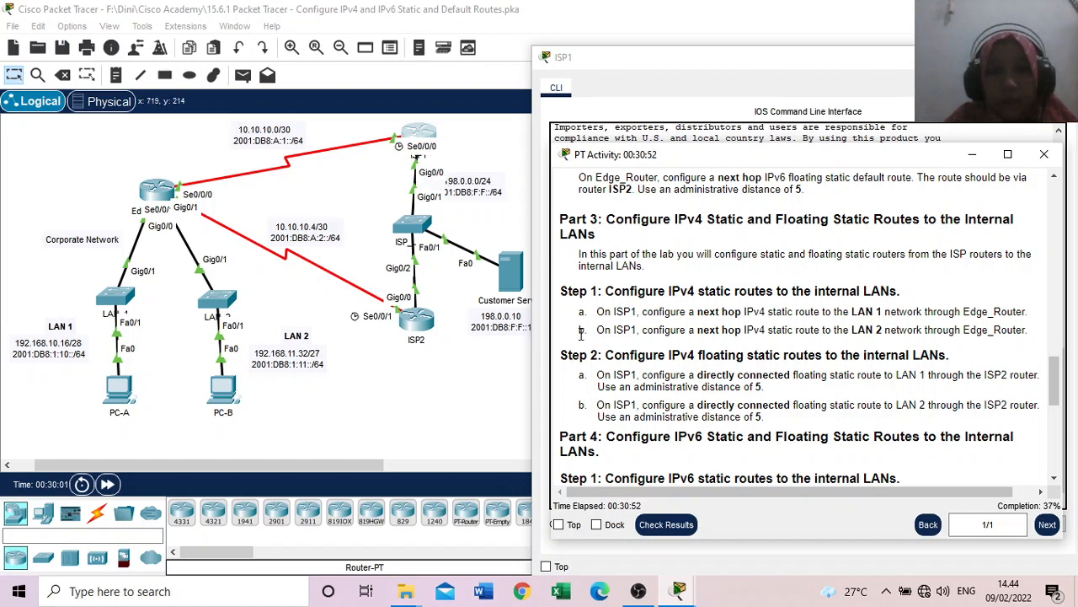
{"action": "left_click", "coordinate": [615, 71]}
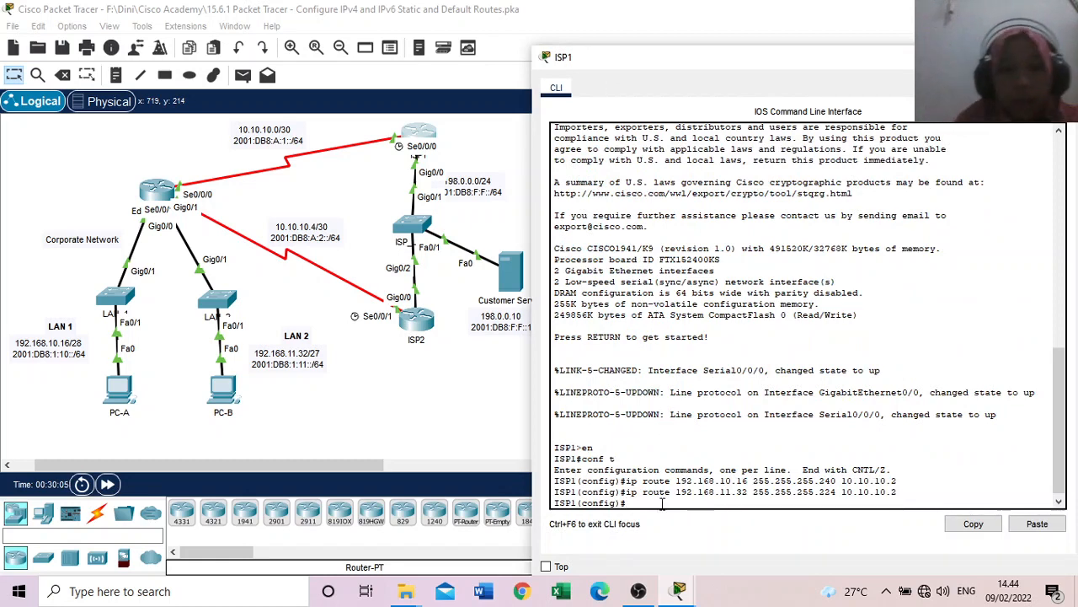
{"action": "type", "text": "ip rou"}
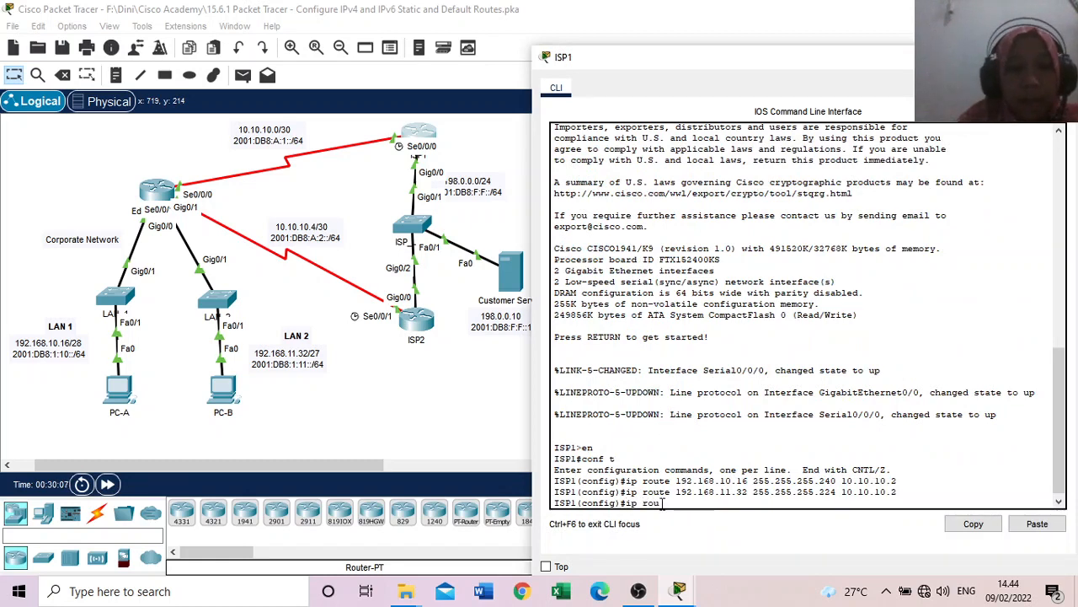
{"action": "type", "text": "te"}
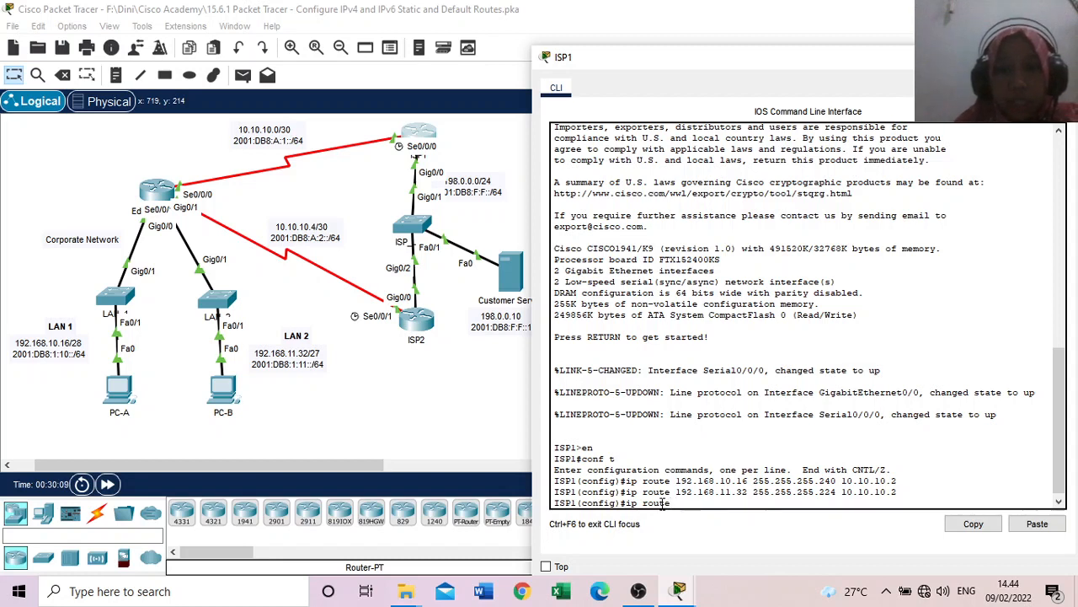
{"action": "type", "text": " 192"}
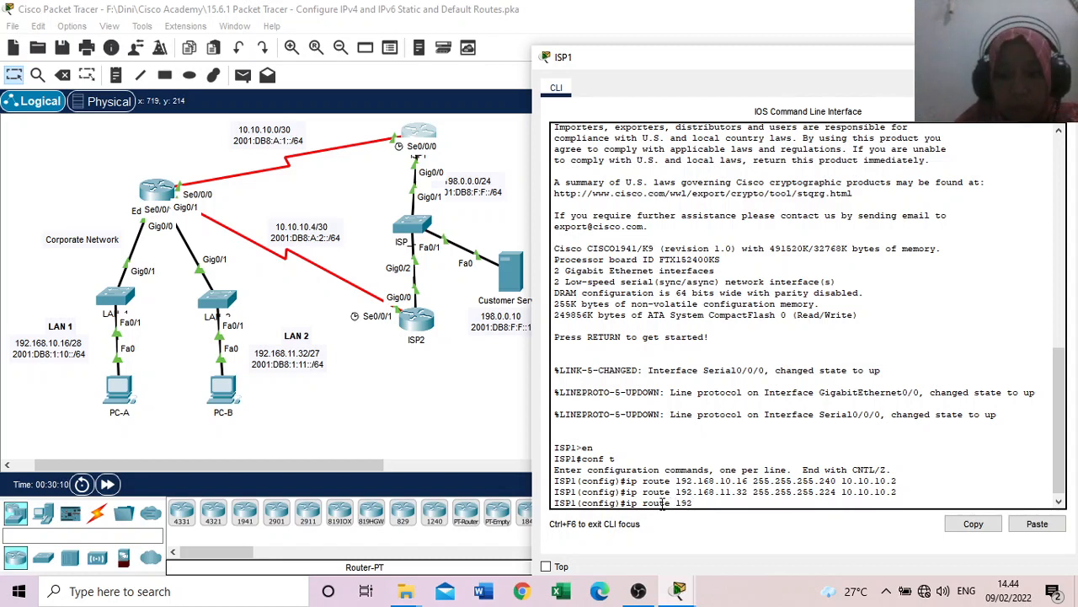
{"action": "type", "text": ".168"}
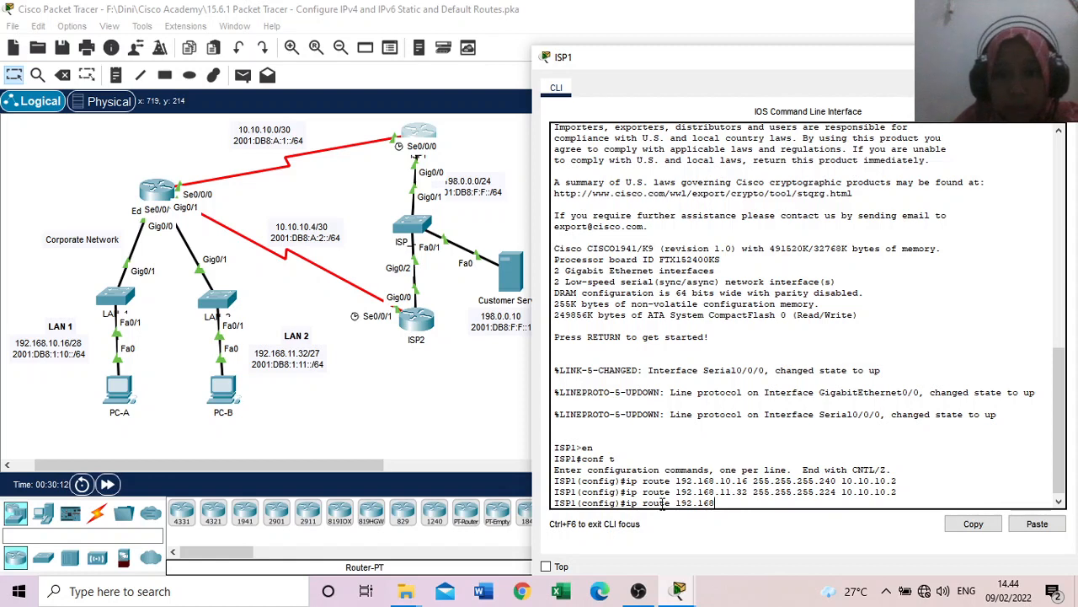
{"action": "type", "text": ".10.16 255.255.255.240"}
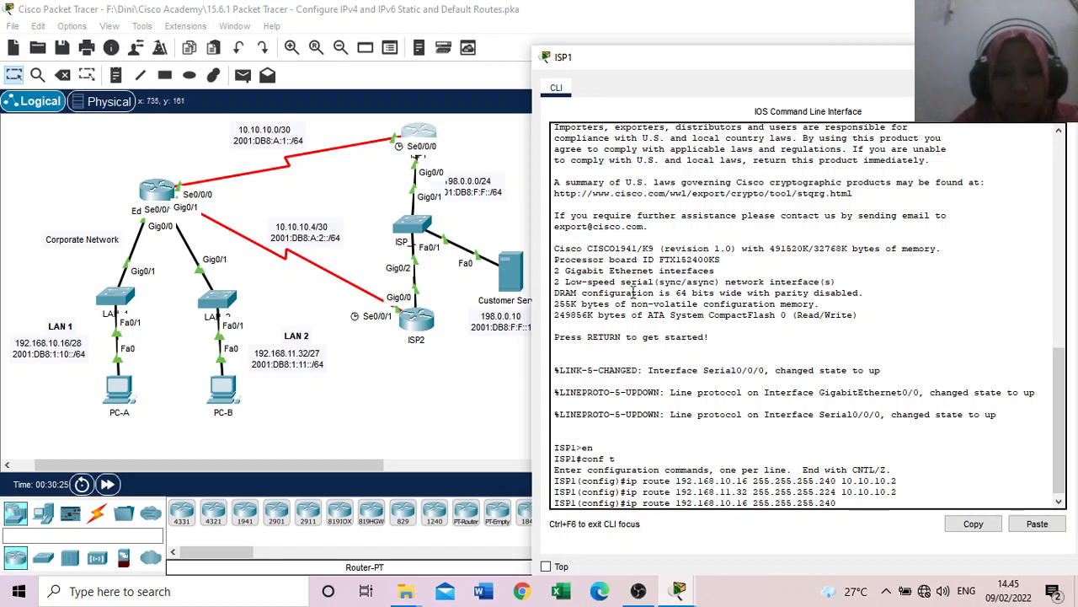
{"action": "type", "text": "/0"}
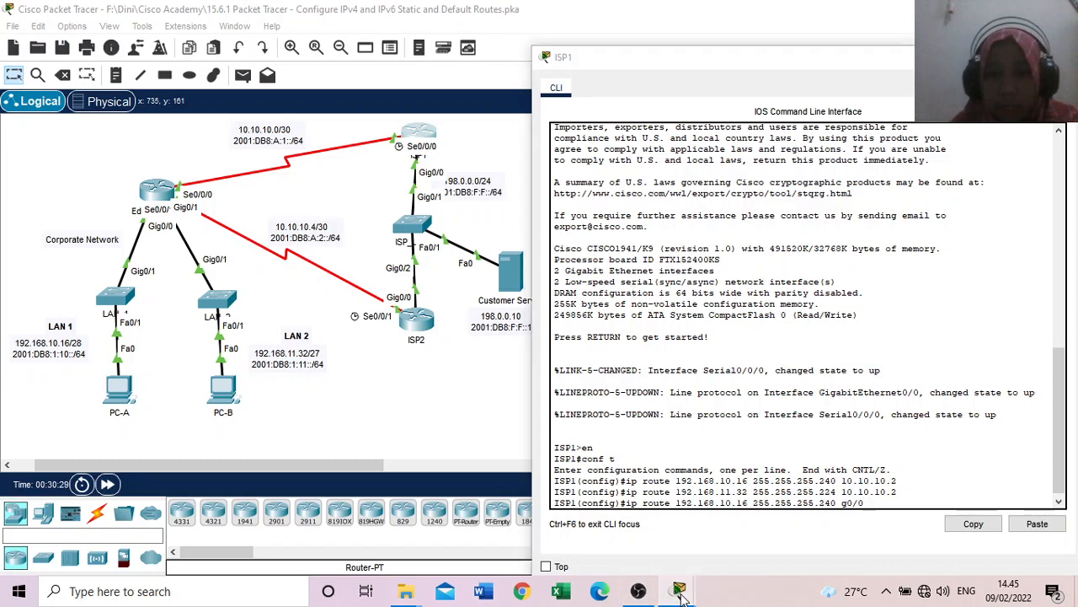
Step: Check the required administrative distance, append 5 to the LAN 1 floating route command and run it
{"action": "mouse_move", "coordinate": [678, 591]}
{"action": "left_click", "coordinate": [707, 552]}
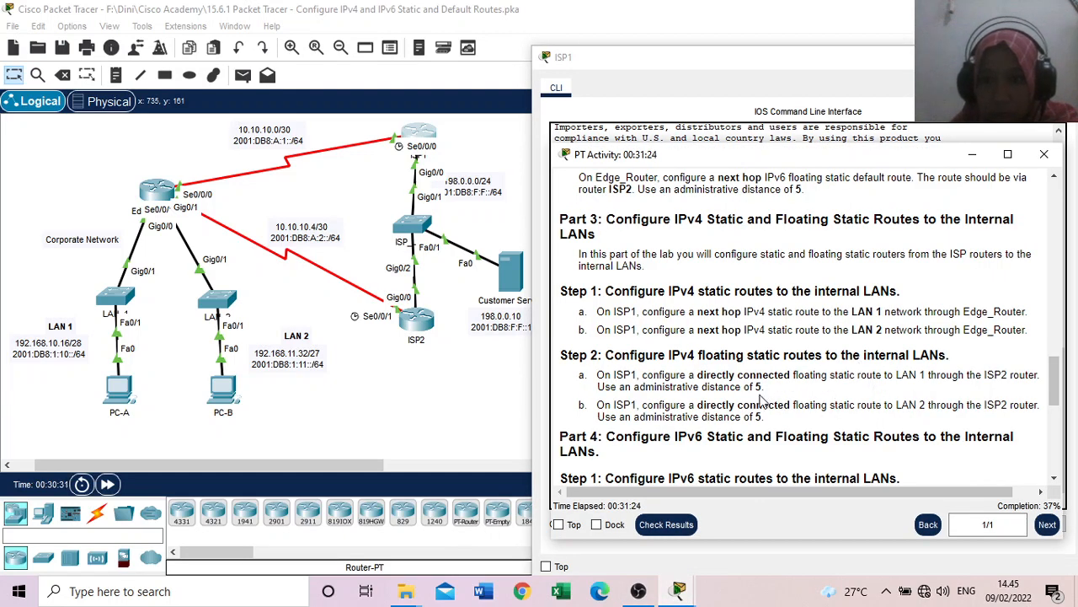
{"action": "left_click", "coordinate": [754, 95]}
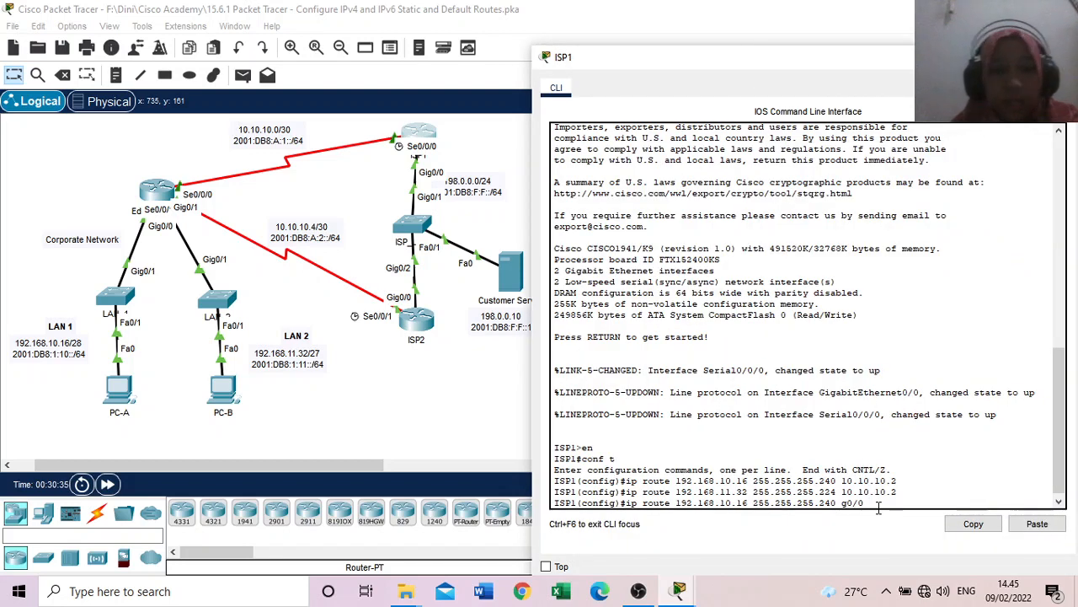
{"action": "type", "text": "5"}
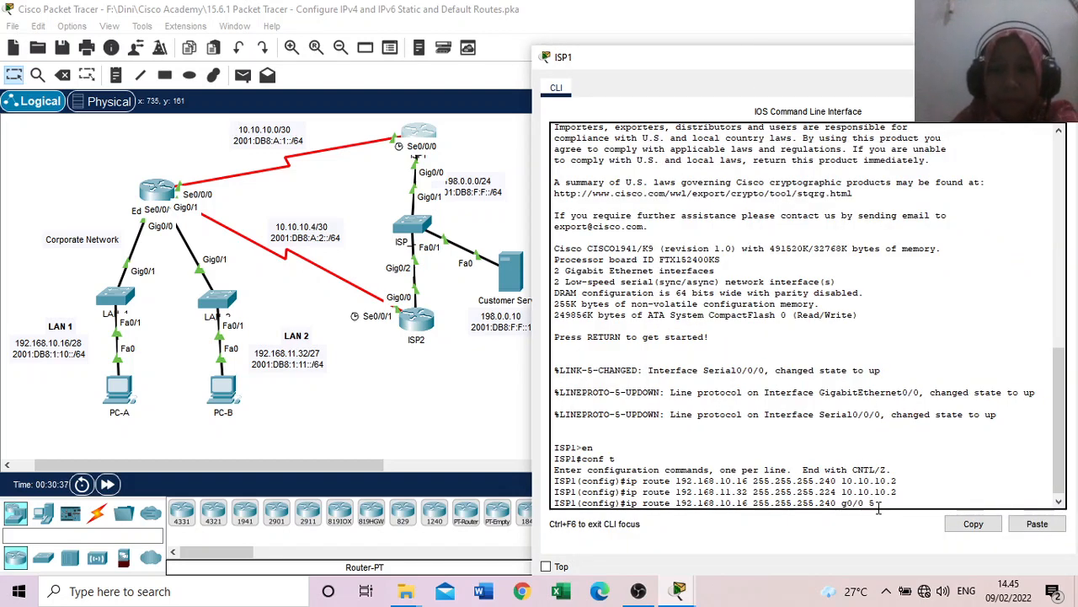
{"action": "key", "text": "Return"}
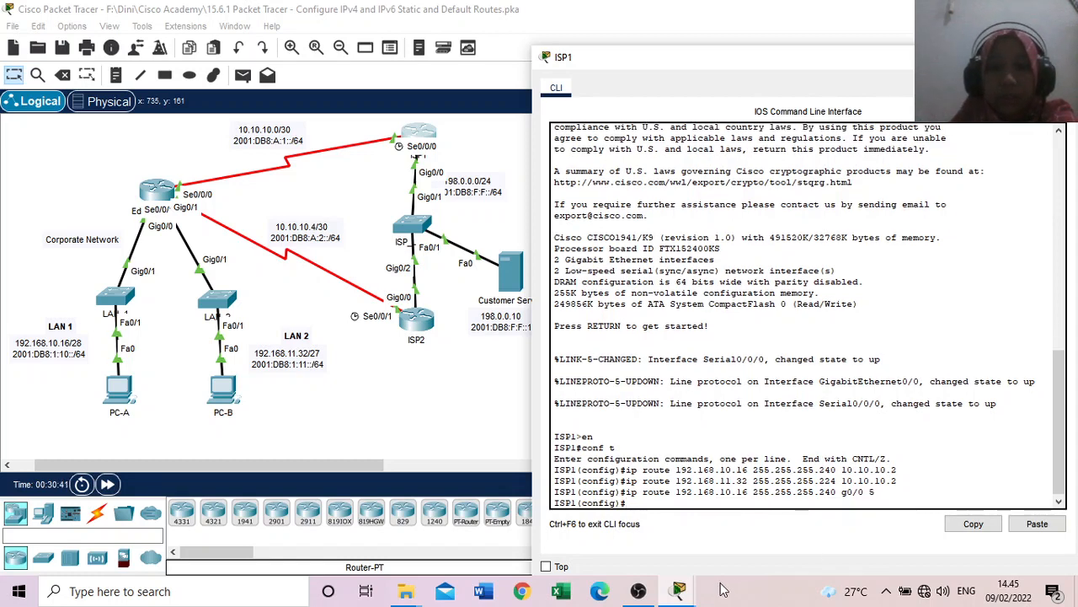
Step: Check the LAN 2 floating route instruction, recall ISP1's LAN 1 floating route command and change its destination network to 192.168.11.32
{"action": "mouse_move", "coordinate": [681, 589]}
{"action": "left_click", "coordinate": [701, 540]}
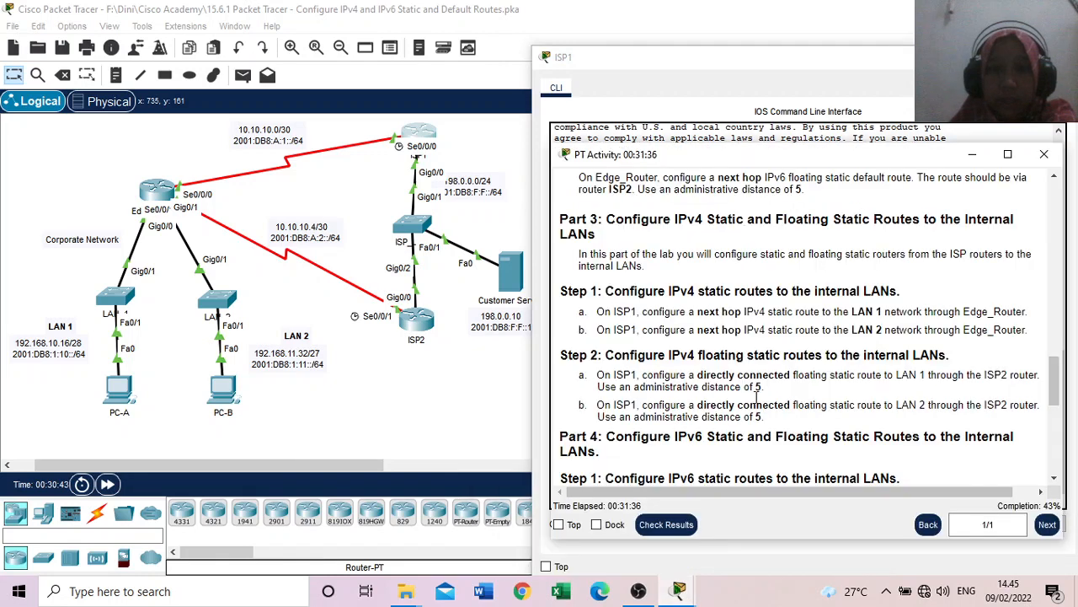
{"action": "scroll", "coordinate": [596, 418], "scroll_direction": "down", "scroll_amount": 2}
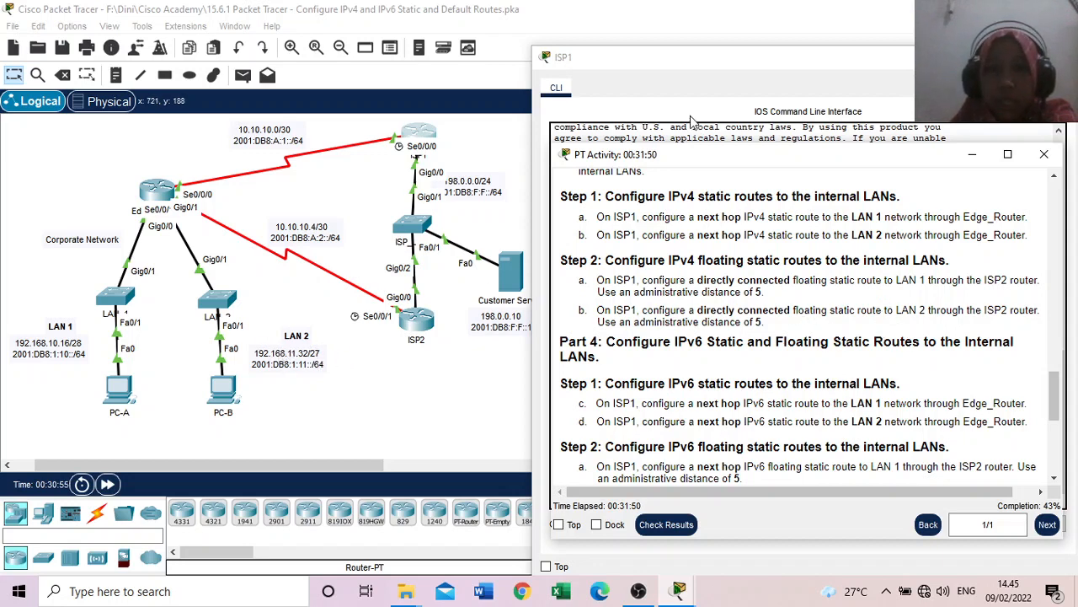
{"action": "left_click", "coordinate": [677, 61]}
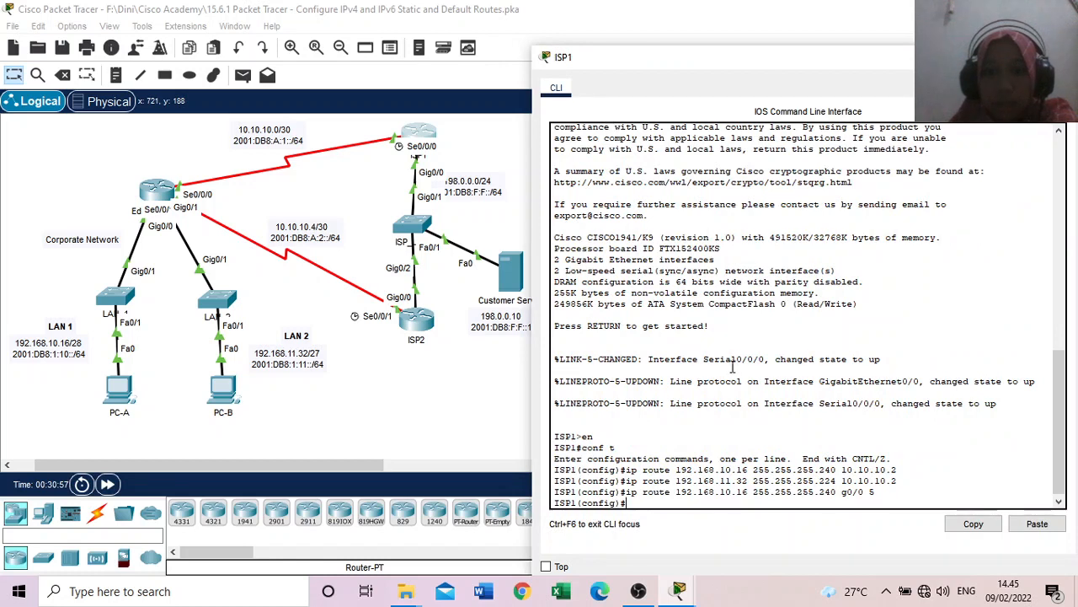
{"action": "key", "text": "Up"}
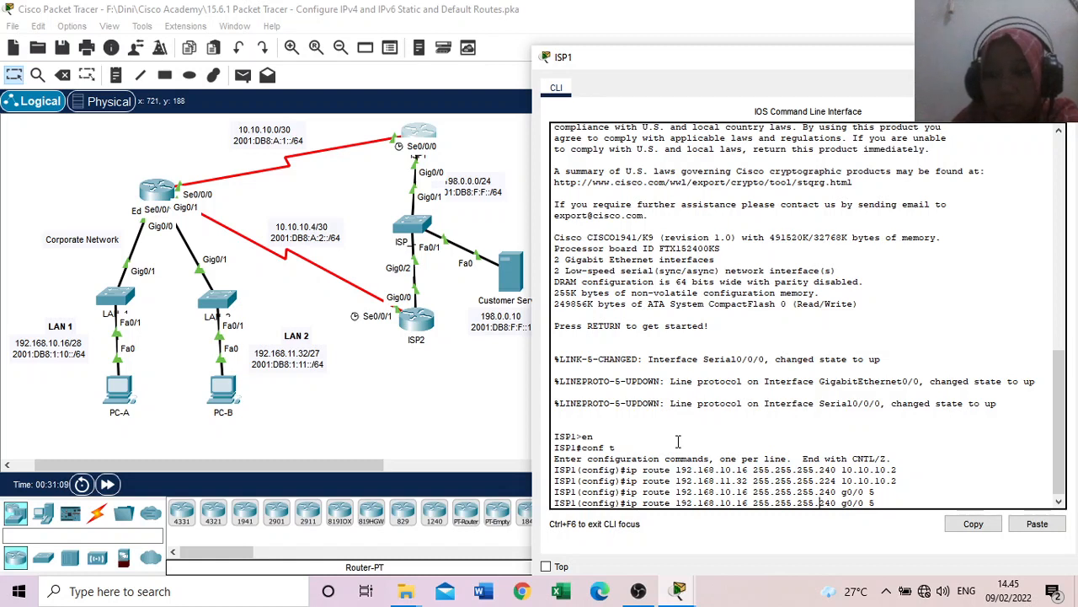
{"action": "key", "text": "ctrl+u"}
{"action": "key", "text": "Up"}
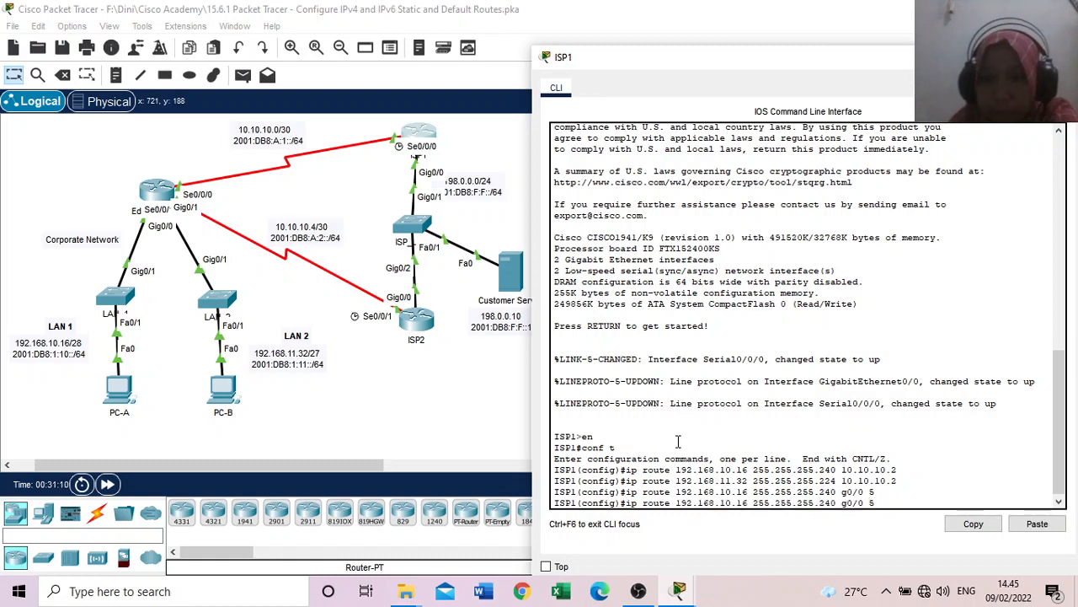
{"action": "key", "text": "Left"}
{"action": "key", "text": "Left"}
{"action": "key", "text": "Left"}
{"action": "key", "text": "Left"}
{"action": "key", "text": "Left"}
{"action": "key", "text": "Left"}
{"action": "key", "text": "Left"}
{"action": "key", "text": "Left"}
{"action": "key", "text": "Left"}
{"action": "key", "text": "Left"}
{"action": "key", "text": "Left"}
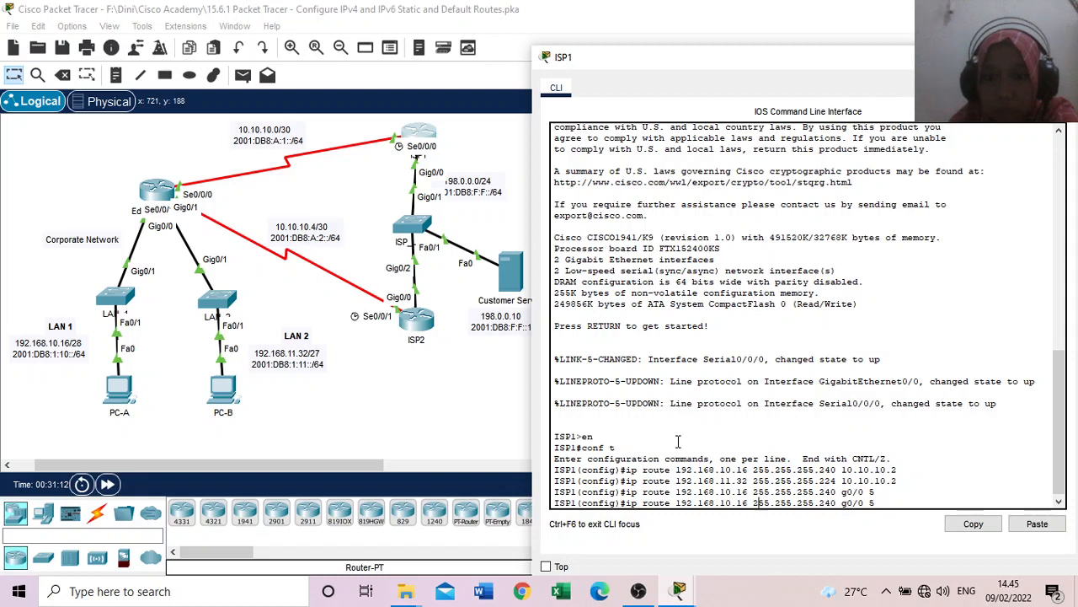
{"action": "key", "text": "BackSpace"}
{"action": "key", "text": "BackSpace"}
{"action": "key", "text": "BackSpace"}
{"action": "key", "text": "BackSpace"}
{"action": "key", "text": "BackSpace"}
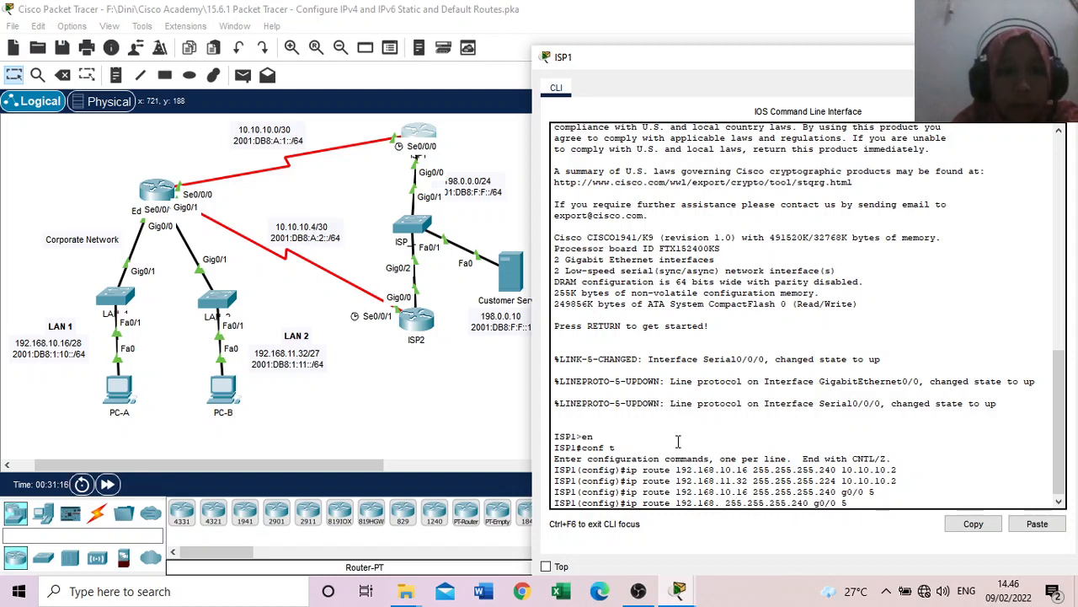
{"action": "type", "text": "11.32"}
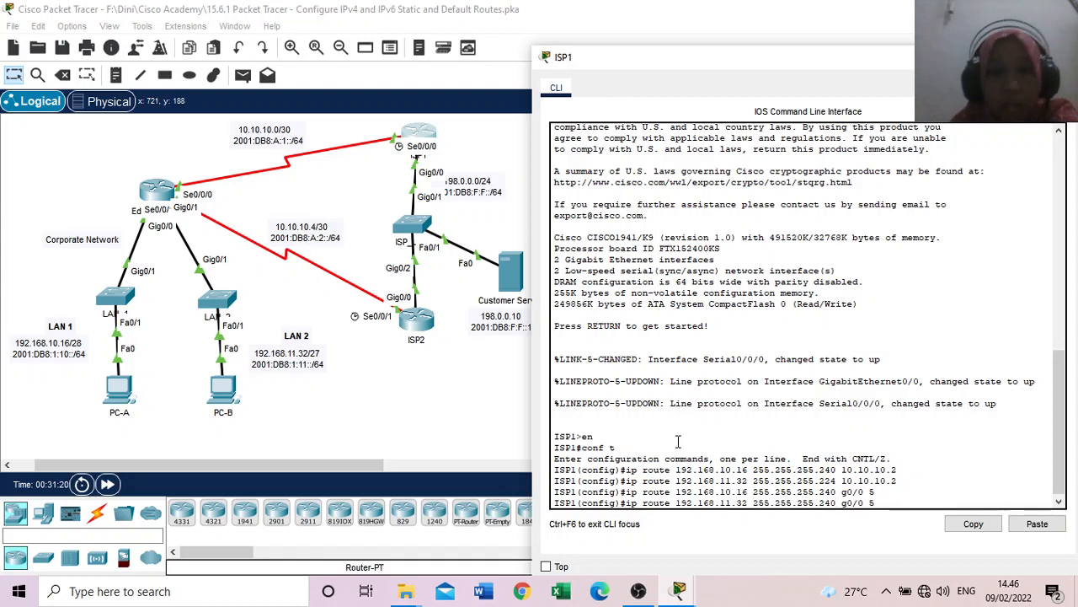
Step: Set the recalled command's subnet mask to 255.255.255.224 and run it as the LAN 2 floating static route via g0/0 with distance 5
{"action": "key", "text": "BackSpace"}
{"action": "key", "text": "BackSpace"}
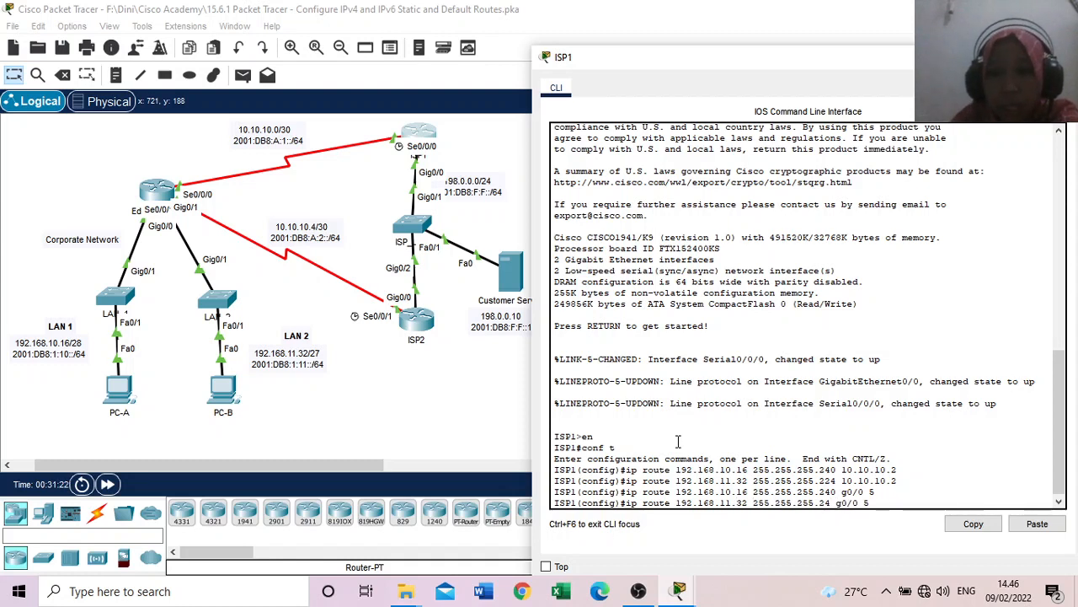
{"action": "type", "text": "24"}
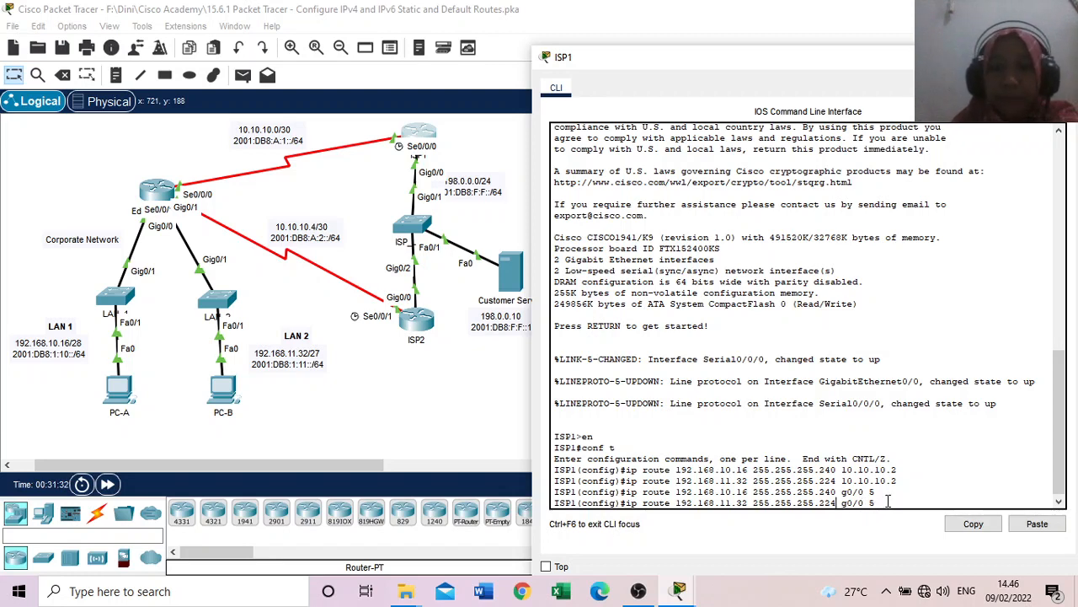
{"action": "key", "text": "Return"}
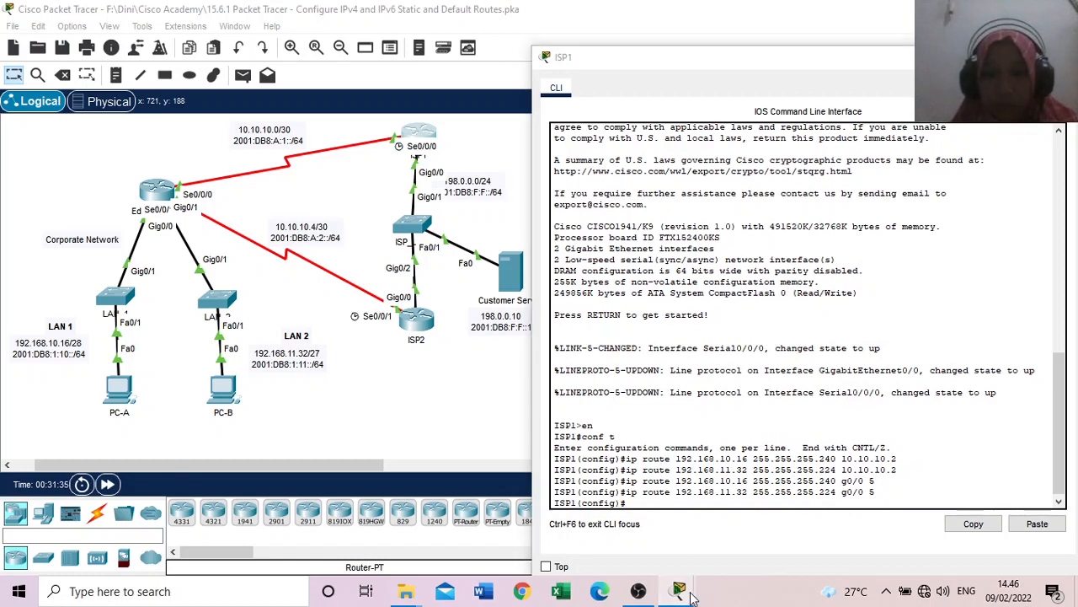
Step: Read the Part 4 Step 1 instructions and start an ipv6 route command on ISP1 for the LAN 1 network
{"action": "mouse_move", "coordinate": [681, 590]}
{"action": "left_click", "coordinate": [720, 518]}
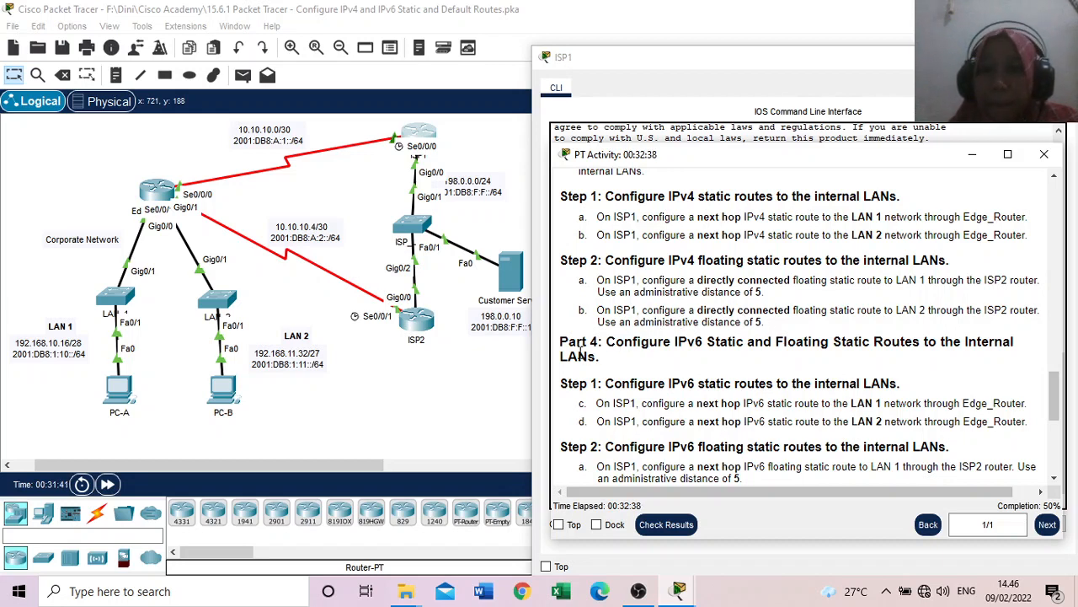
{"action": "scroll", "coordinate": [600, 408], "scroll_direction": "down", "scroll_amount": 2}
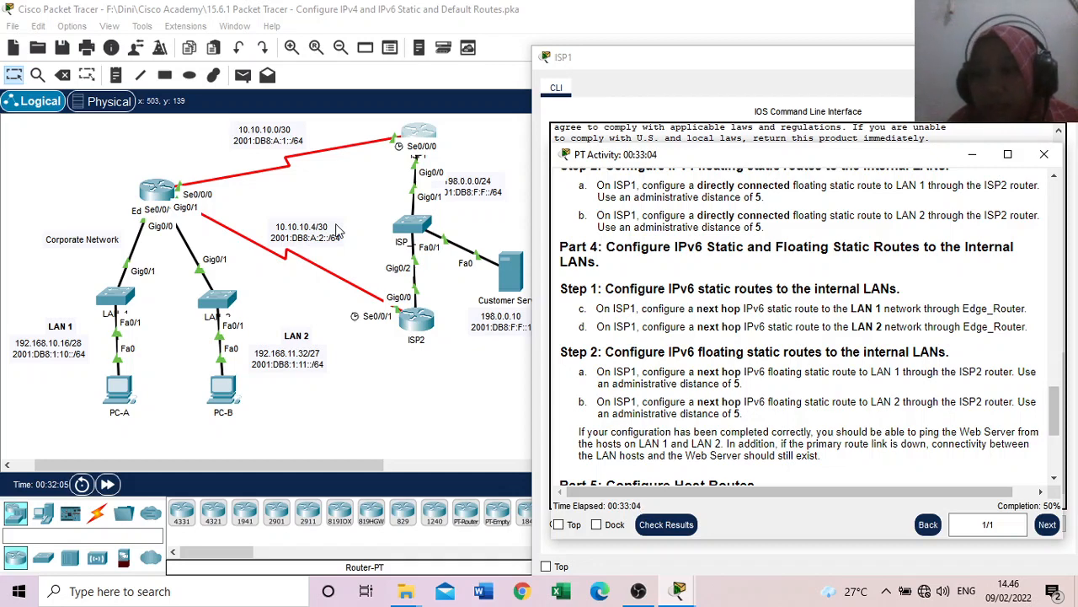
{"action": "left_click", "coordinate": [696, 64]}
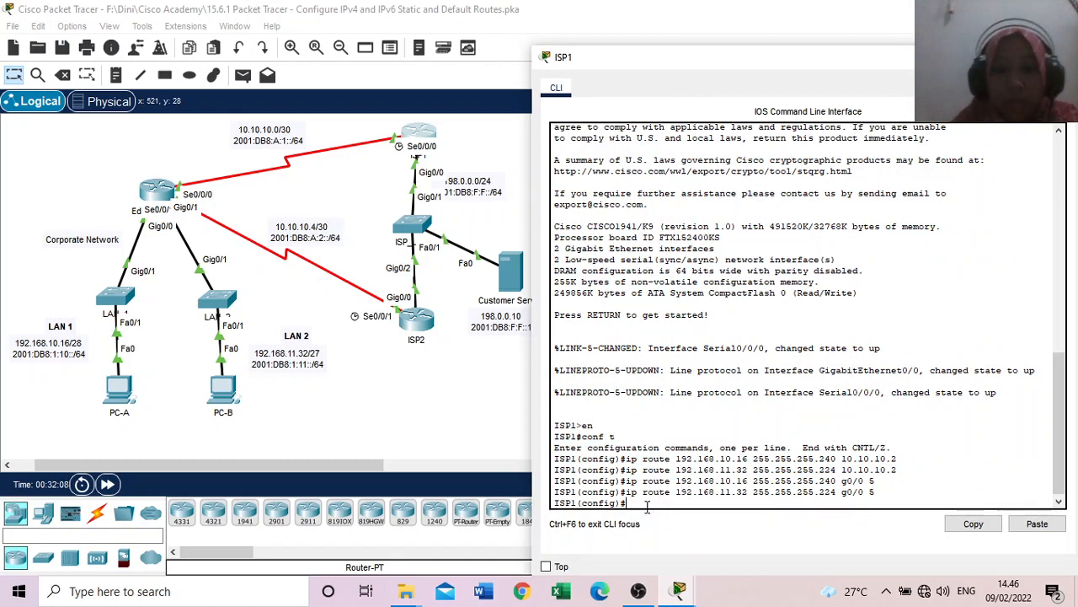
{"action": "type", "text": "ipv6"}
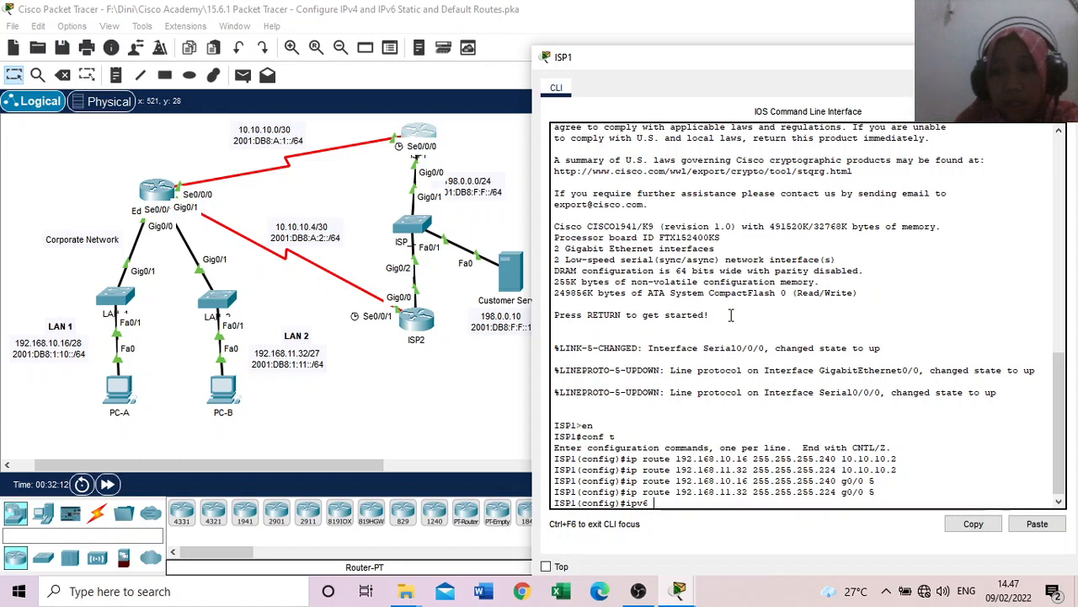
{"action": "type", "text": " rou"}
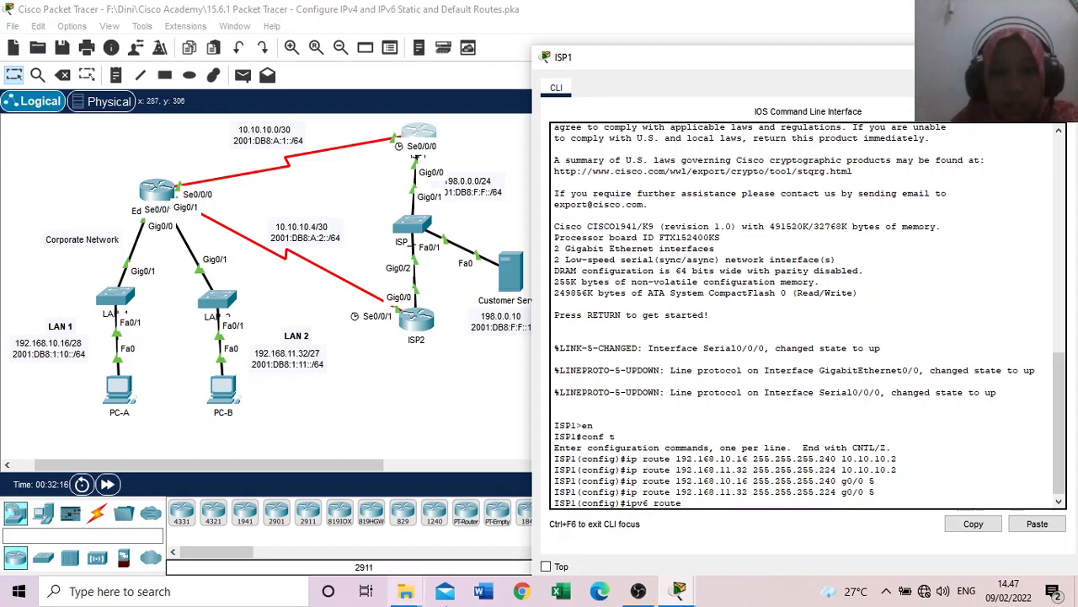
{"action": "type", "text": "te"}
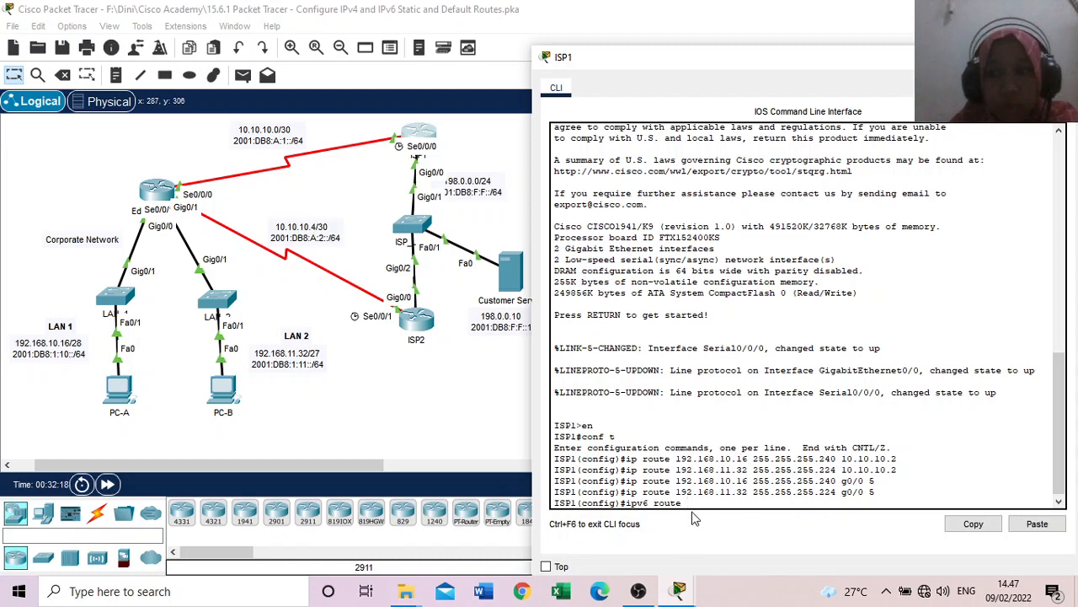
Step: Copy LAN 1's IPv6 prefix 2001:DB8:1:10::/64 from its topology label and paste it into ISP1's ipv6 route command
{"action": "left_click", "coordinate": [57, 362]}
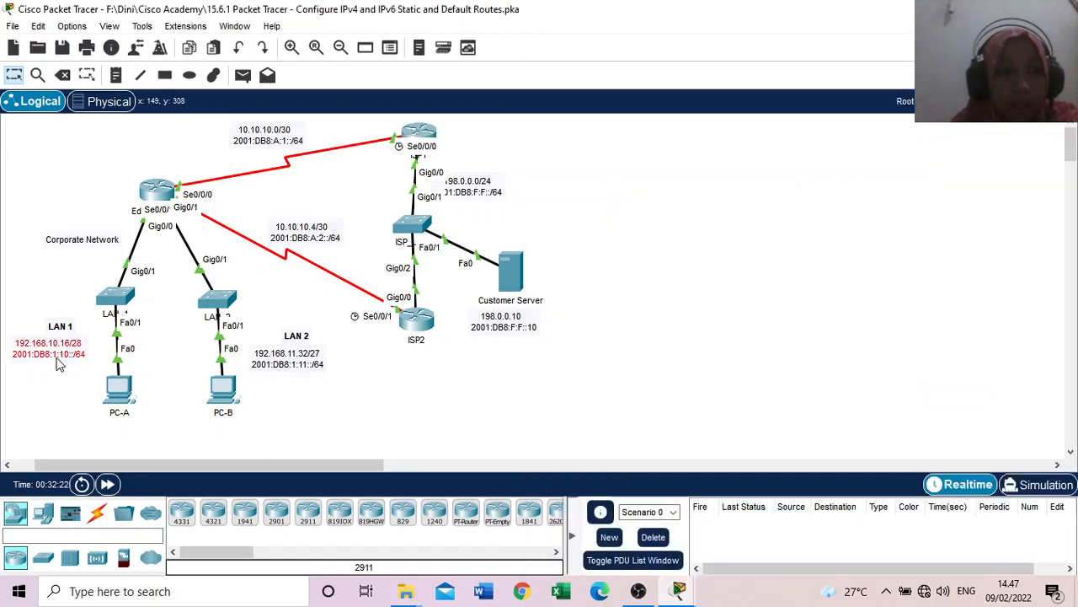
{"action": "left_click", "coordinate": [54, 356]}
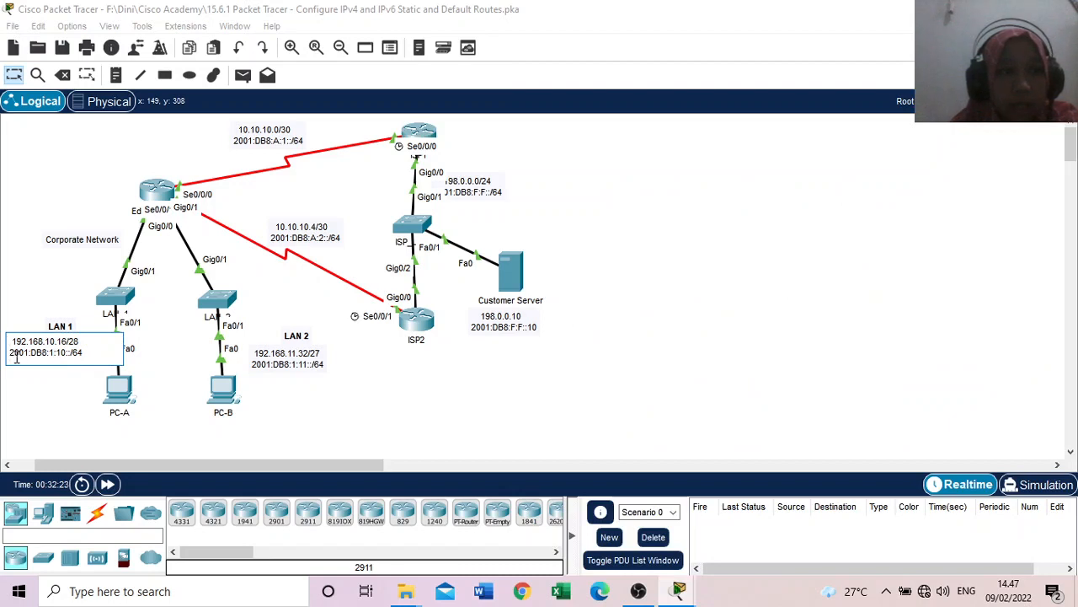
{"action": "left_click_drag", "start_coordinate": [11, 354], "coordinate": [88, 359]}
{"action": "key", "text": "ctrl+c"}
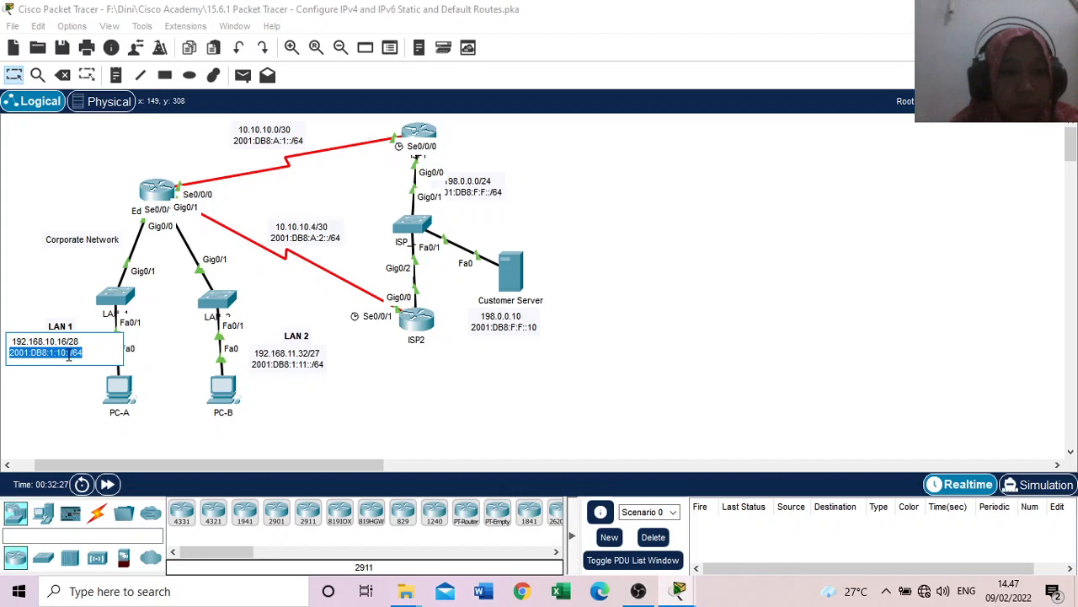
{"action": "left_click", "coordinate": [689, 593]}
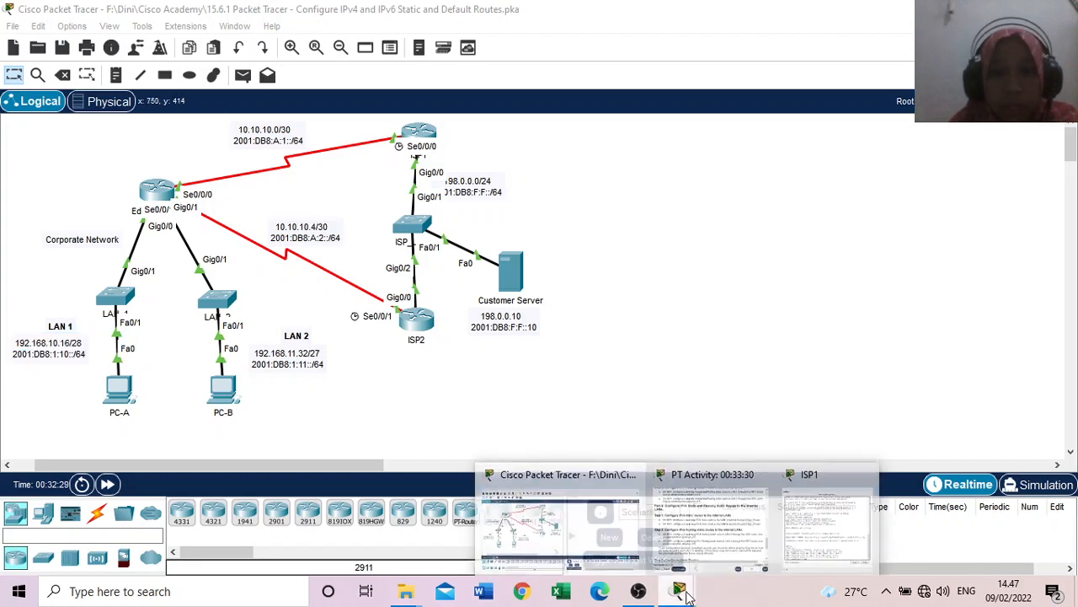
{"action": "left_click", "coordinate": [822, 524]}
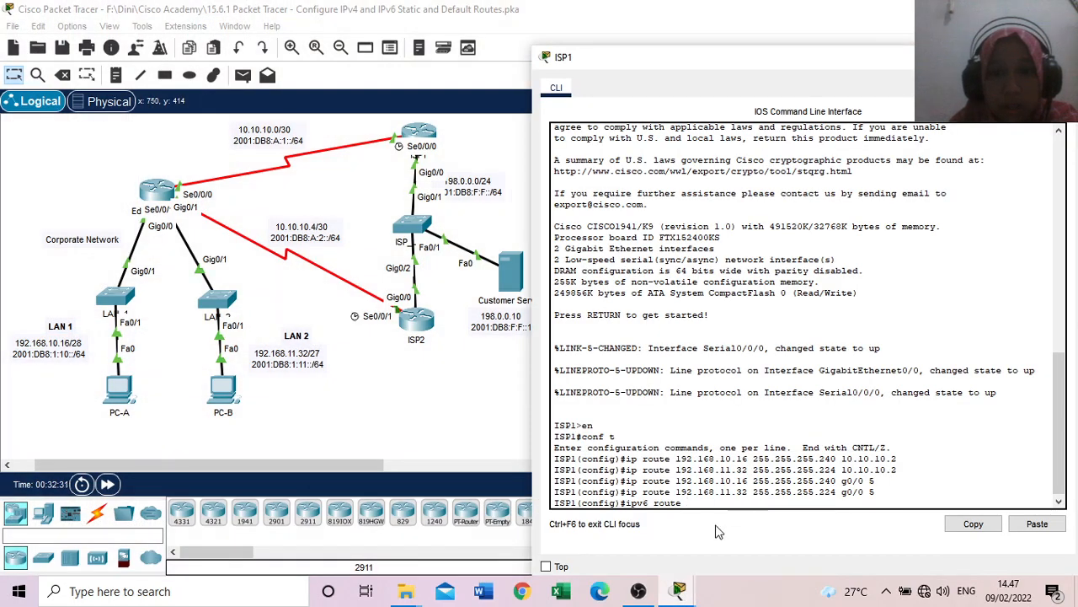
{"action": "right_click", "coordinate": [693, 503]}
{"action": "left_click", "coordinate": [729, 533]}
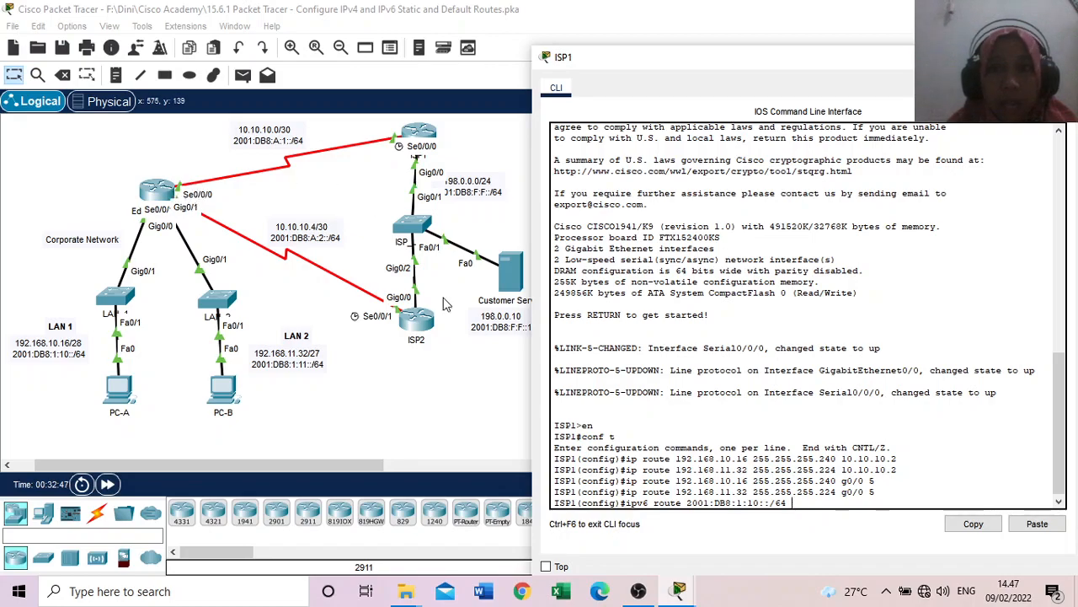
Step: Copy Edge_Router's S0/0/0 IPv6 address 2001:db8:a:1::2, without the prefix length, from the activity's addressing table
{"action": "mouse_move", "coordinate": [679, 590]}
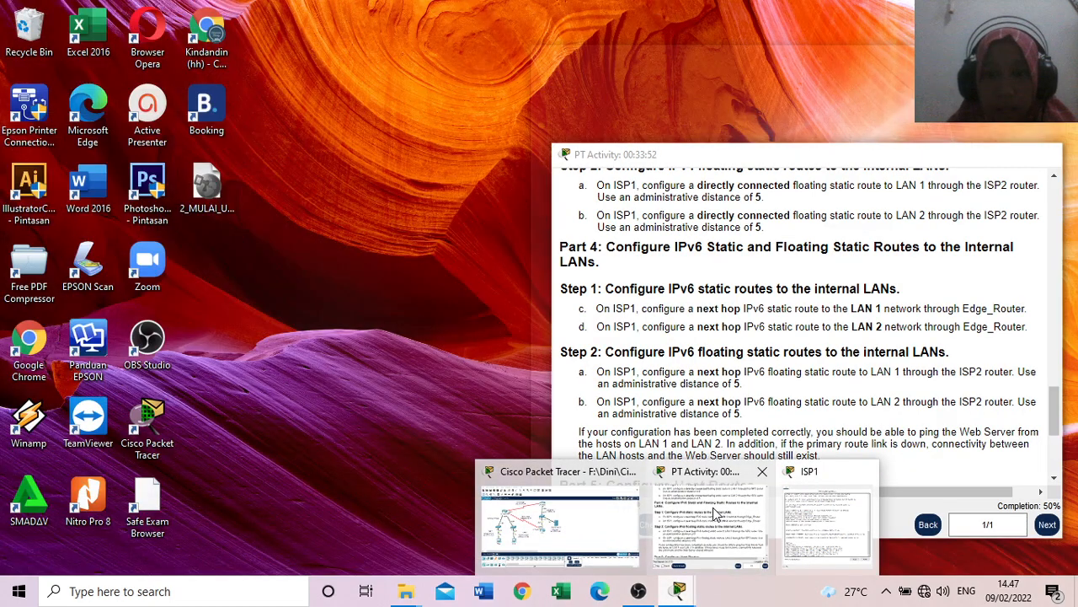
{"action": "left_click", "coordinate": [715, 513]}
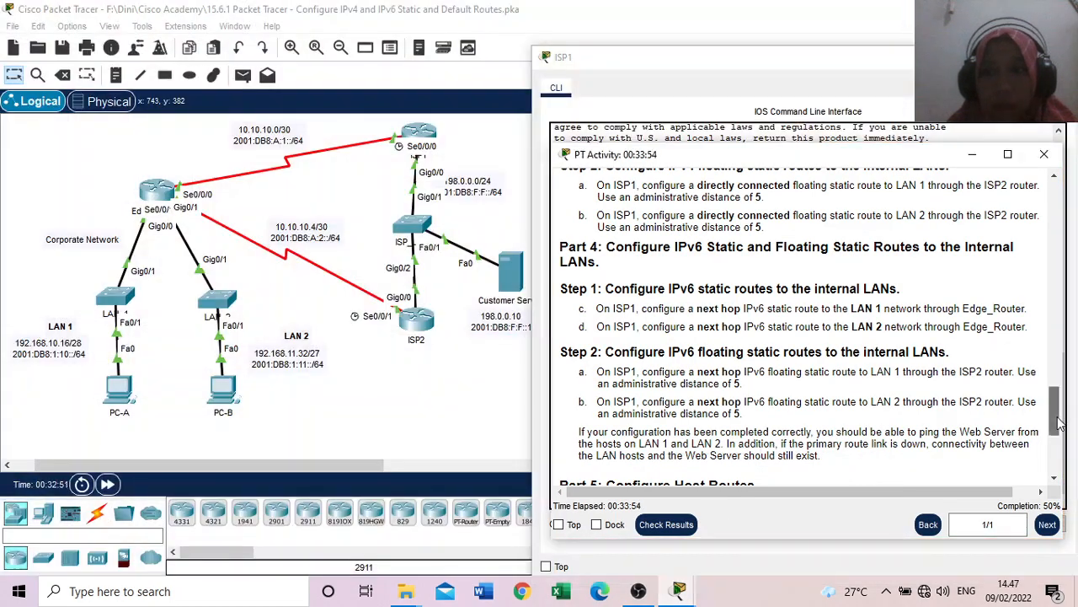
{"action": "left_click_drag", "start_coordinate": [1060, 425], "coordinate": [1055, 203]}
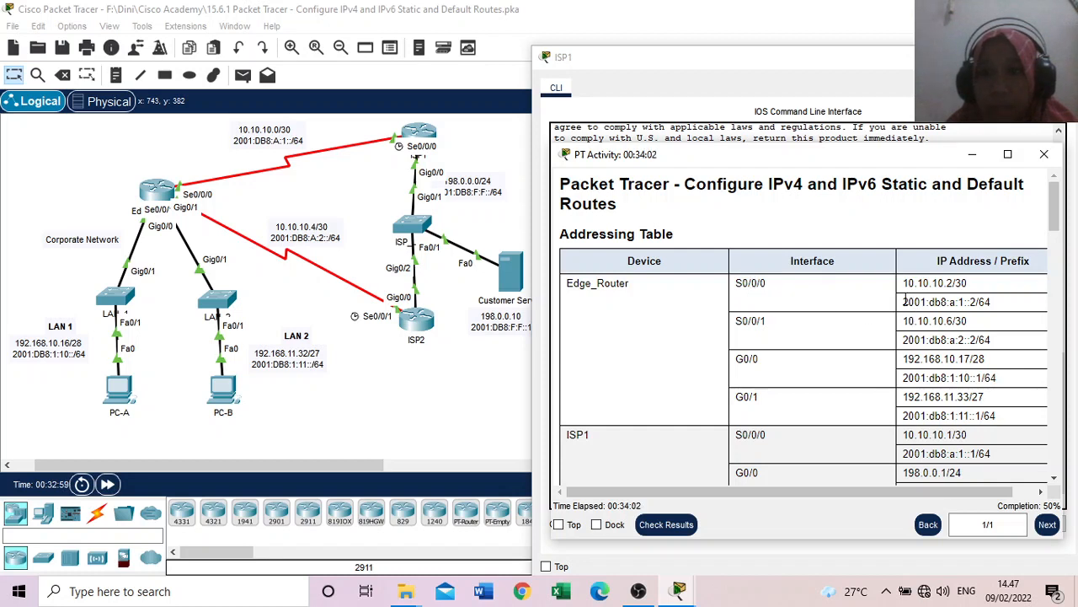
{"action": "left_click_drag", "start_coordinate": [905, 300], "coordinate": [969, 305]}
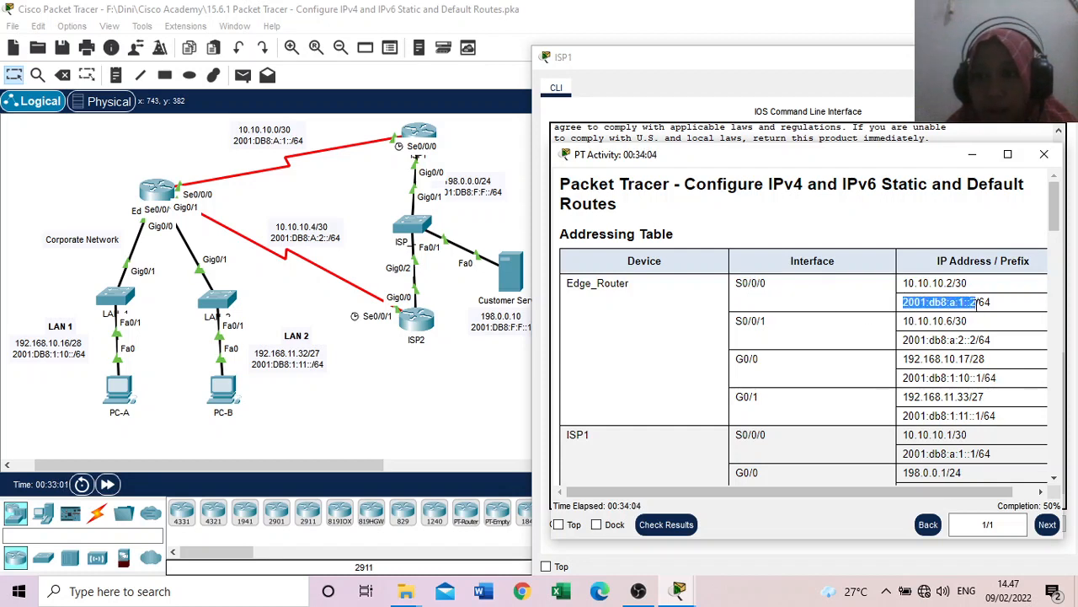
{"action": "right_click", "coordinate": [971, 305]}
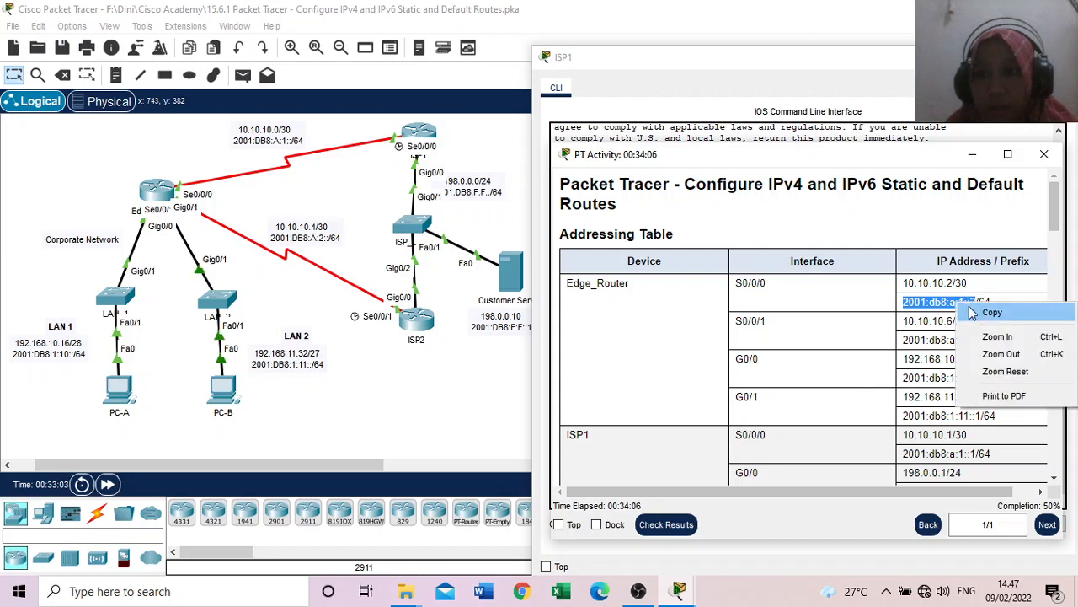
{"action": "left_click", "coordinate": [975, 310]}
Step: Paste 2001:db8:a:1::2 as the next hop of ISP1's ipv6 route command for 2001:DB8:1:10::/64 and run it
{"action": "left_click", "coordinate": [705, 61]}
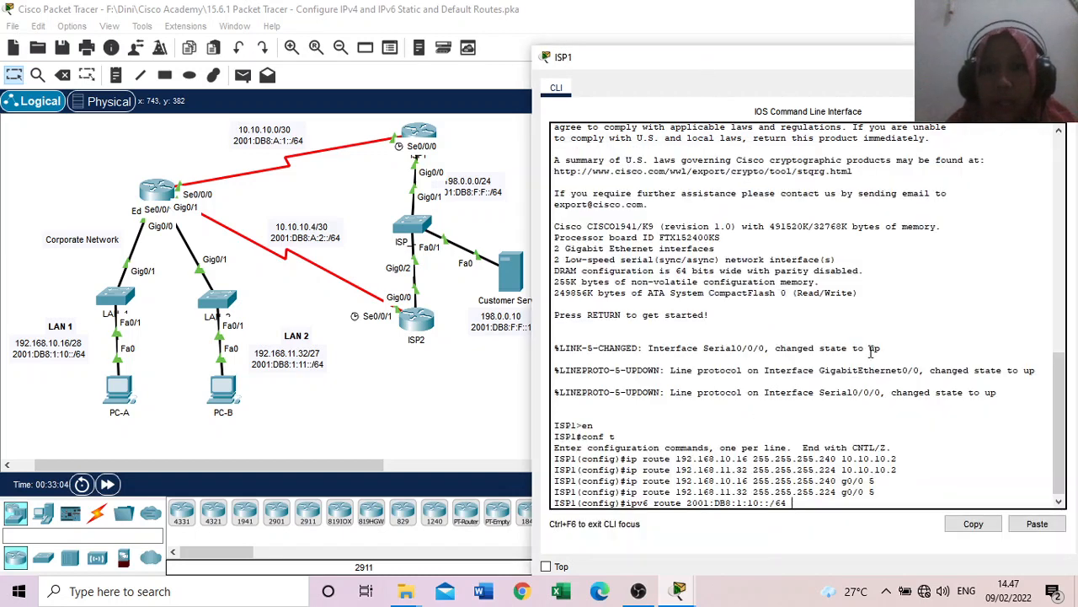
{"action": "right_click", "coordinate": [789, 505]}
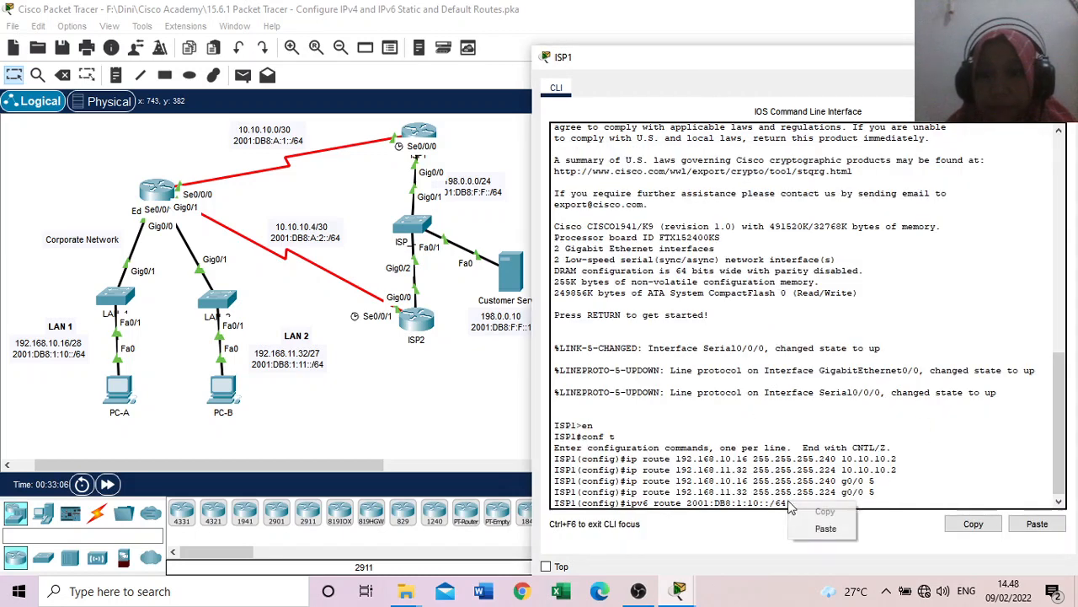
{"action": "left_click", "coordinate": [826, 527]}
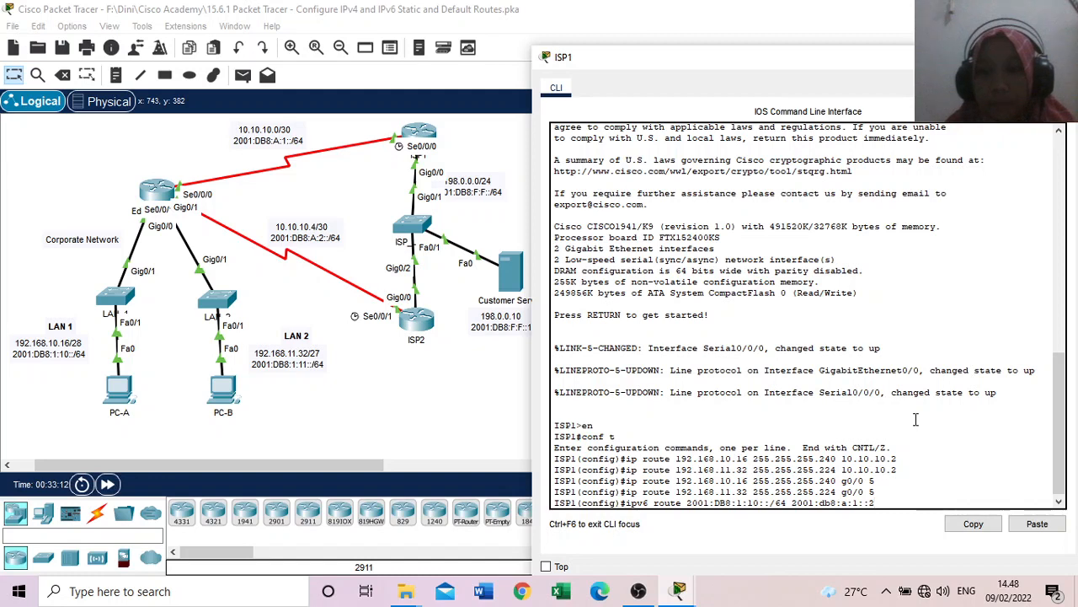
{"action": "key", "text": "Return"}
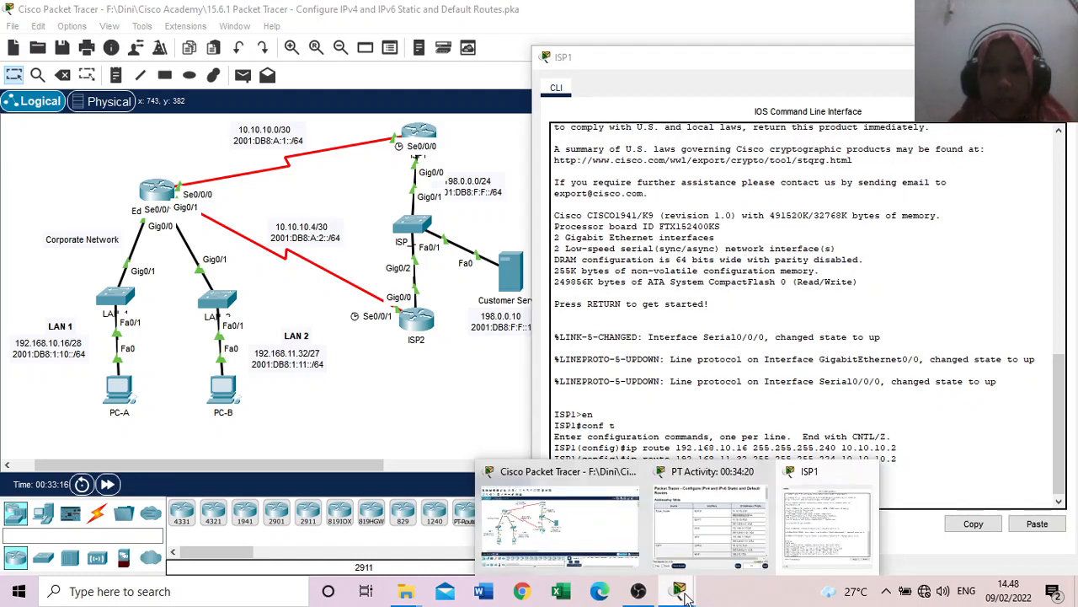
Step: Check the Part 4 Step 1 instruction for LAN 2 and recall the LAN 1 ipv6 route command on ISP1
{"action": "mouse_move", "coordinate": [684, 592]}
{"action": "left_click", "coordinate": [698, 556]}
{"action": "left_click_drag", "start_coordinate": [1056, 230], "coordinate": [1068, 438]}
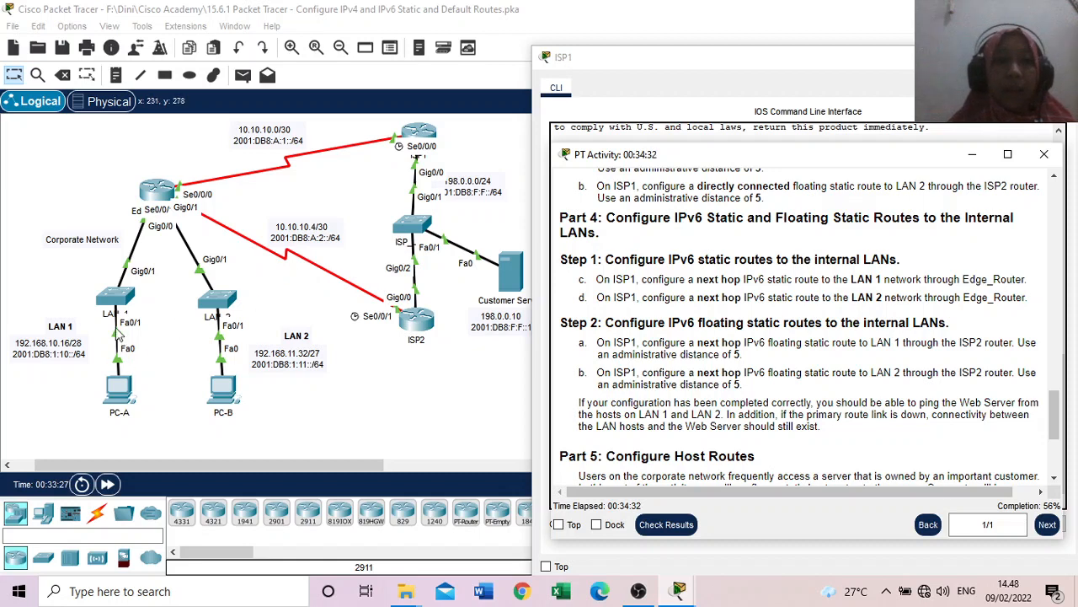
{"action": "left_click", "coordinate": [683, 62]}
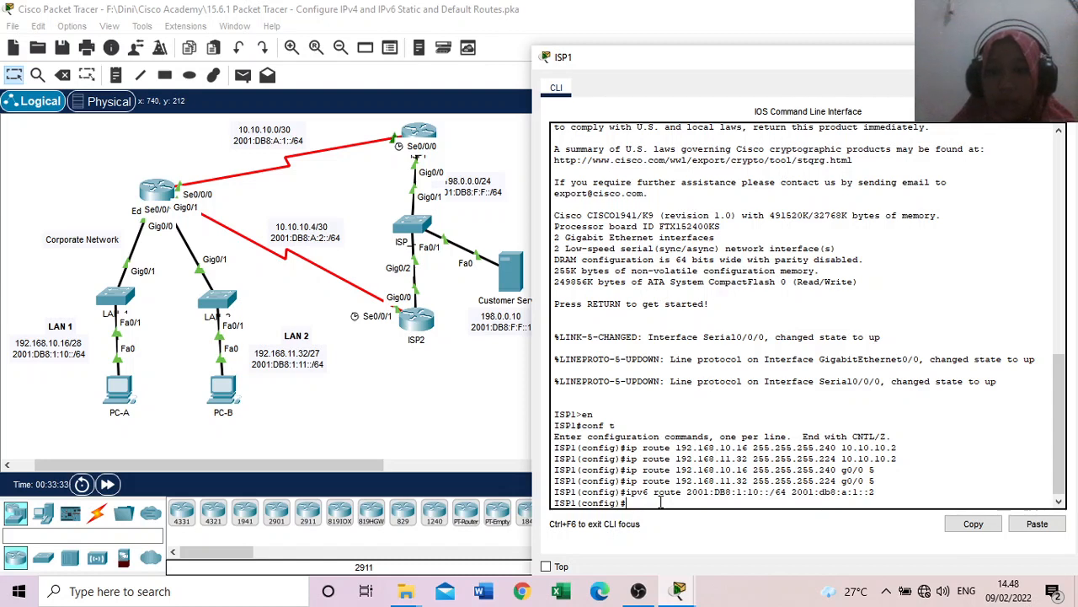
{"action": "key", "text": "Up"}
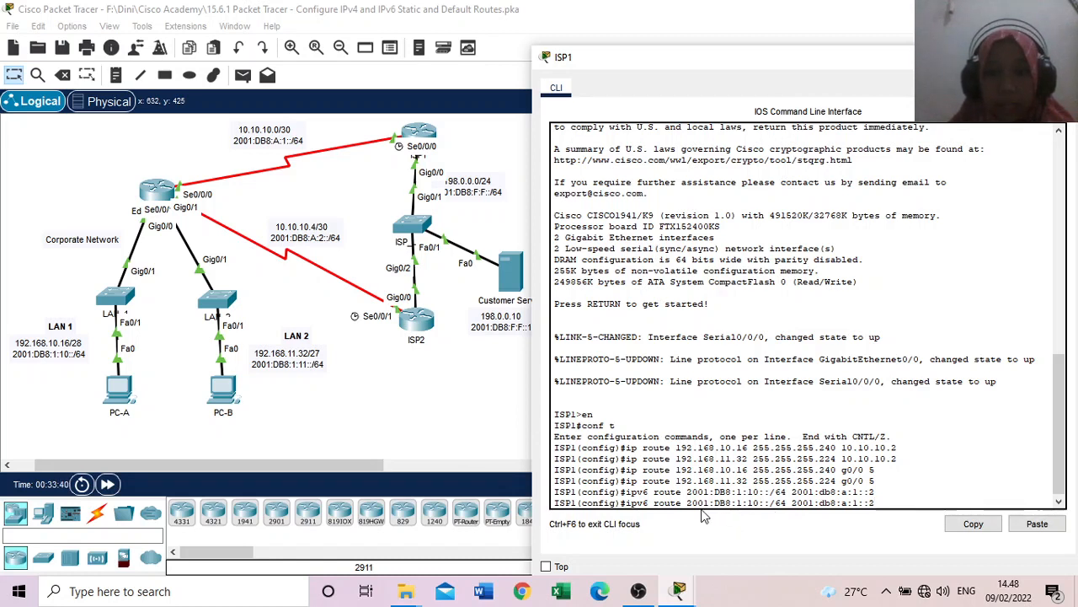
Step: Copy LAN 2's IPv6 prefix 2001:DB8:1:11::/64 from its topology label and return to ISP1's command line
{"action": "left_click", "coordinate": [299, 362]}
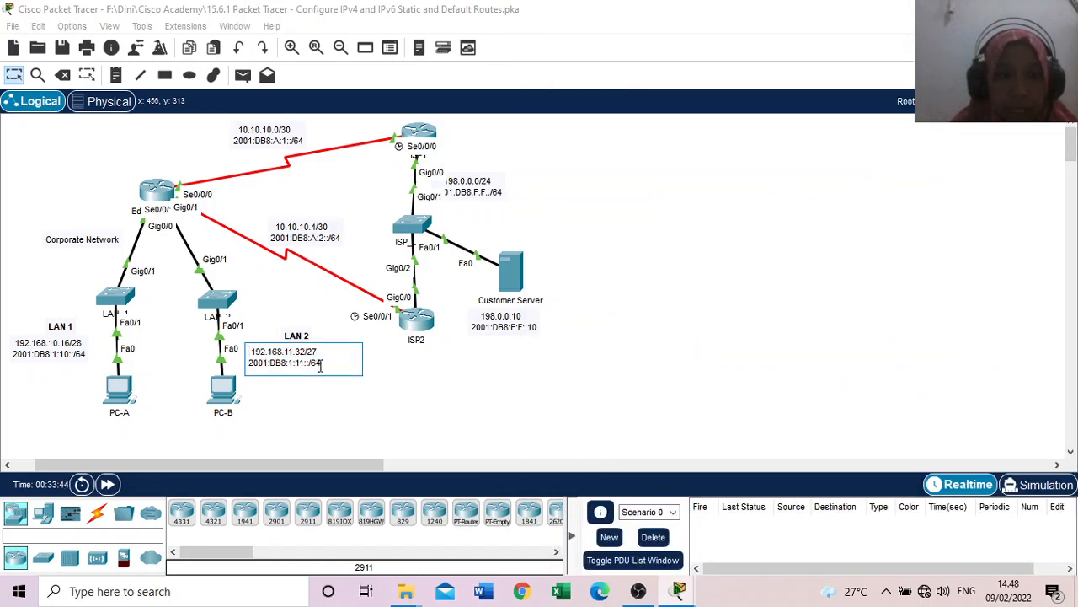
{"action": "left_click_drag", "start_coordinate": [319, 364], "coordinate": [249, 366]}
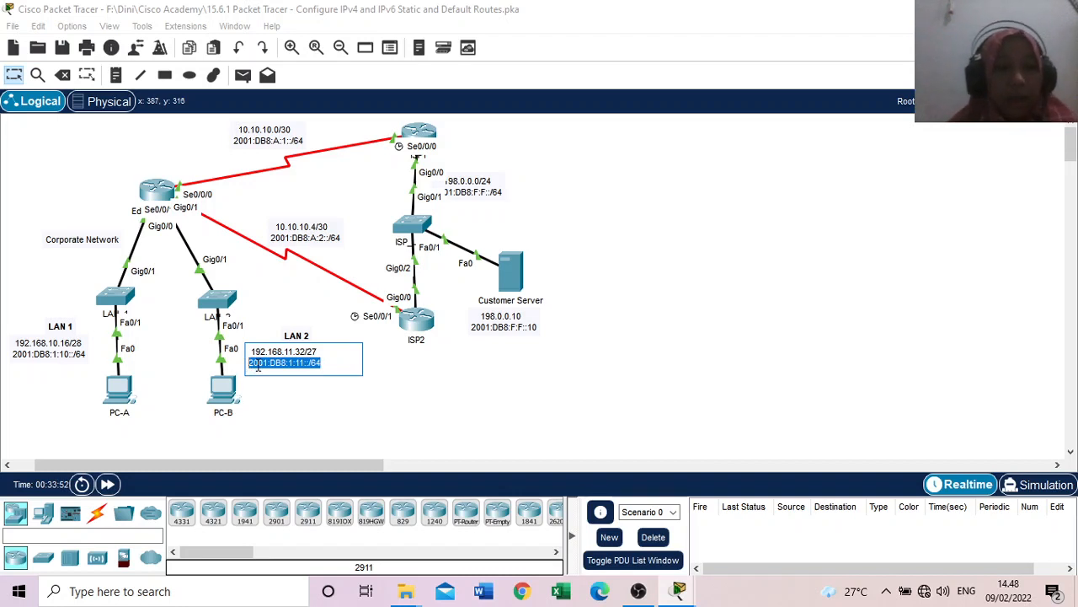
{"action": "left_click", "coordinate": [678, 591]}
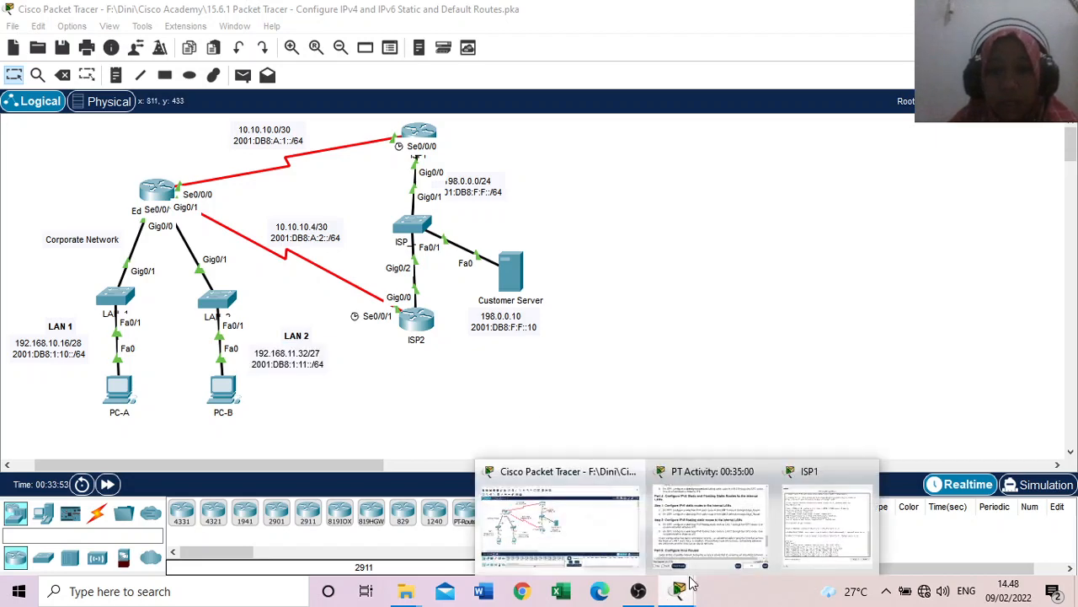
{"action": "left_click", "coordinate": [843, 524]}
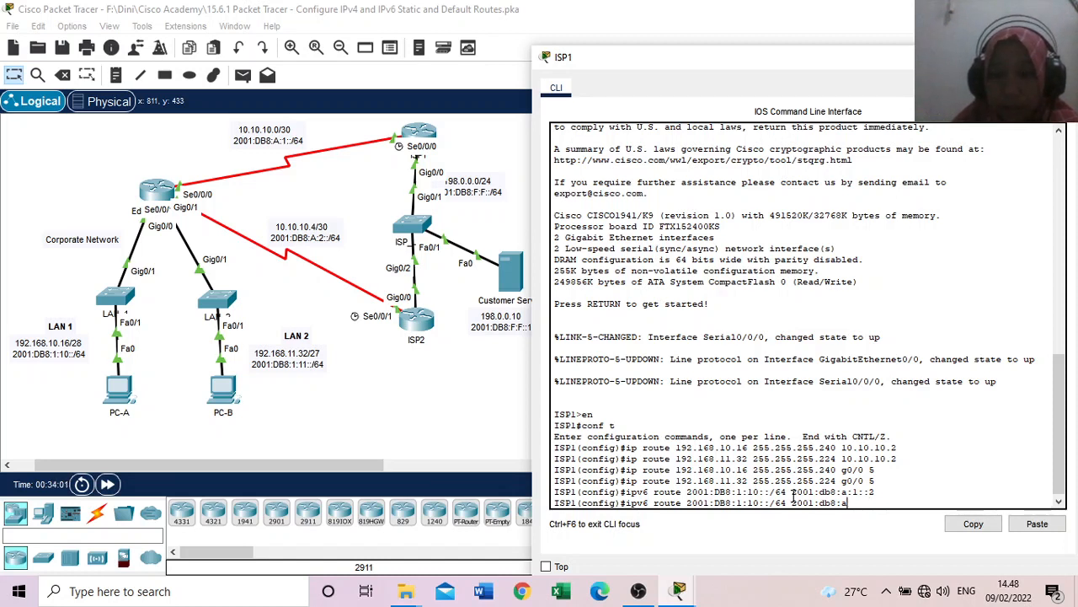
Step: Replace the recalled command's LAN 1 prefix with 2001:DB8:1:11::/64, keep next hop 2001:db8:a:1::2, and run the LAN 2 static route
{"action": "type", "text": ":1::2"}
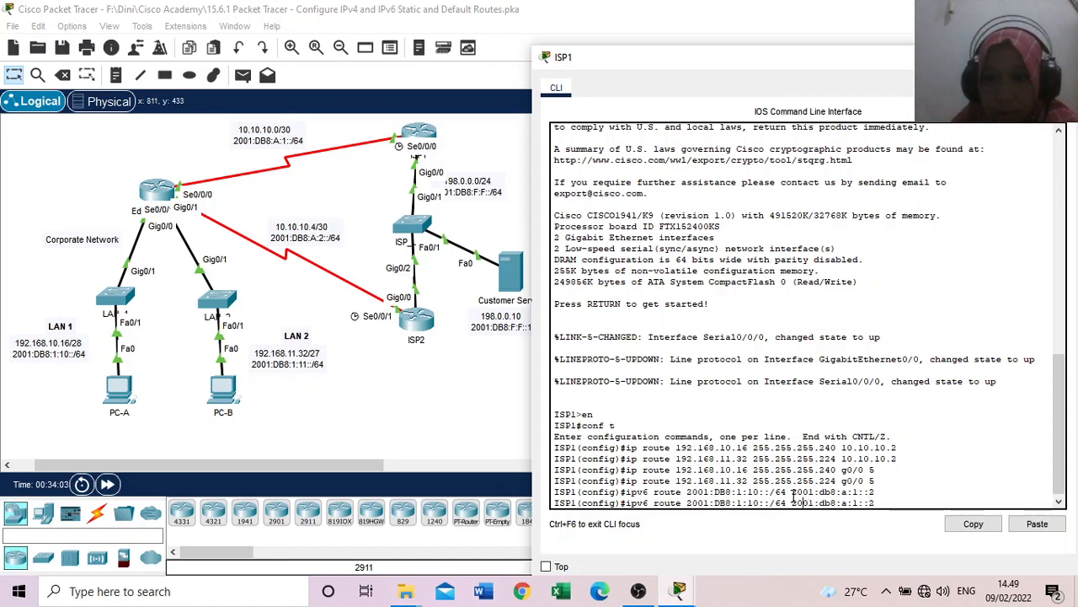
{"action": "key", "text": "BackSpace"}
{"action": "key", "text": "BackSpace"}
{"action": "key", "text": "BackSpace"}
{"action": "key", "text": "BackSpace"}
{"action": "key", "text": "BackSpace"}
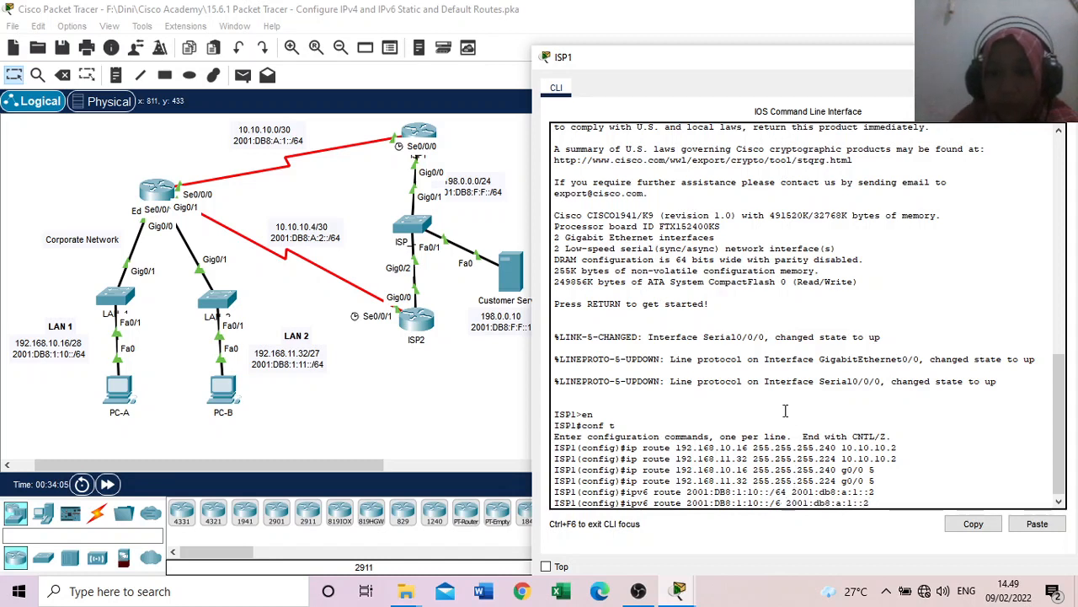
{"action": "key", "text": "BackSpace"}
{"action": "key", "text": "BackSpace"}
{"action": "key", "text": "BackSpace"}
{"action": "key", "text": "BackSpace"}
{"action": "key", "text": "BackSpace"}
{"action": "key", "text": "BackSpace"}
{"action": "key", "text": "BackSpace"}
{"action": "key", "text": "BackSpace"}
{"action": "key", "text": "BackSpace"}
{"action": "key", "text": "BackSpace"}
{"action": "key", "text": "BackSpace"}
{"action": "key", "text": "BackSpace"}
{"action": "key", "text": "BackSpace"}
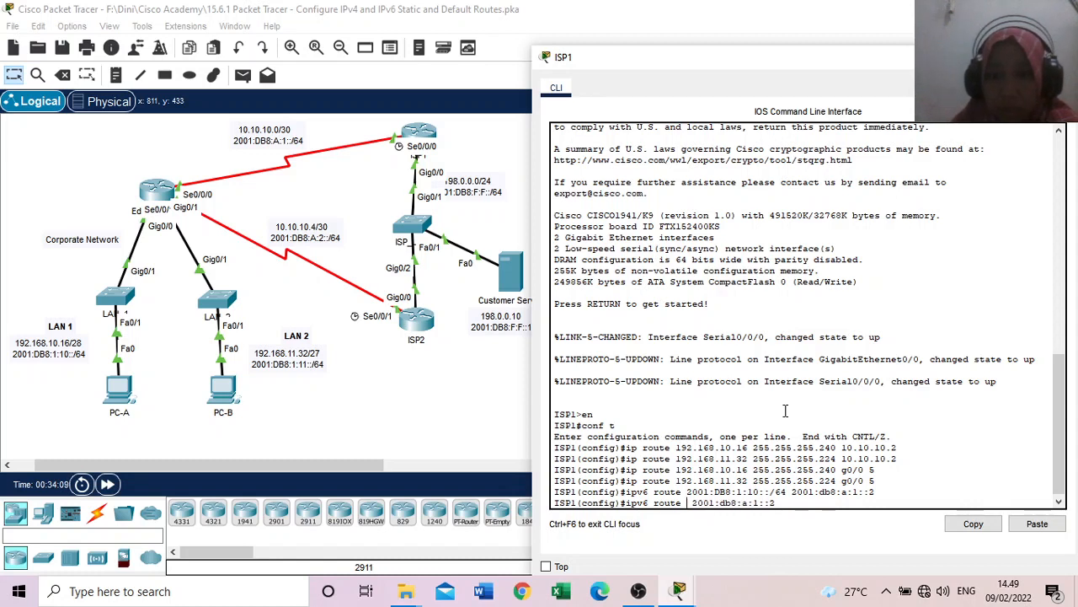
{"action": "left_click", "coordinate": [1036, 523]}
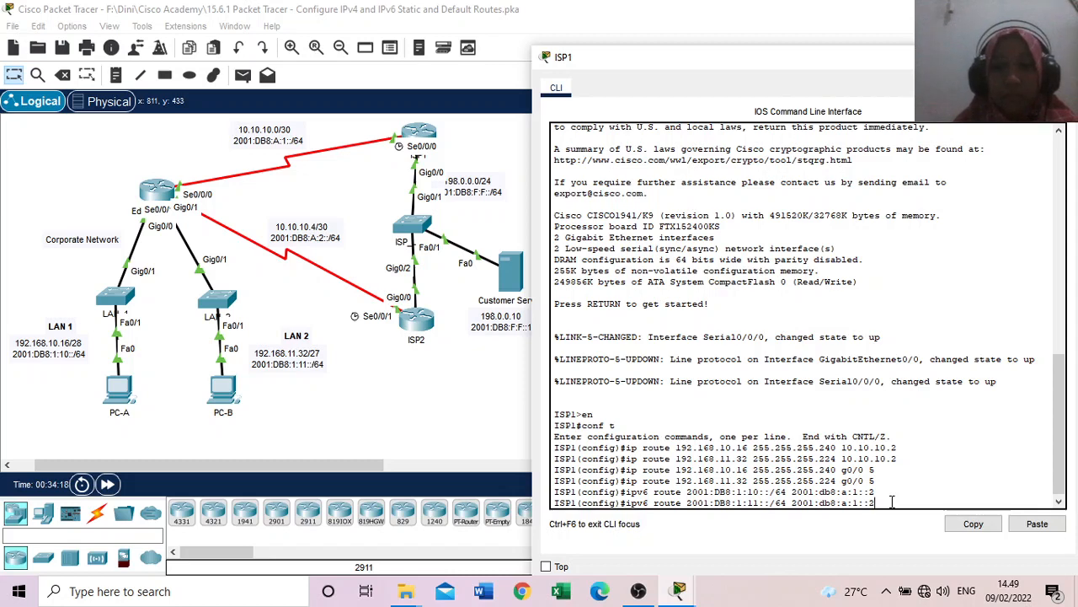
{"action": "key", "text": "Return"}
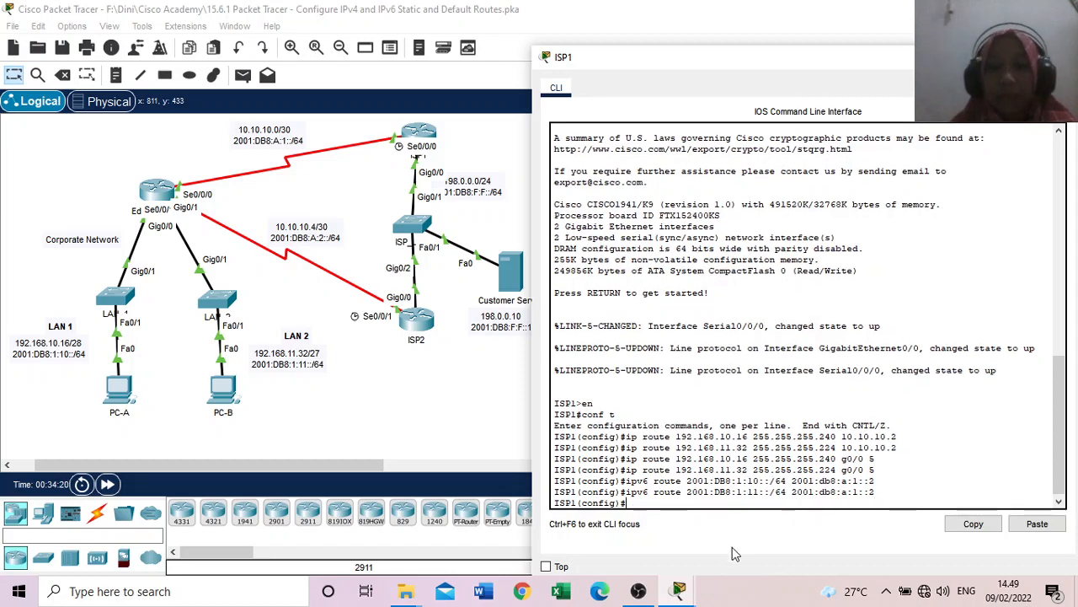
Step: Read the Part 4 Step 2 instructions for the IPv6 floating static routes and return to ISP1's command line
{"action": "mouse_move", "coordinate": [680, 593]}
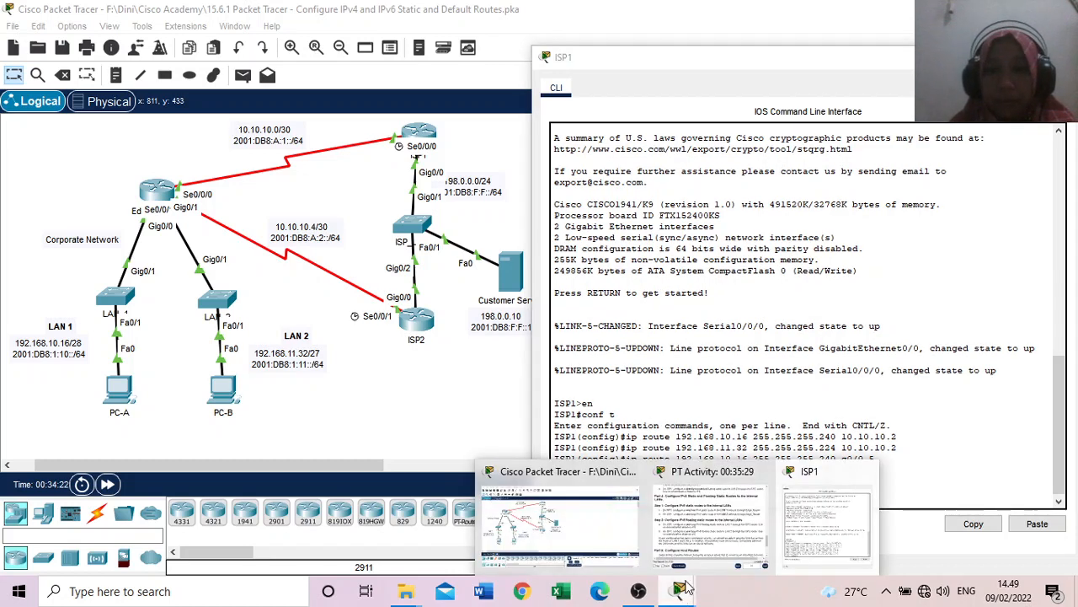
{"action": "left_click", "coordinate": [708, 531]}
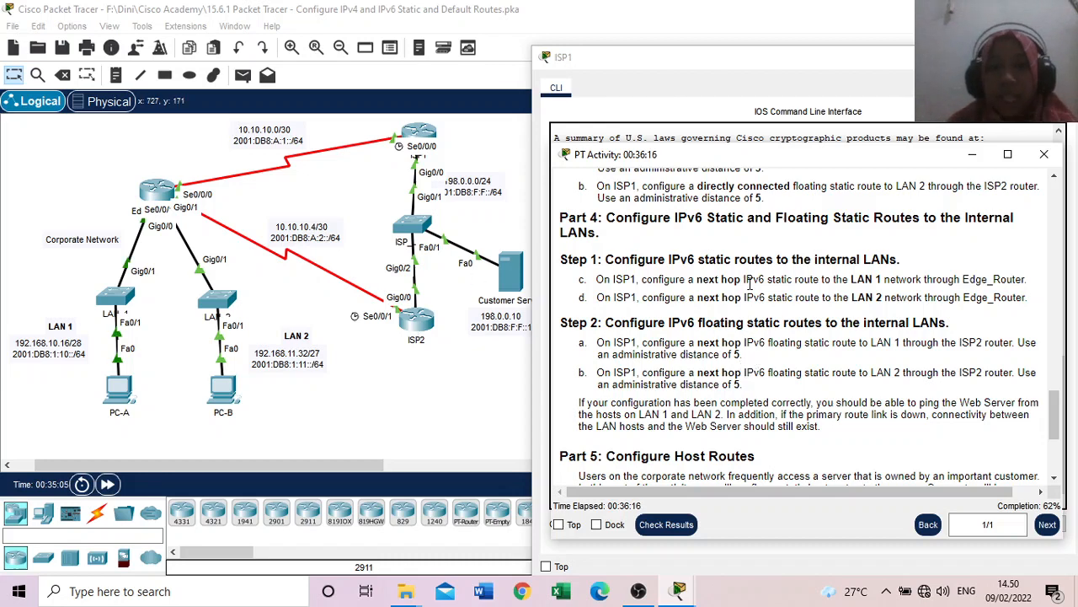
{"action": "left_click", "coordinate": [688, 76]}
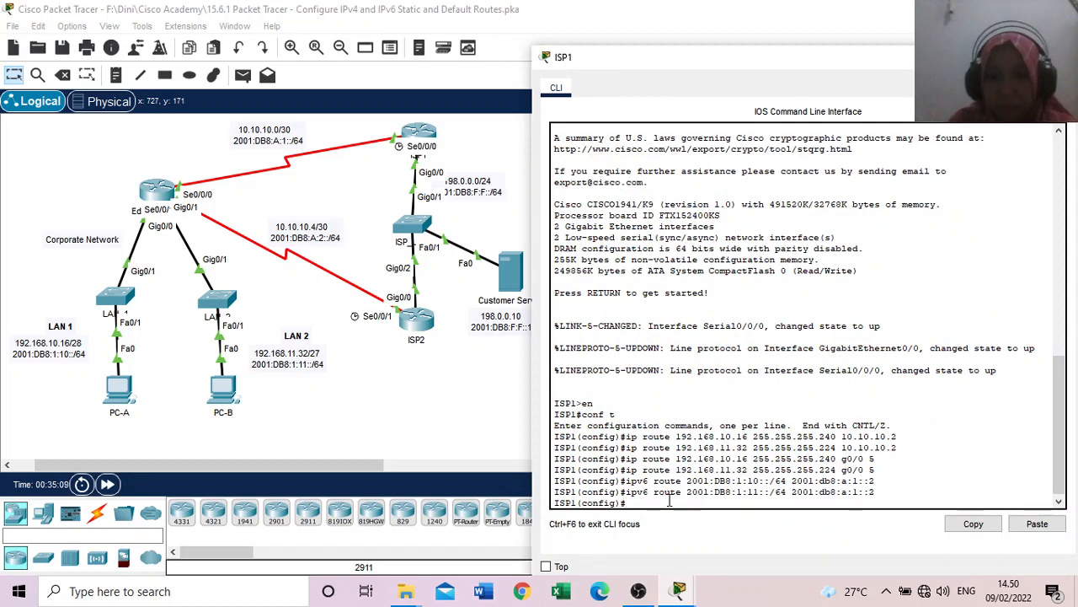
{"action": "left_click", "coordinate": [679, 594]}
{"action": "left_click", "coordinate": [718, 486]}
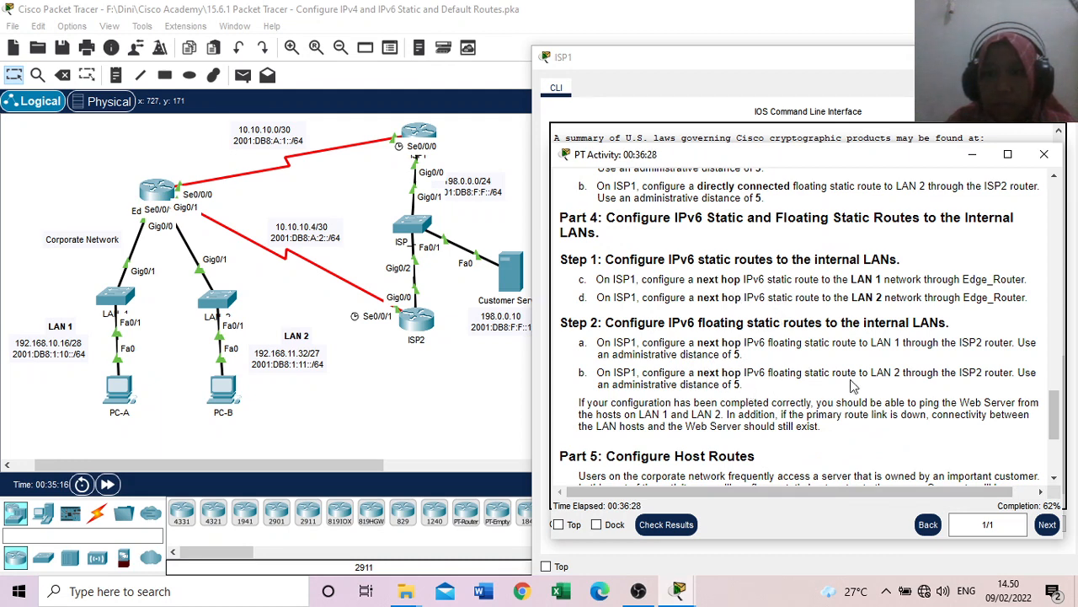
{"action": "left_click", "coordinate": [703, 64]}
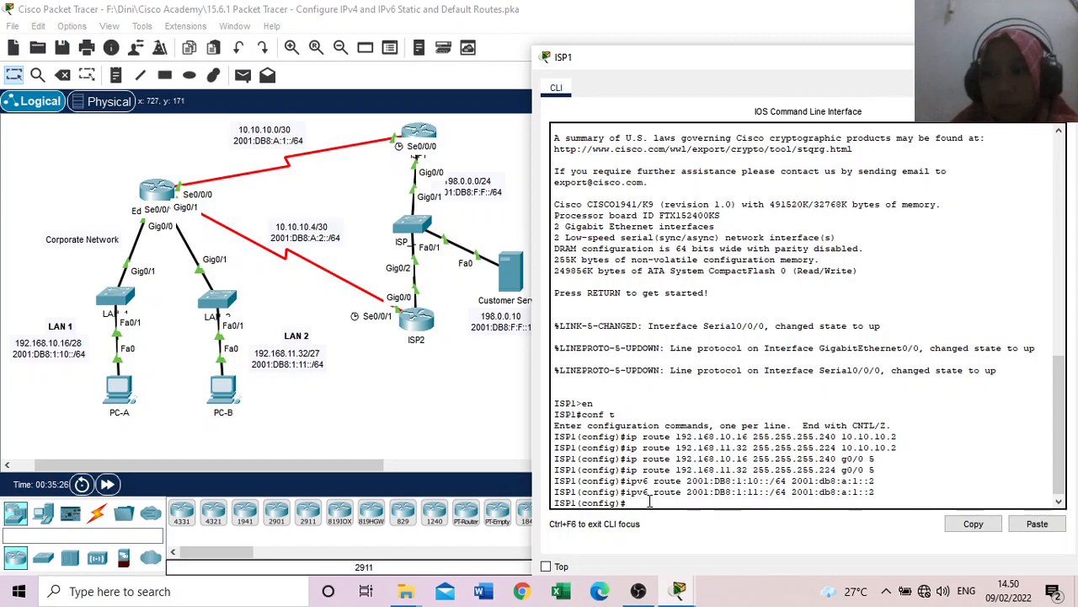
{"action": "type", "text": "i"}
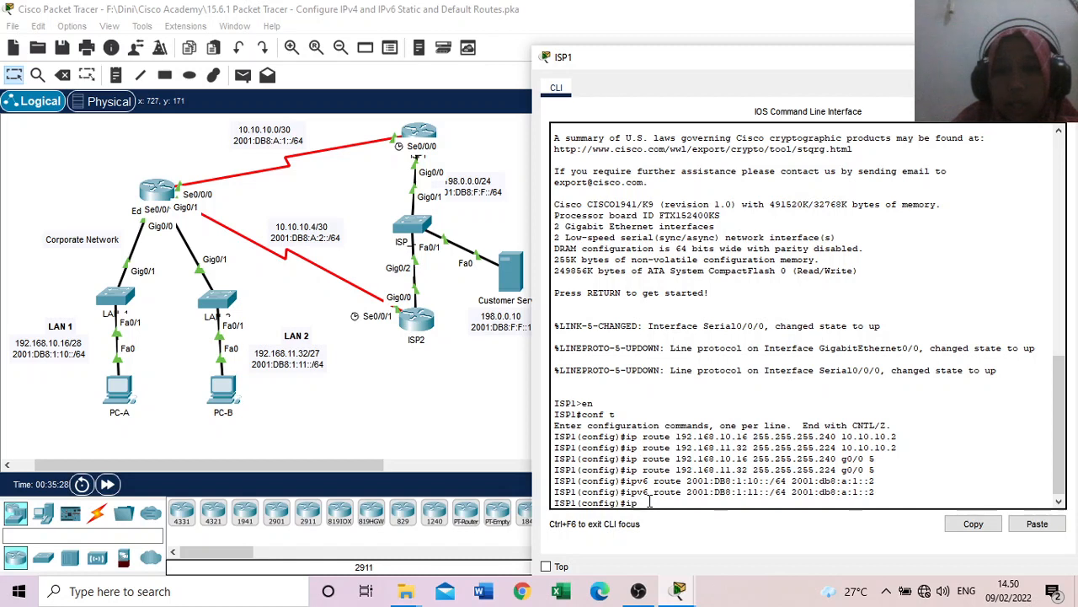
{"action": "type", "text": "pv6"}
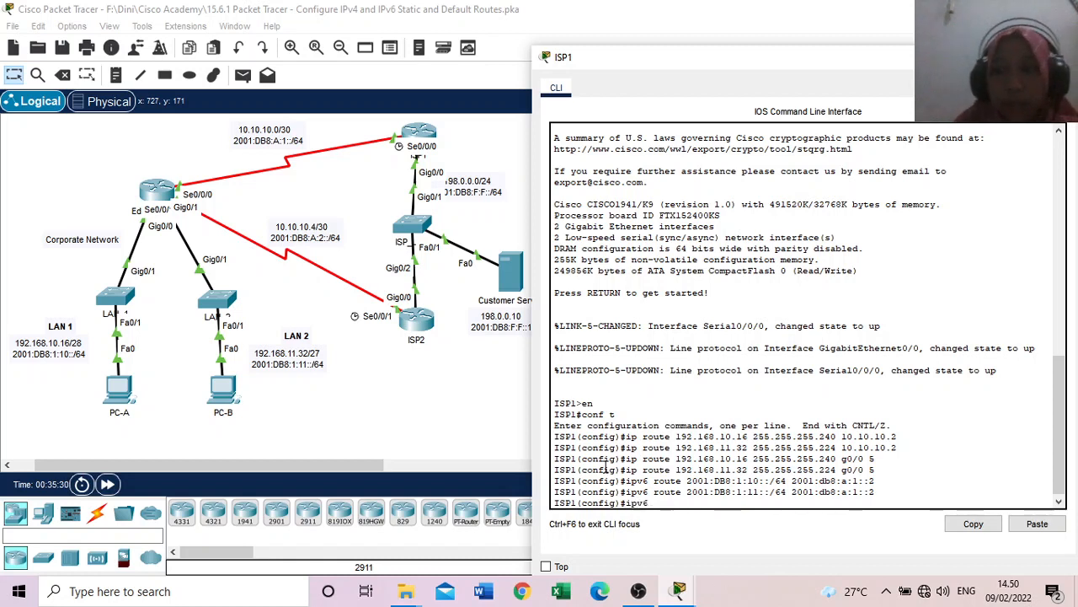
{"action": "type", "text": " route"}
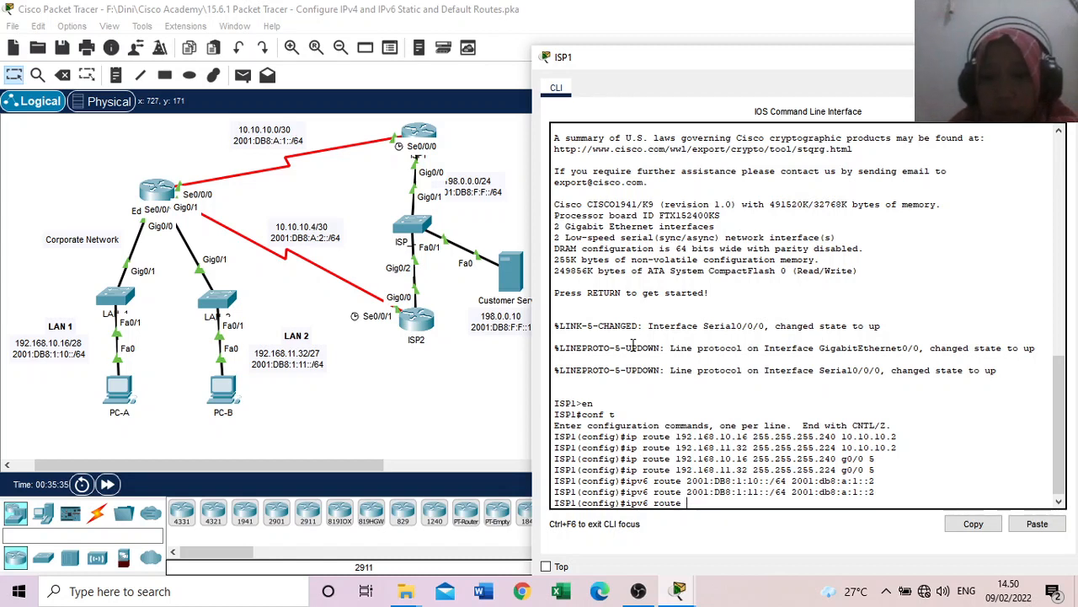
Step: Recall ISP1's ipv6 route command for LAN 1, 2001:DB8:1:10::/64, and delete its next-hop address
{"action": "key", "text": "Up"}
{"action": "key", "text": "Up"}
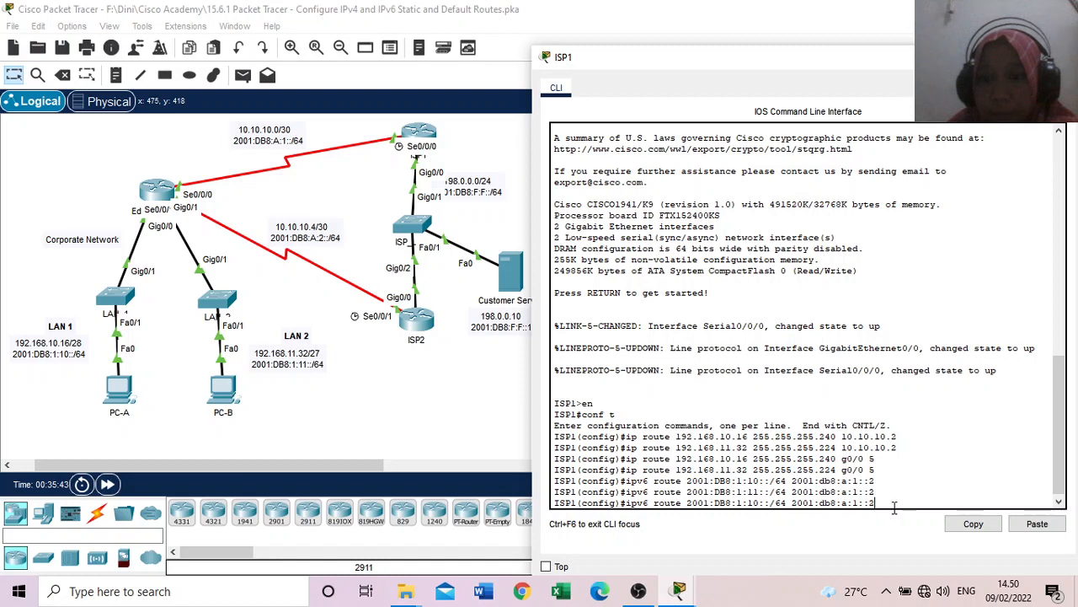
{"action": "key", "text": "BackSpace"}
{"action": "key", "text": "BackSpace"}
{"action": "key", "text": "BackSpace"}
{"action": "key", "text": "BackSpace"}
{"action": "key", "text": "BackSpace"}
{"action": "key", "text": "BackSpace"}
{"action": "key", "text": "BackSpace"}
{"action": "key", "text": "BackSpace"}
{"action": "key", "text": "BackSpace"}
{"action": "key", "text": "BackSpace"}
{"action": "key", "text": "BackSpace"}
{"action": "key", "text": "BackSpace"}
{"action": "key", "text": "BackSpace"}
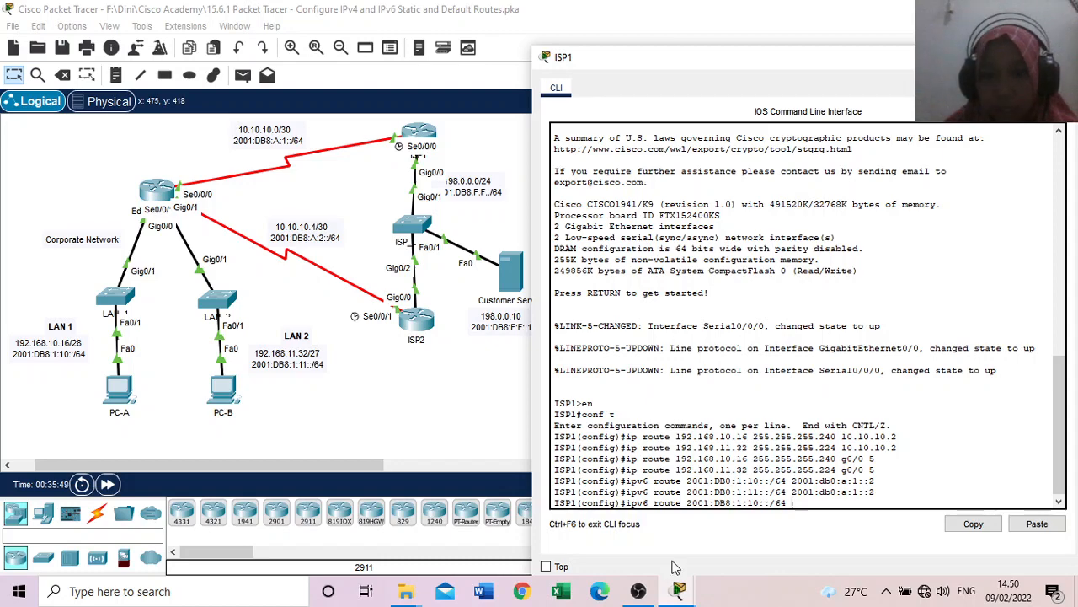
Step: Copy ISP2's G0/0 IPv6 address 2001:db8:f:f::2, without the prefix length, from the activity's addressing table
{"action": "mouse_move", "coordinate": [679, 591]}
{"action": "left_click", "coordinate": [723, 516]}
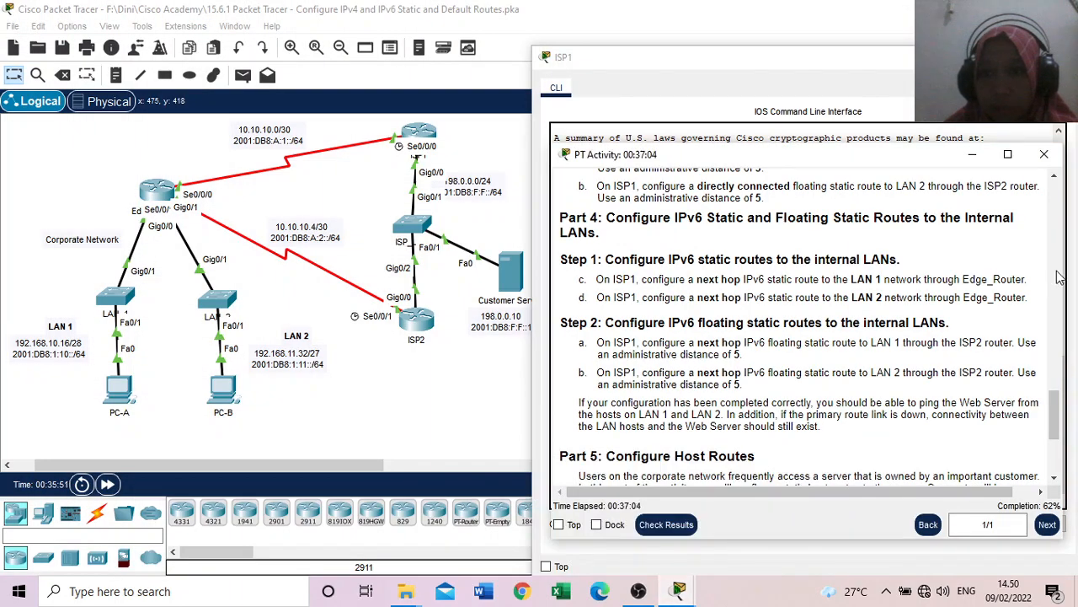
{"action": "left_click_drag", "start_coordinate": [1055, 415], "coordinate": [1055, 239]}
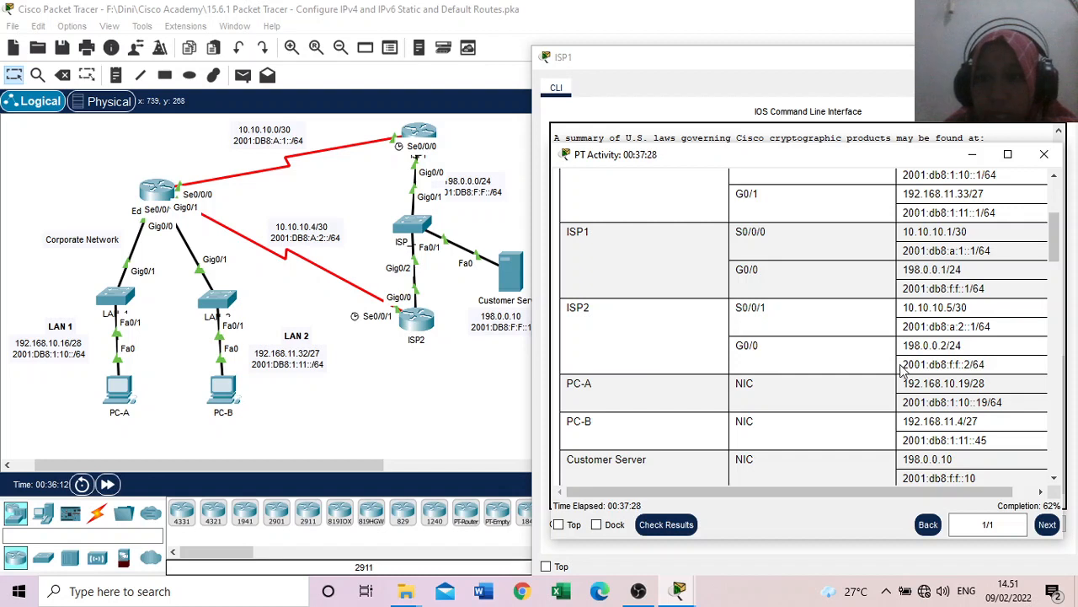
{"action": "left_click_drag", "start_coordinate": [904, 365], "coordinate": [975, 365]}
{"action": "right_click", "coordinate": [970, 367]}
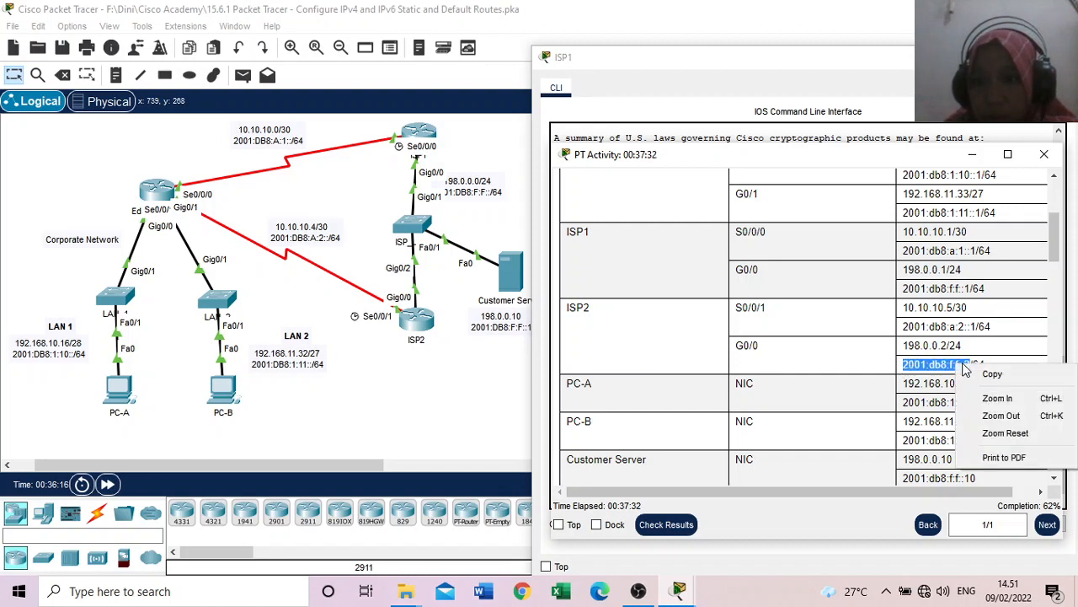
{"action": "left_click", "coordinate": [988, 373]}
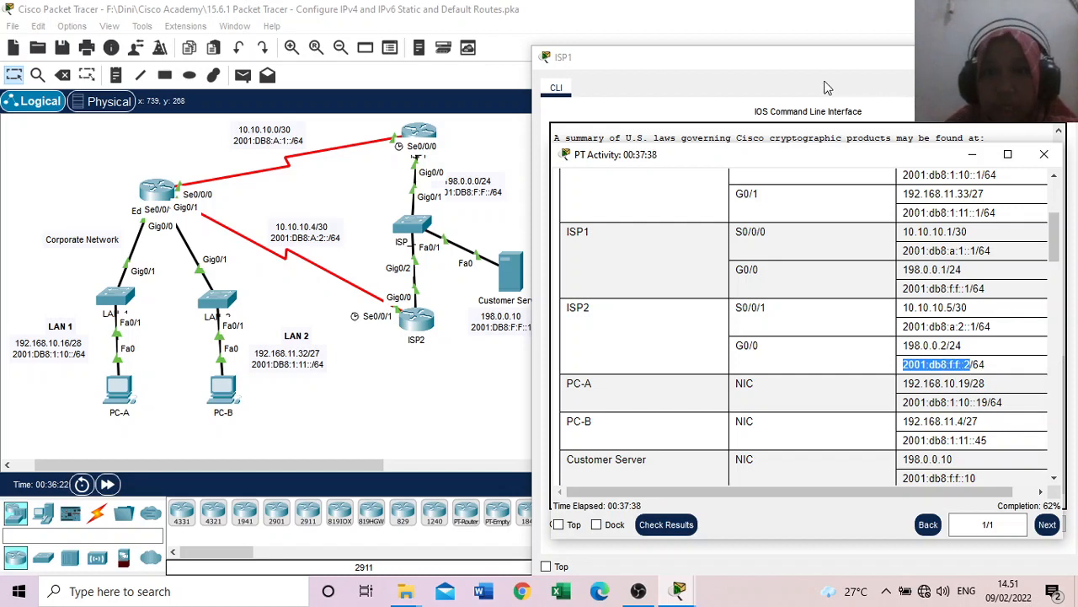
Step: Add the copied next hop 2001:db8:f:f::2 to ISP1's IPv6 route for LAN 1, 2001:DB8:1:10::/64, and run the command
{"action": "left_click", "coordinate": [791, 73]}
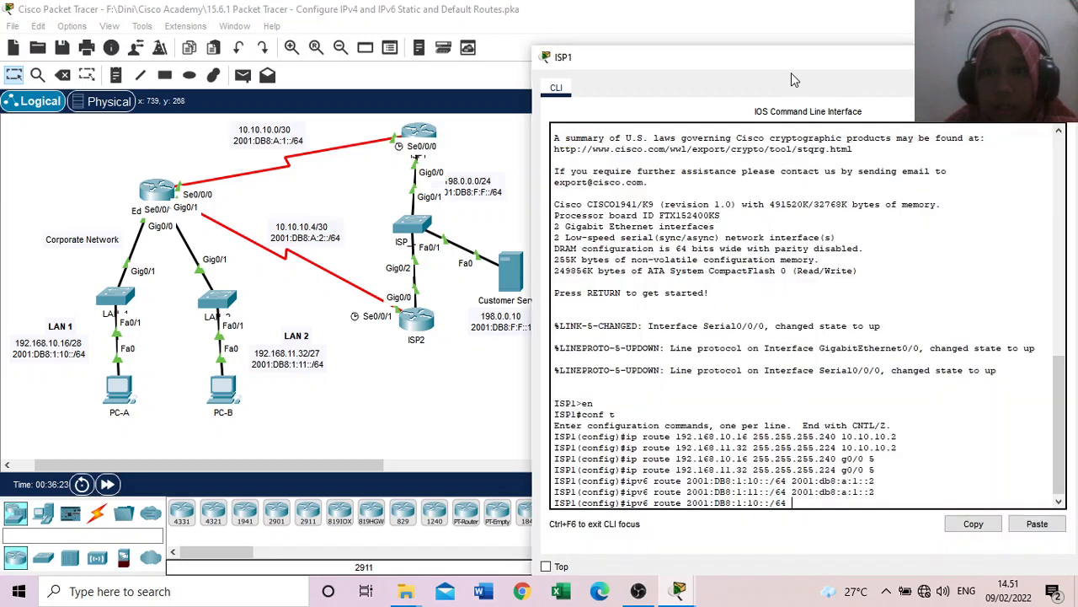
{"action": "right_click", "coordinate": [798, 506]}
{"action": "left_click", "coordinate": [819, 531]}
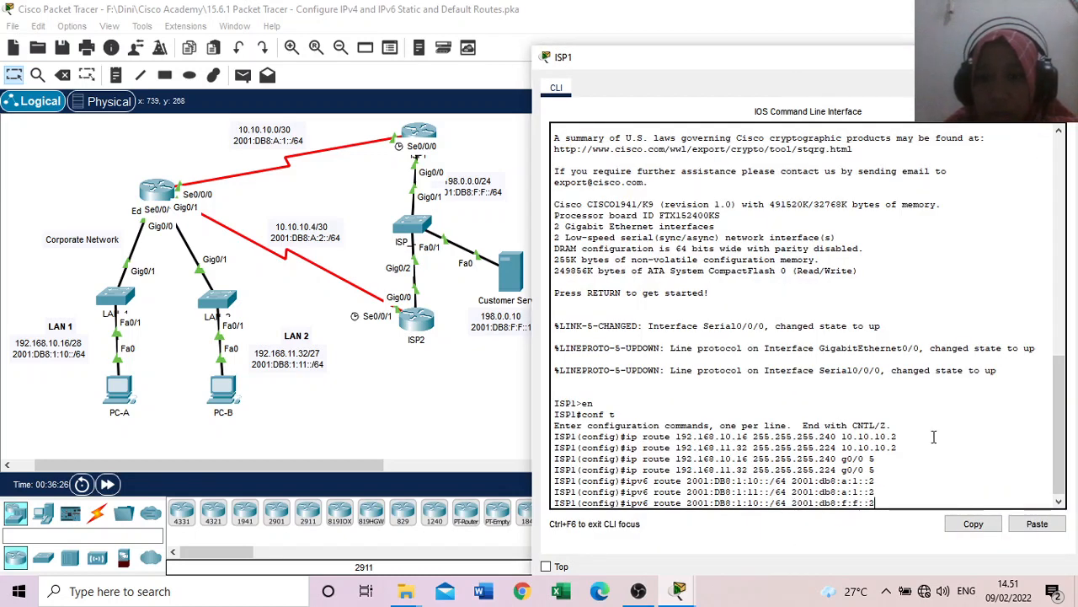
{"action": "key", "text": "Return"}
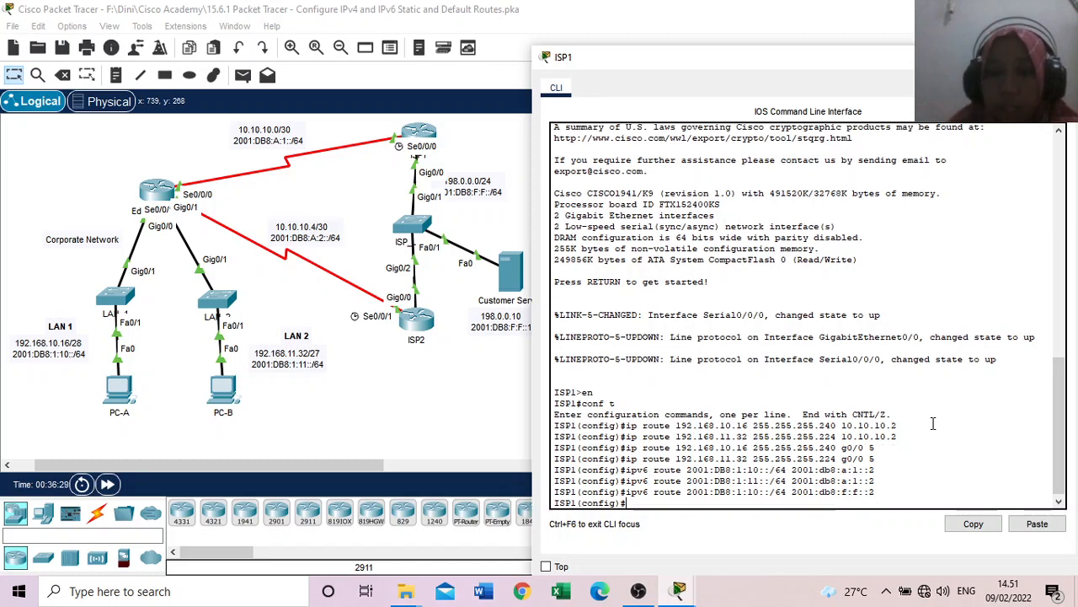
Step: Run ISP1's IPv6 route for LAN 2, 2001:DB8:1:11::/64, with next hop 2001:db8:f:f::2, by reworking a recalled route command
{"action": "key", "text": "Up"}
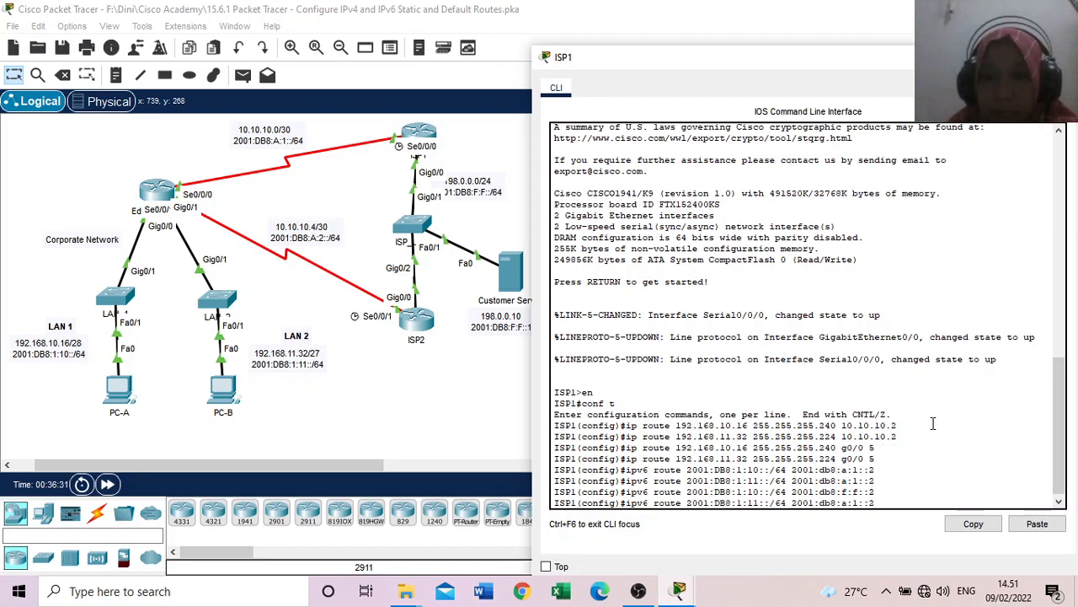
{"action": "key", "text": "BackSpace"}
{"action": "key", "text": "BackSpace"}
{"action": "key", "text": "BackSpace"}
{"action": "key", "text": "BackSpace"}
{"action": "key", "text": "BackSpace"}
{"action": "key", "text": "BackSpace"}
{"action": "key", "text": "BackSpace"}
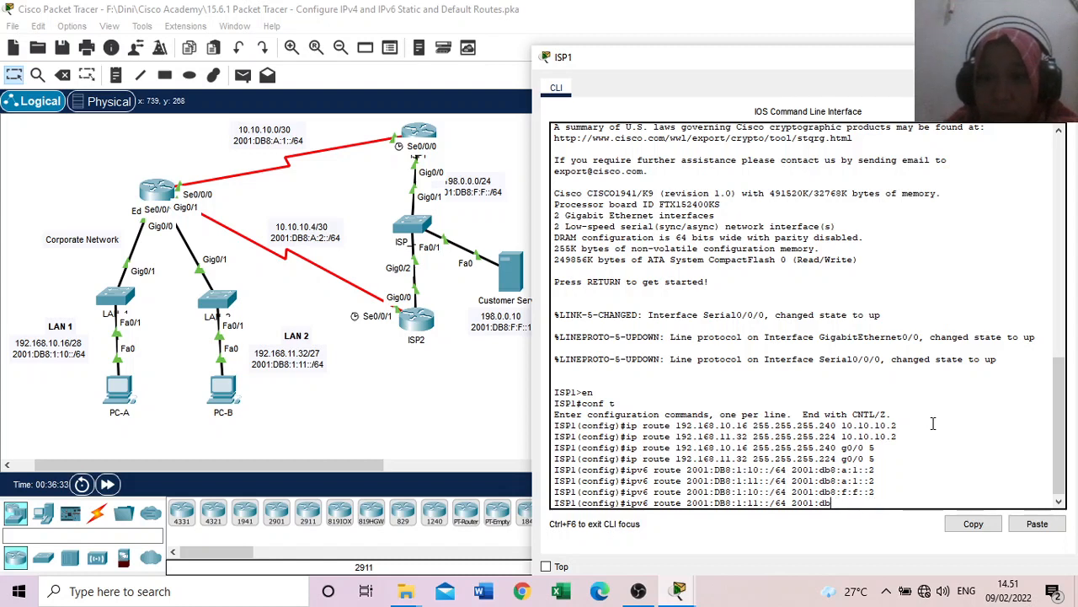
{"action": "key", "text": "BackSpace"}
{"action": "key", "text": "BackSpace"}
{"action": "key", "text": "BackSpace"}
{"action": "key", "text": "BackSpace"}
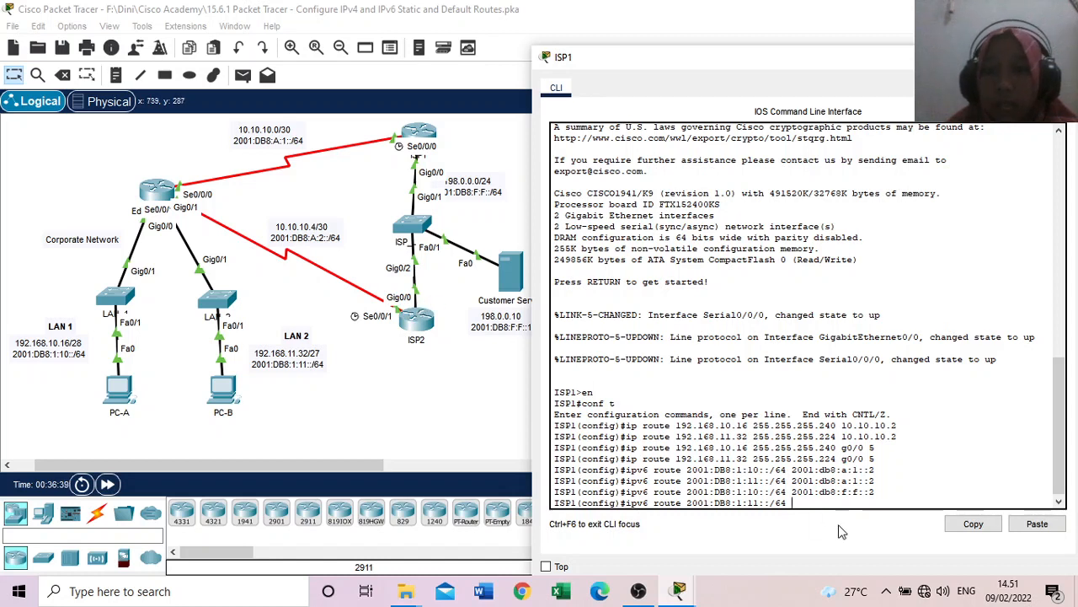
{"action": "right_click", "coordinate": [795, 501]}
{"action": "left_click", "coordinate": [830, 516]}
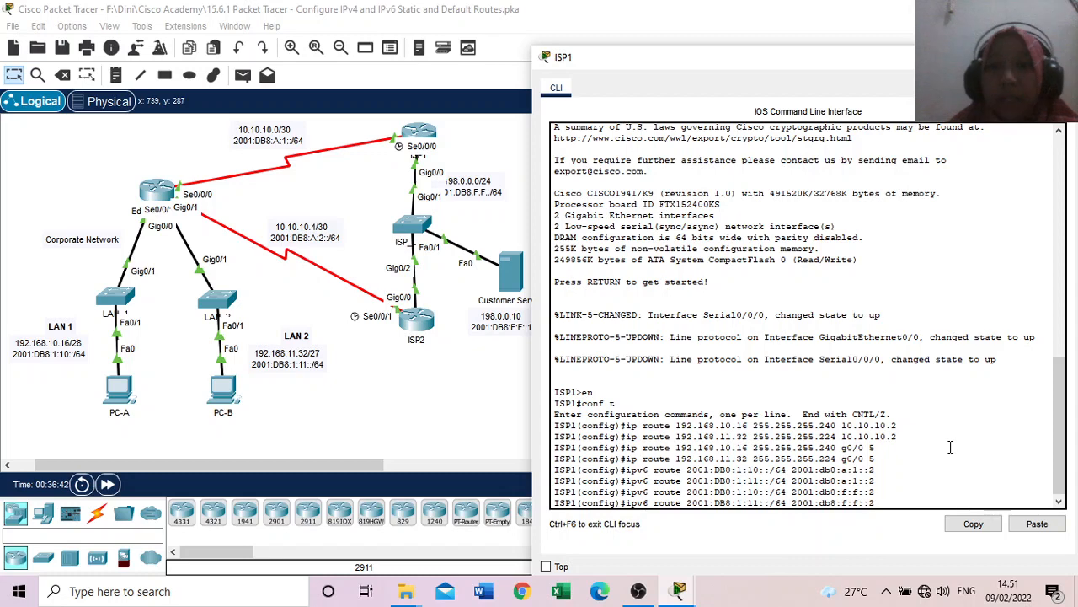
{"action": "key", "text": "Return"}
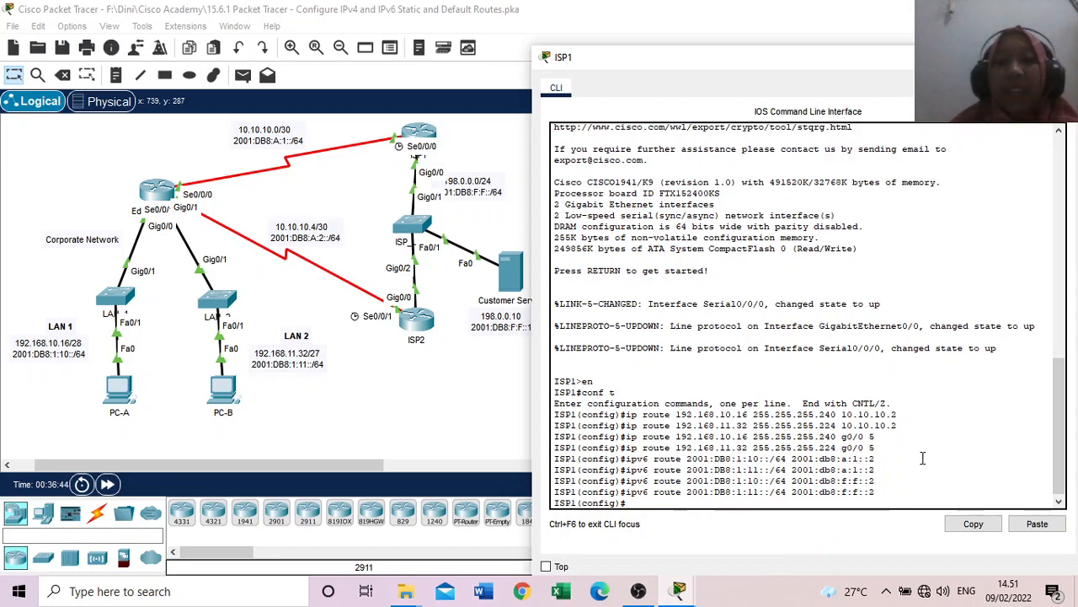
Step: Read the activity's Part 5 instructions on IPv4 and IPv6 host routes and check the Customer Server's entries in the addressing table
{"action": "mouse_move", "coordinate": [679, 590]}
{"action": "left_click", "coordinate": [699, 539]}
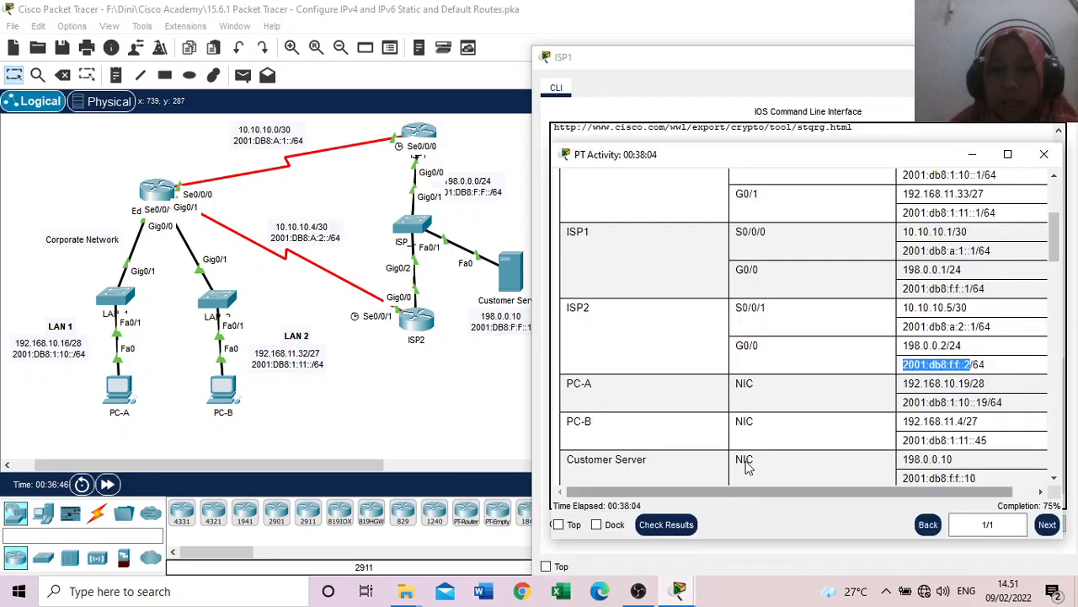
{"action": "left_click_drag", "start_coordinate": [1054, 245], "coordinate": [1072, 427]}
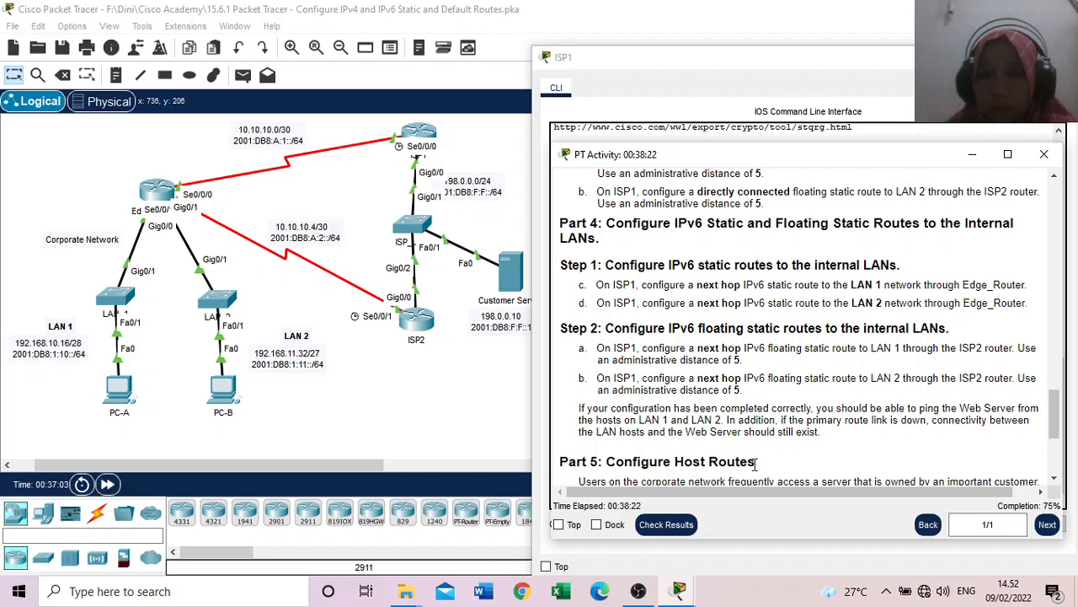
{"action": "scroll", "coordinate": [805, 437], "scroll_direction": "down", "scroll_amount": 2}
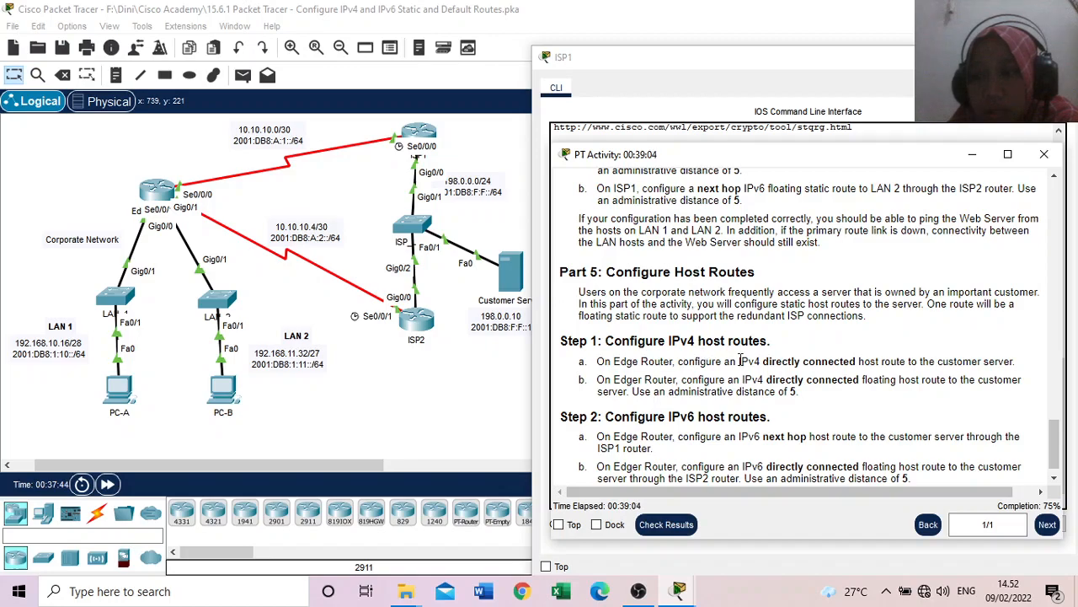
{"action": "left_click_drag", "start_coordinate": [1059, 430], "coordinate": [1053, 257]}
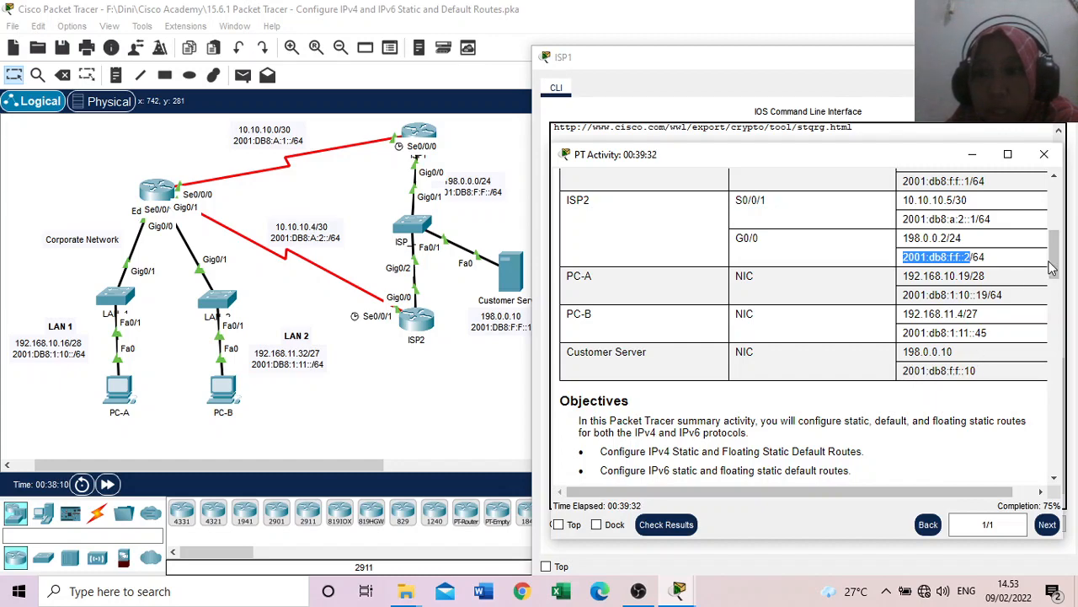
{"action": "left_click_drag", "start_coordinate": [1055, 253], "coordinate": [1075, 466]}
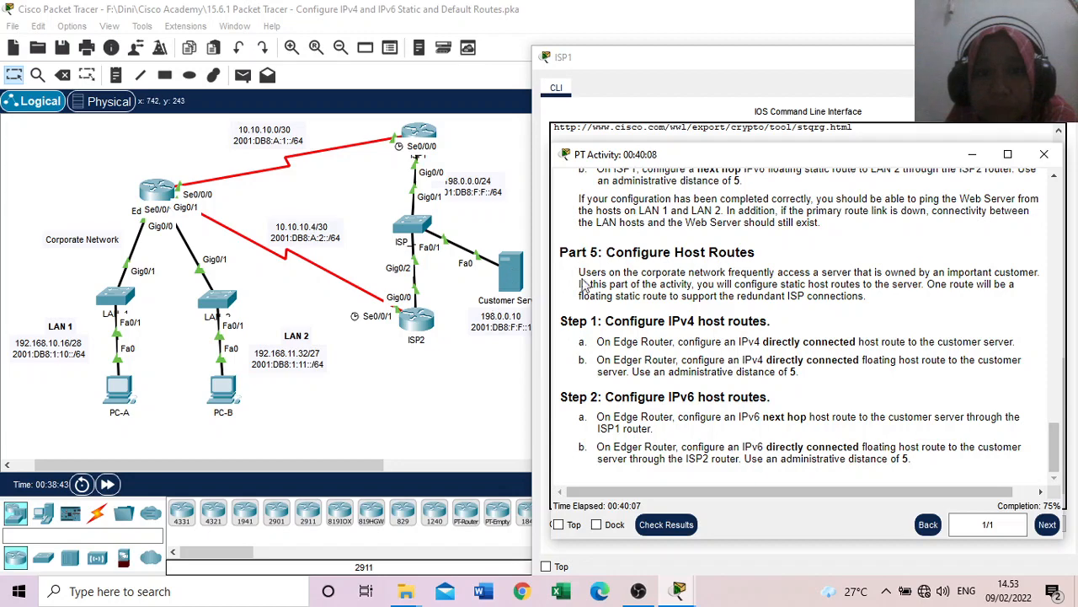
Step: Close ISP1's window, open Edge_Router's command line and enter global configuration mode with en and conf t
{"action": "left_click", "coordinate": [674, 64]}
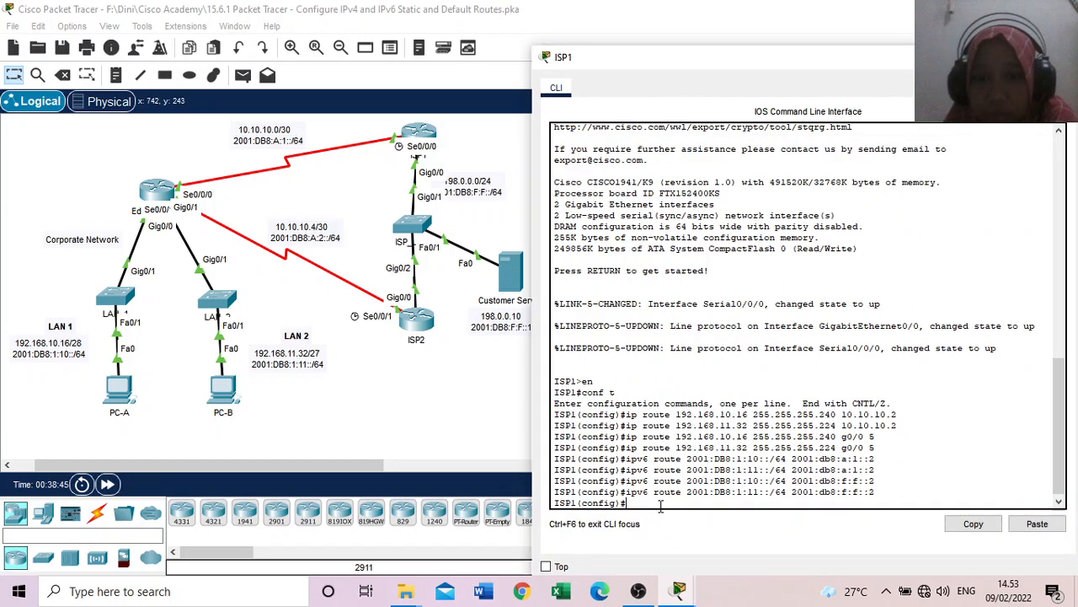
{"action": "left_click", "coordinate": [1056, 58]}
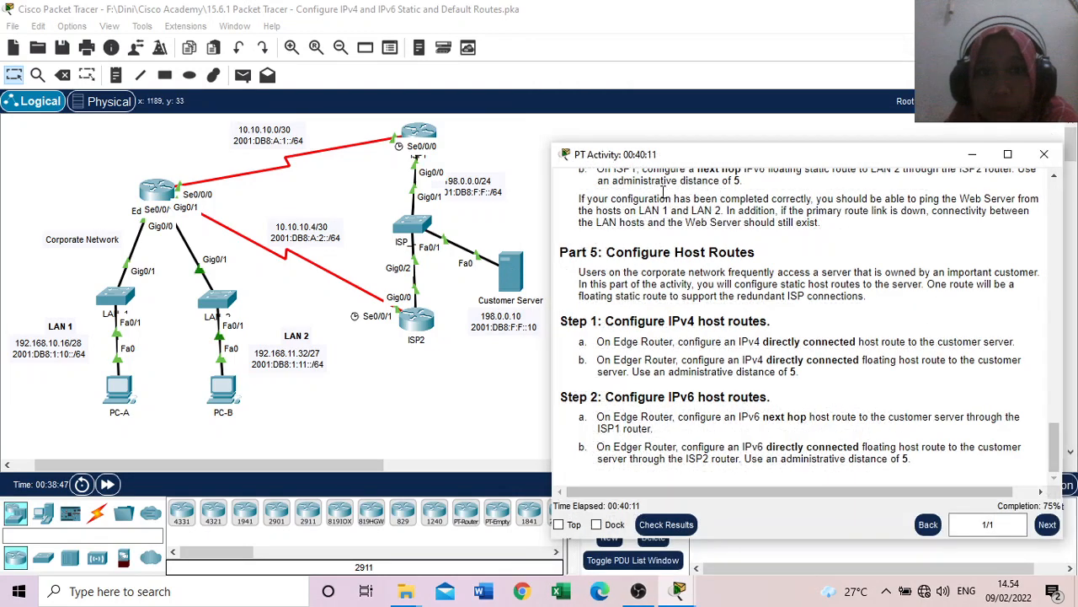
{"action": "left_click", "coordinate": [156, 196]}
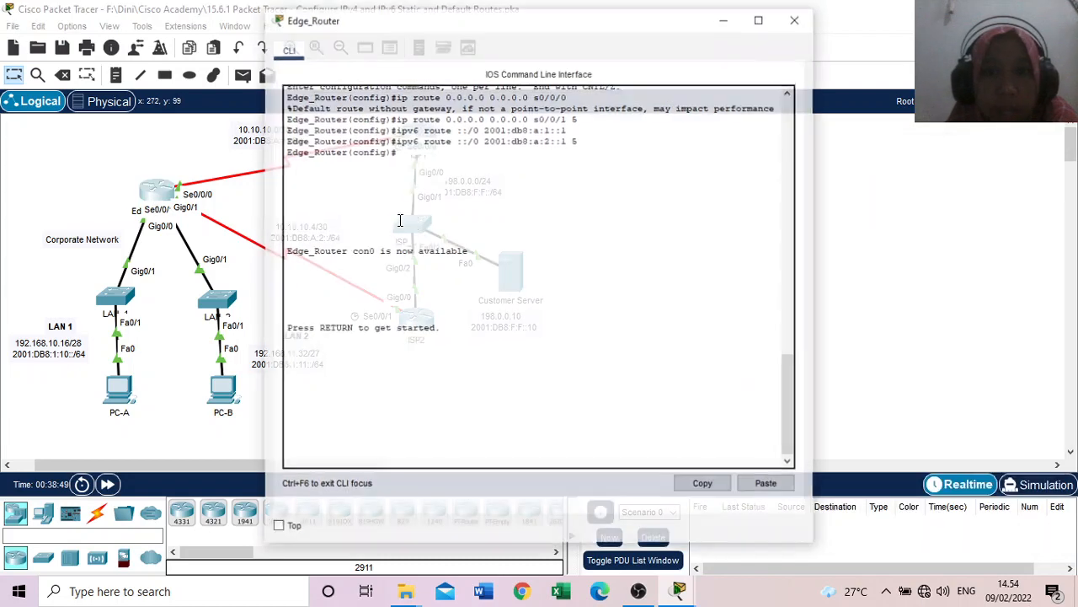
{"action": "left_click_drag", "start_coordinate": [478, 29], "coordinate": [792, 58]}
{"action": "left_click", "coordinate": [661, 439]}
{"action": "key", "text": "Return"}
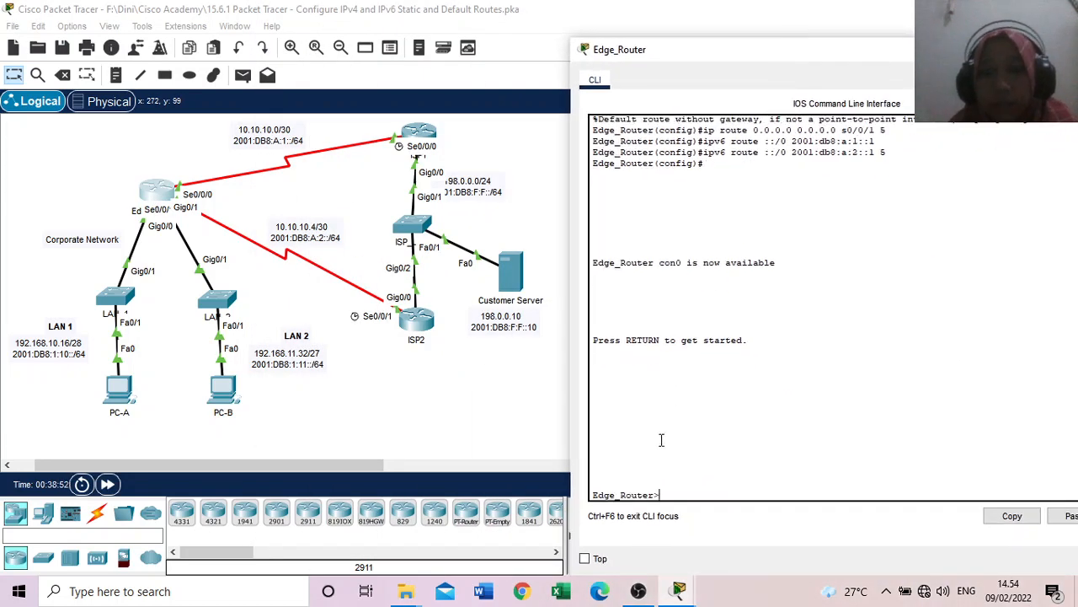
{"action": "type", "text": "en"}
{"action": "key", "text": "Return"}
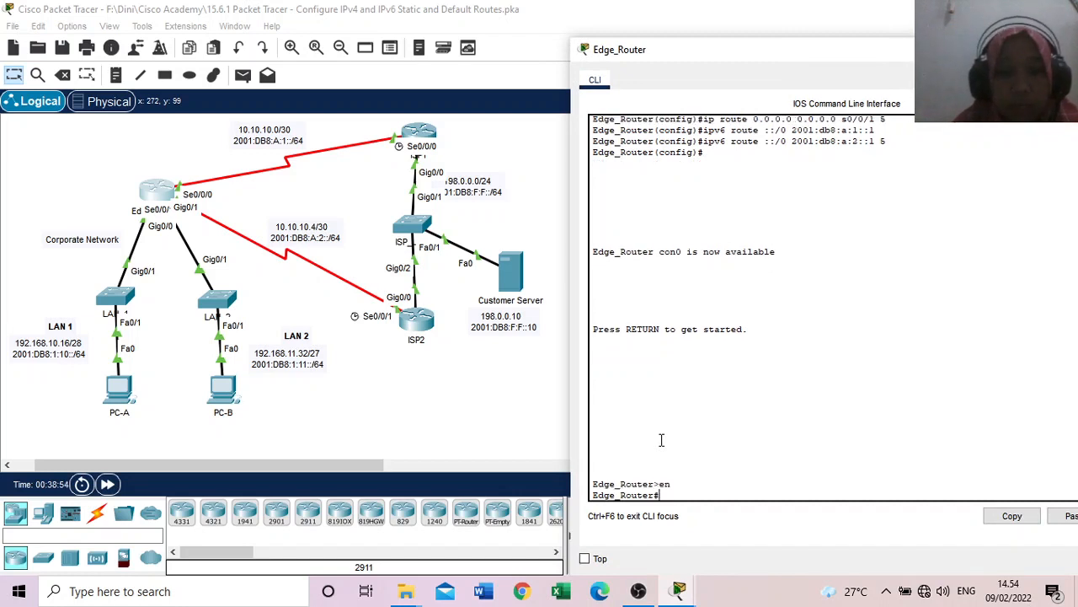
{"action": "type", "text": "conf"}
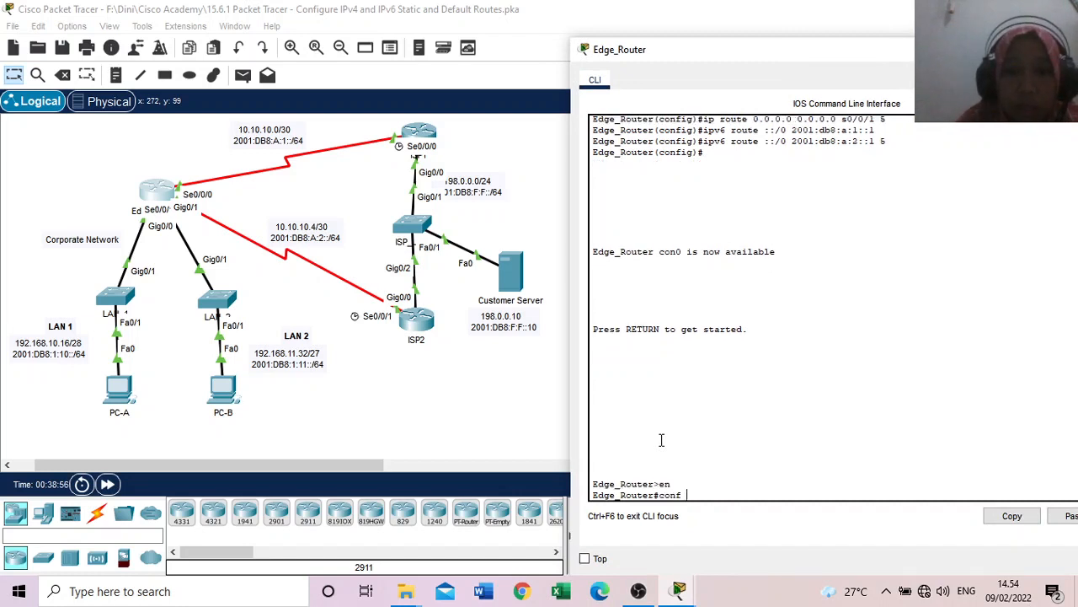
{"action": "type", "text": " t"}
{"action": "key", "text": "Return"}
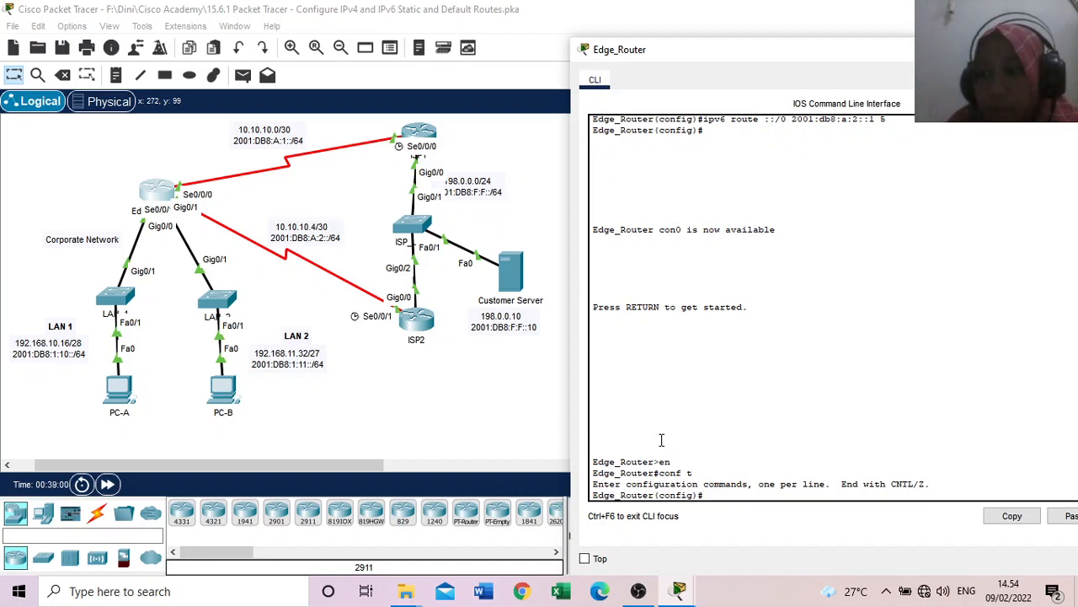
Step: Configure Edge_Router's directly connected IPv4 host route to the customer server with ip route 198.0.0.10 255.255.255.255 s0/0/0
{"action": "type", "text": "ip r"}
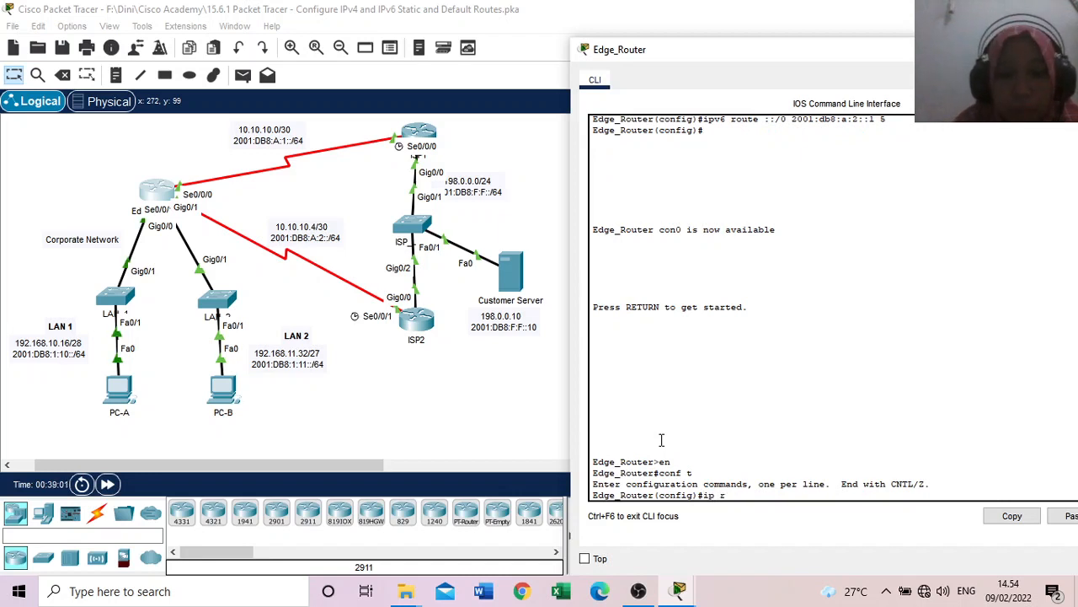
{"action": "type", "text": "oute"}
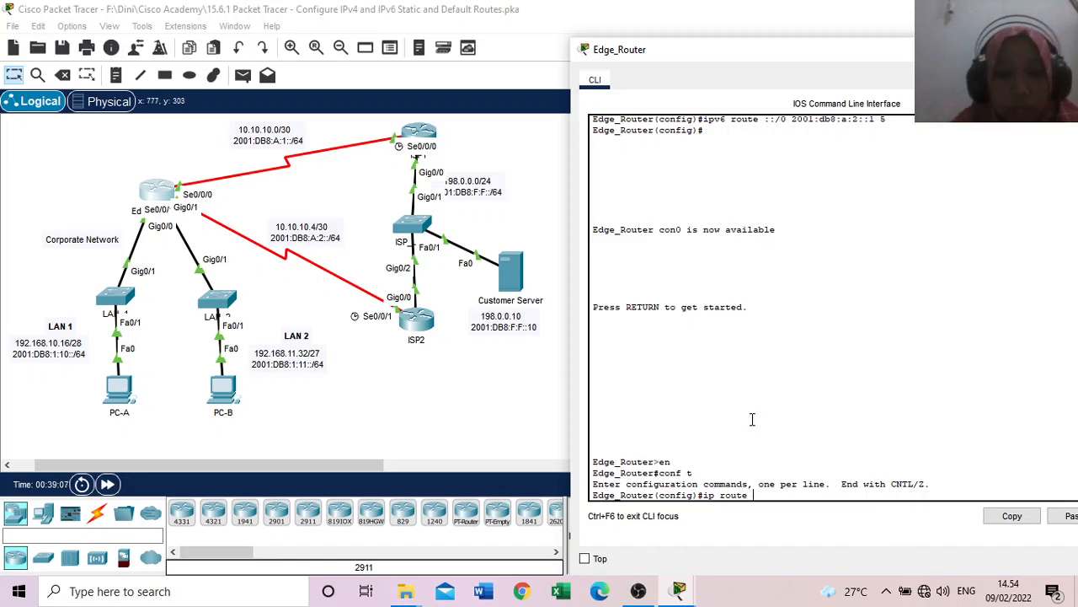
{"action": "type", "text": "198"}
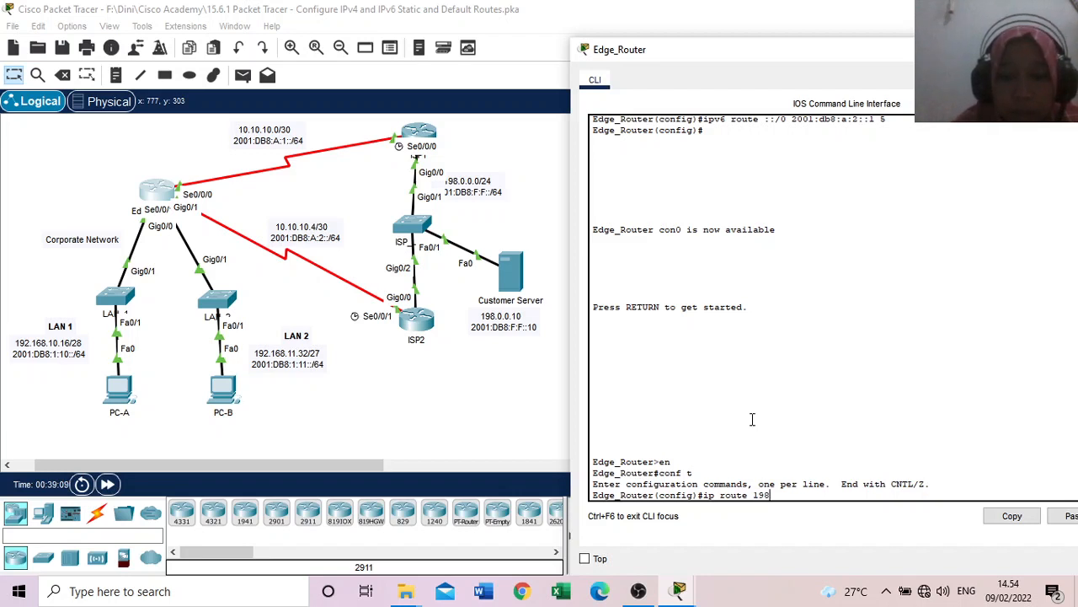
{"action": "type", "text": ".0.0."}
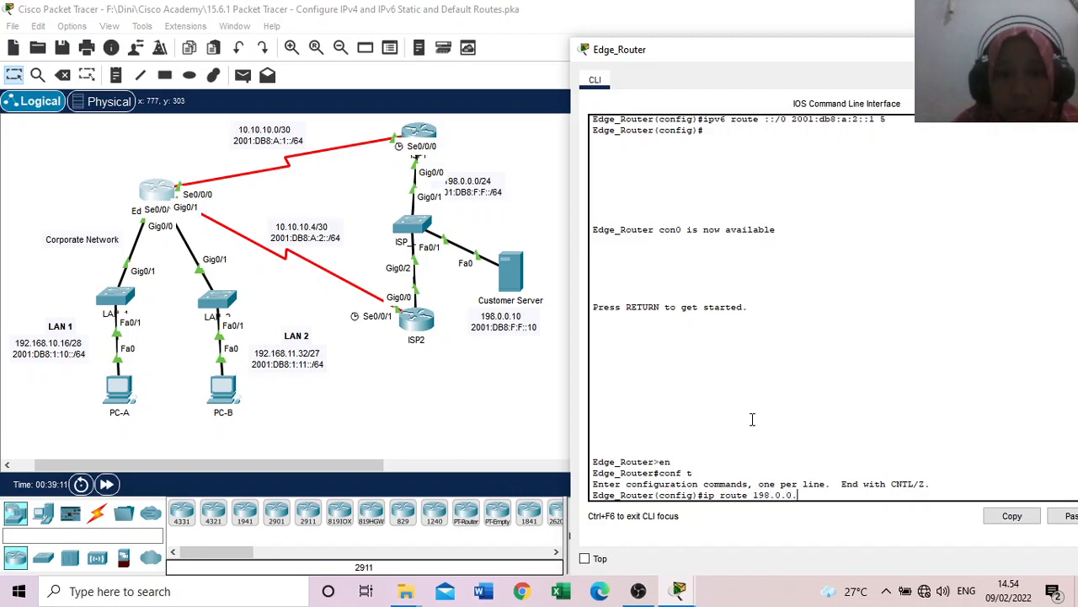
{"action": "type", "text": "10 255.2"}
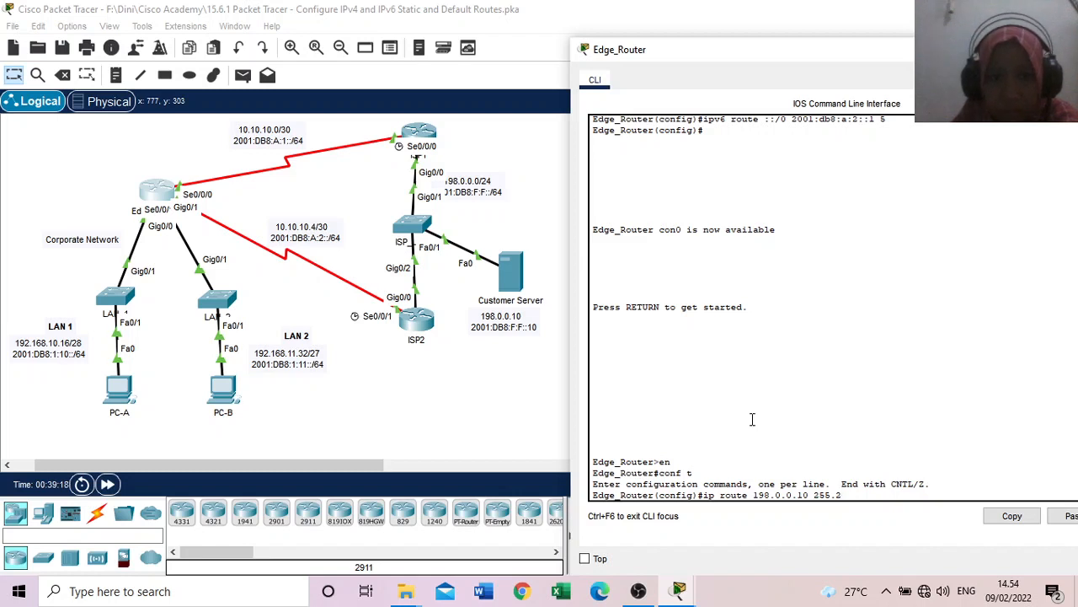
{"action": "type", "text": "5"}
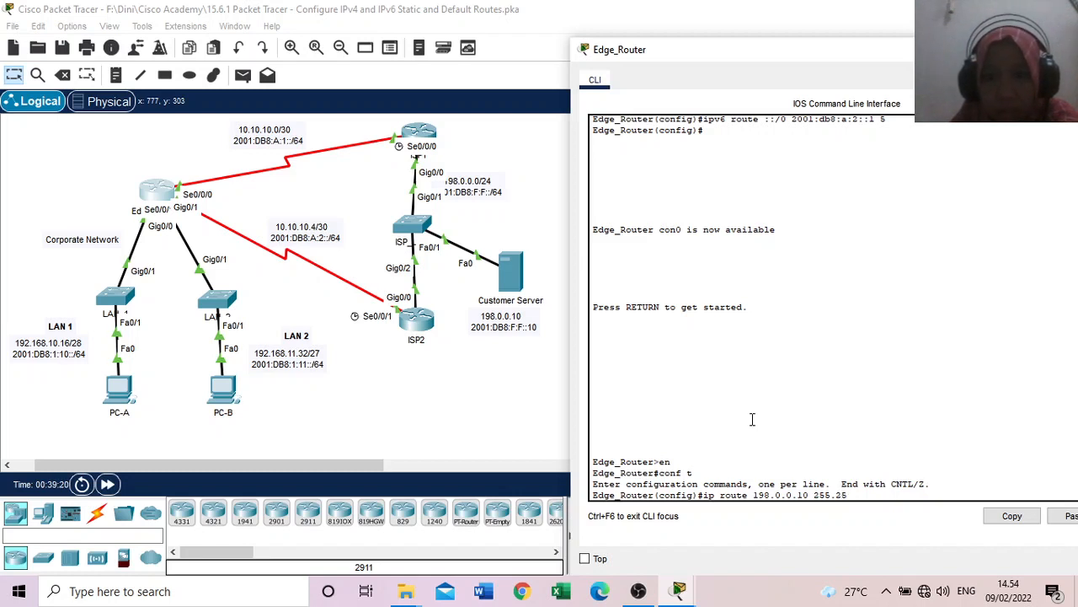
{"action": "type", "text": "5"}
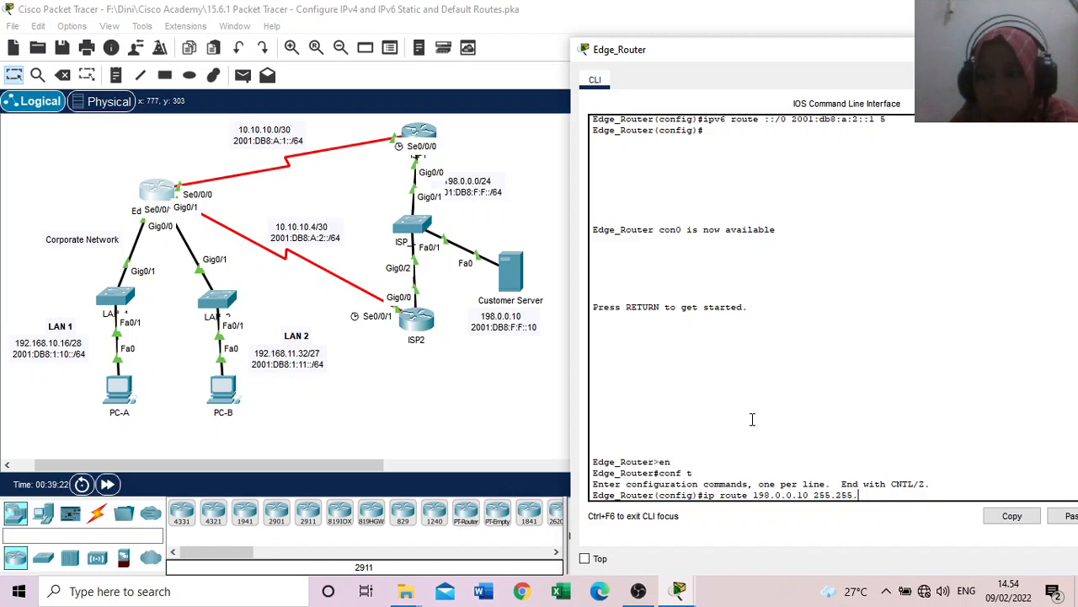
{"action": "type", "text": ".255."}
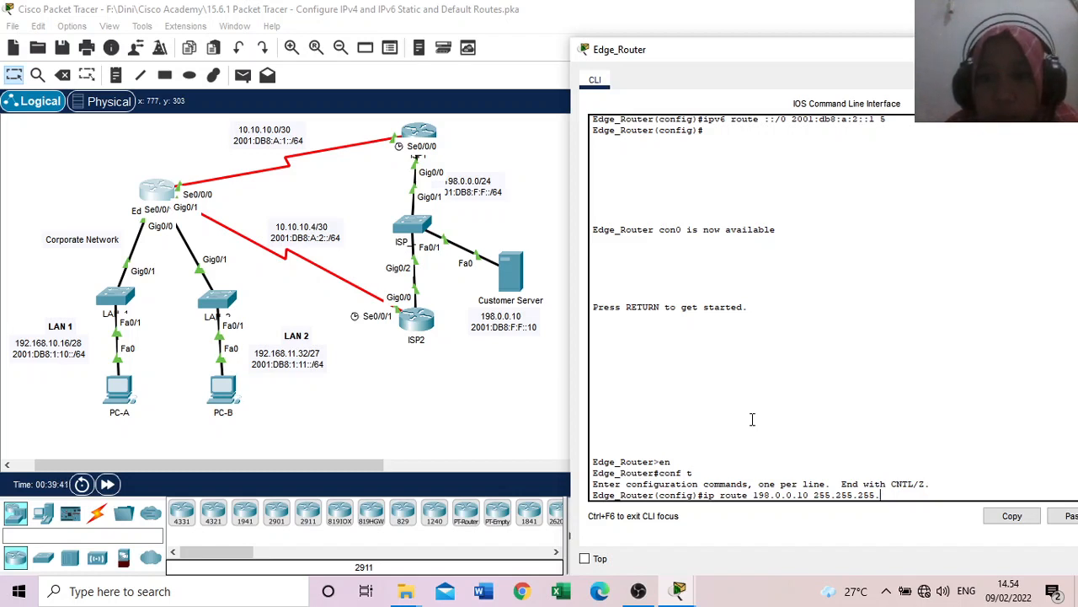
{"action": "type", "text": "255"}
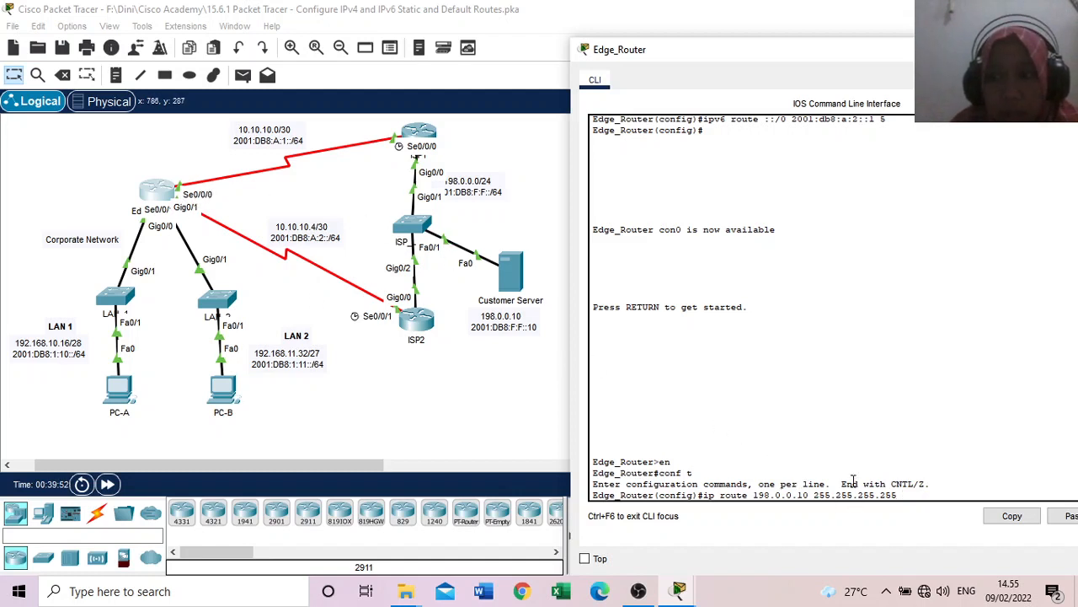
{"action": "type", "text": "s"}
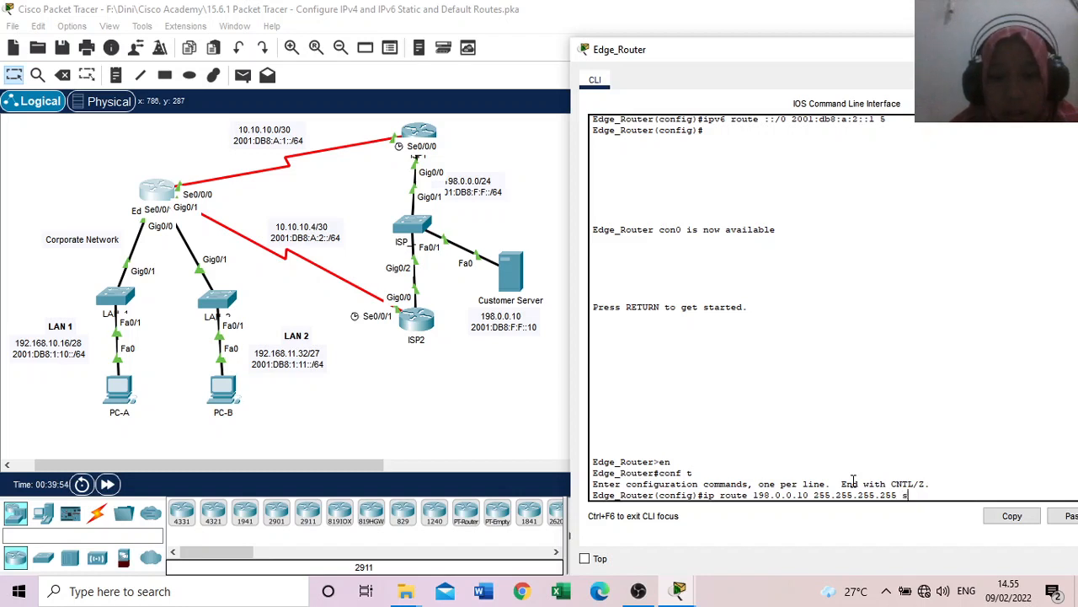
{"action": "type", "text": "0/0/"}
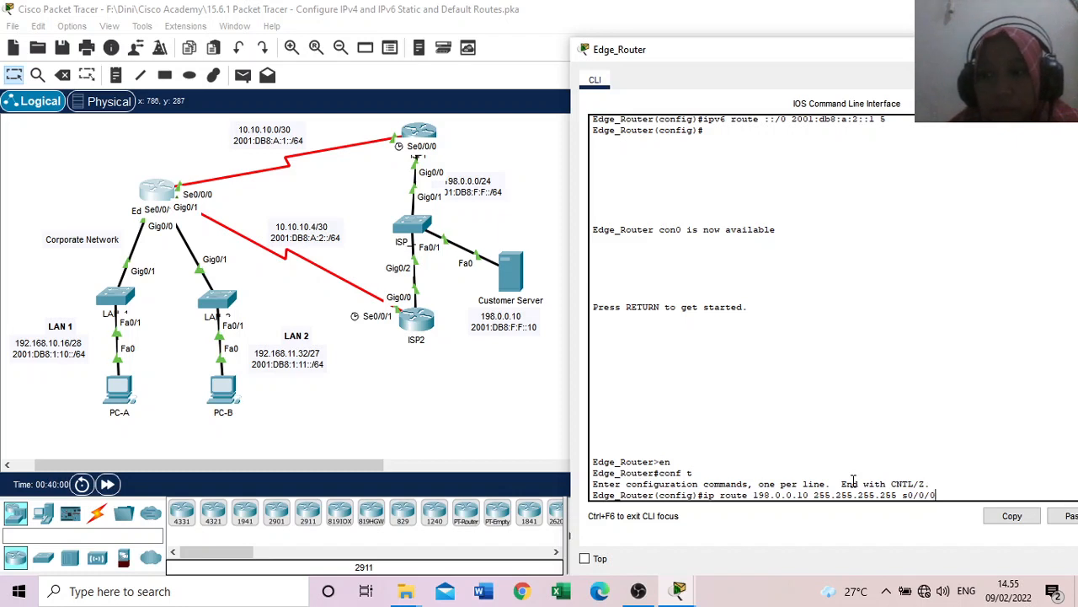
{"action": "type", "text": "0"}
{"action": "key", "text": "Return"}
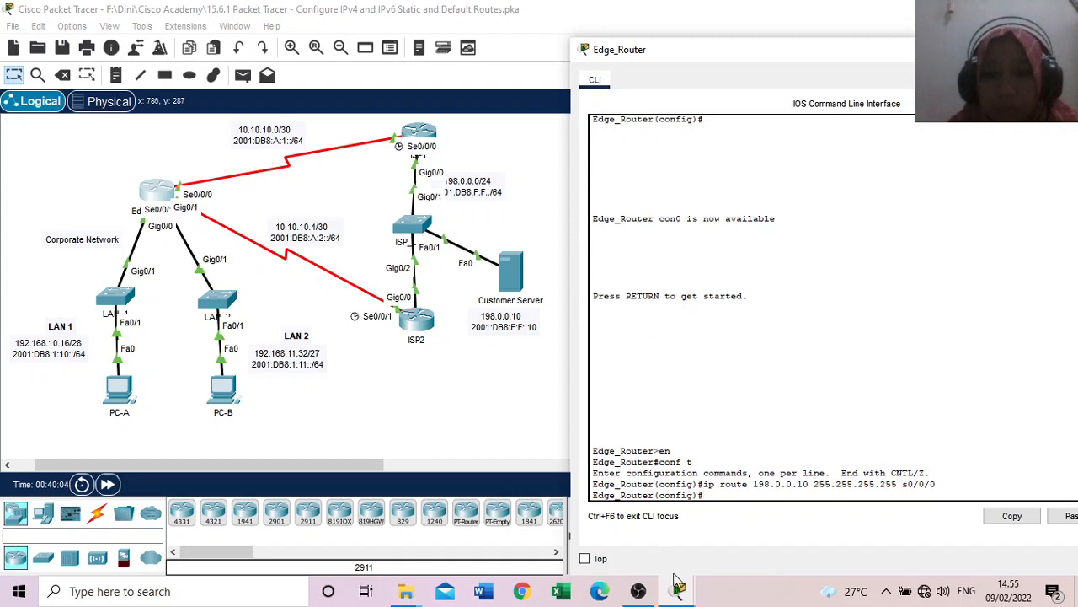
Step: Configure Edge_Router's floating IPv4 host route with ip route 198.0.0.10 255.255.255.255 s0/0/1 5, and reopen the activity instructions
{"action": "mouse_move", "coordinate": [679, 592]}
{"action": "left_click", "coordinate": [710, 519]}
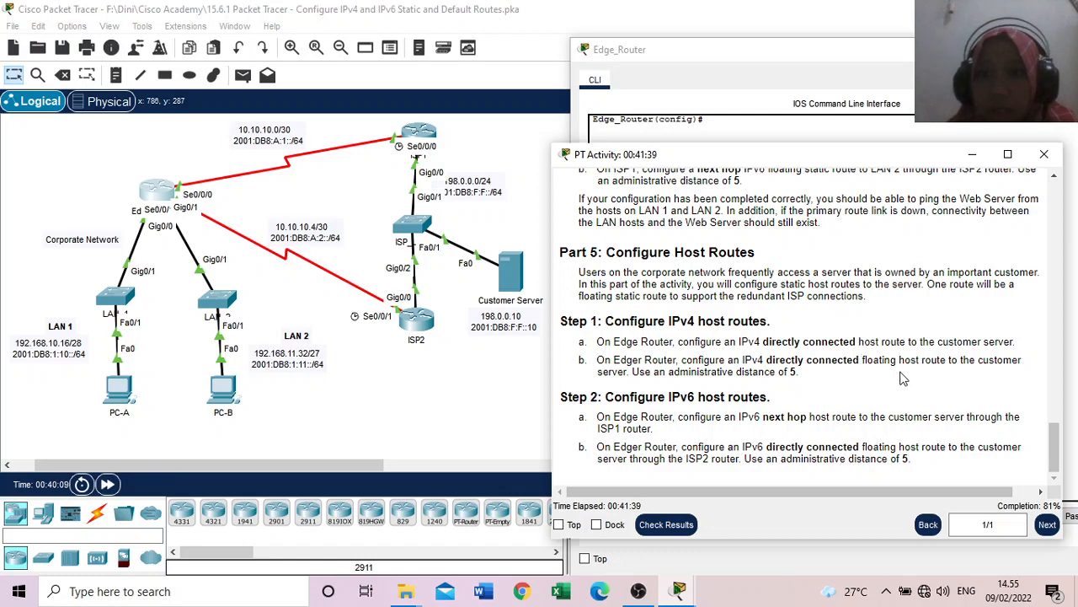
{"action": "left_click", "coordinate": [690, 66]}
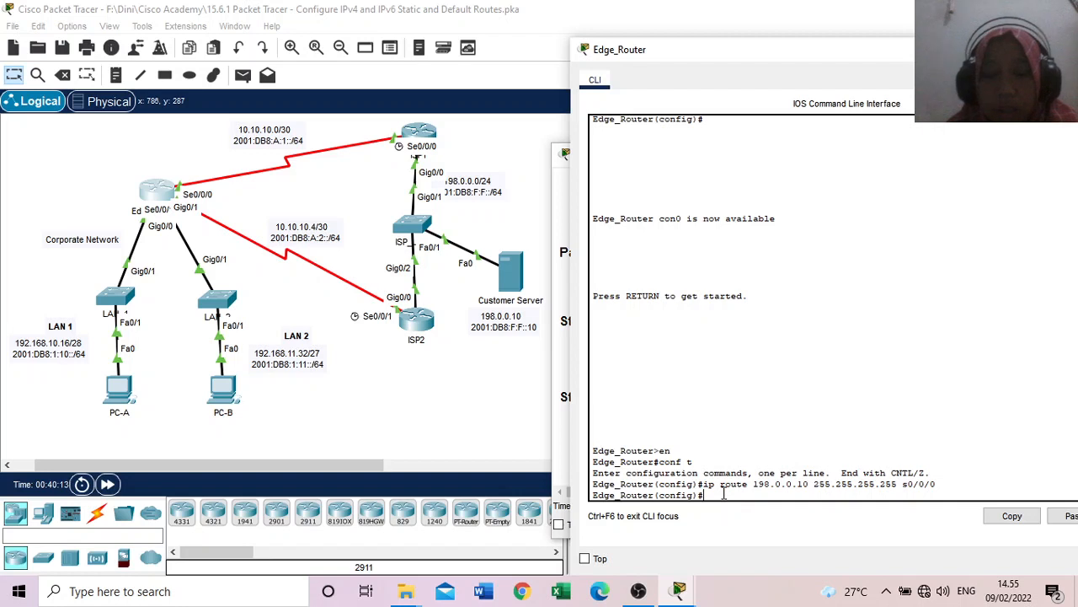
{"action": "key", "text": "Up"}
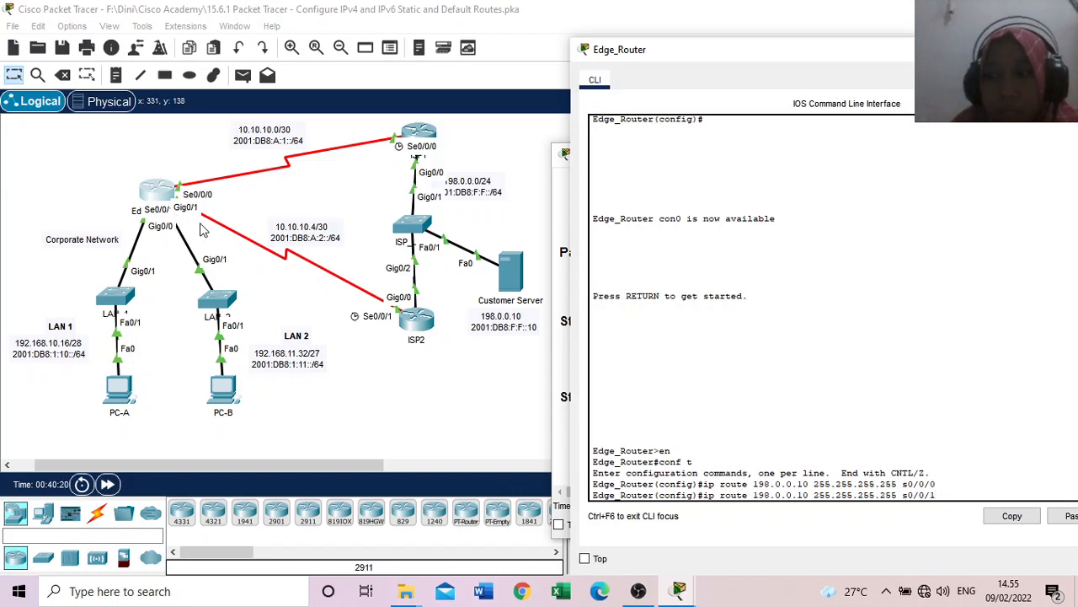
{"action": "type", "text": "5"}
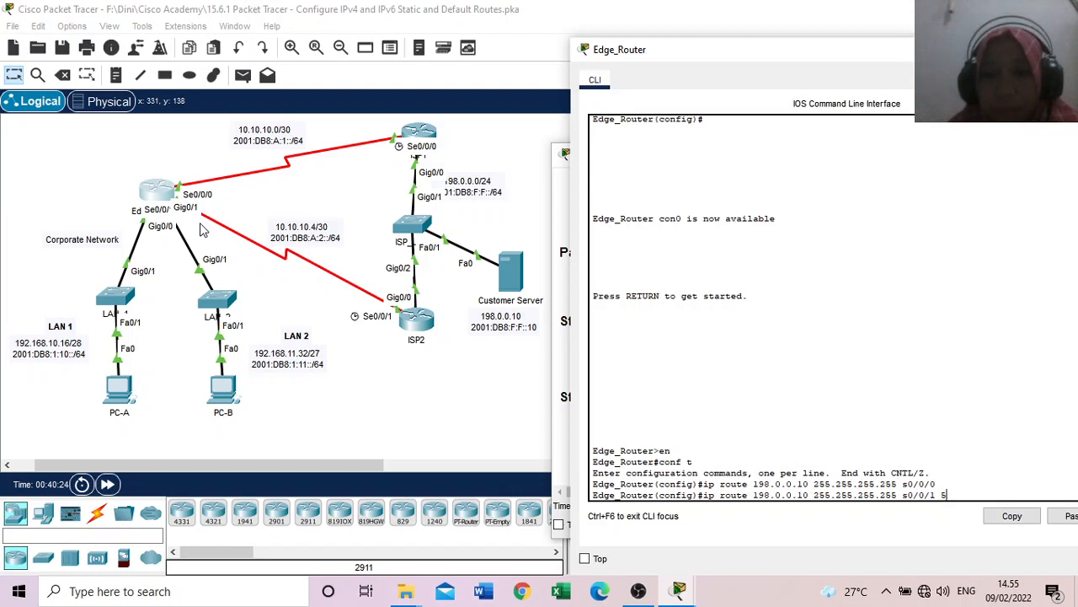
{"action": "key", "text": "Return"}
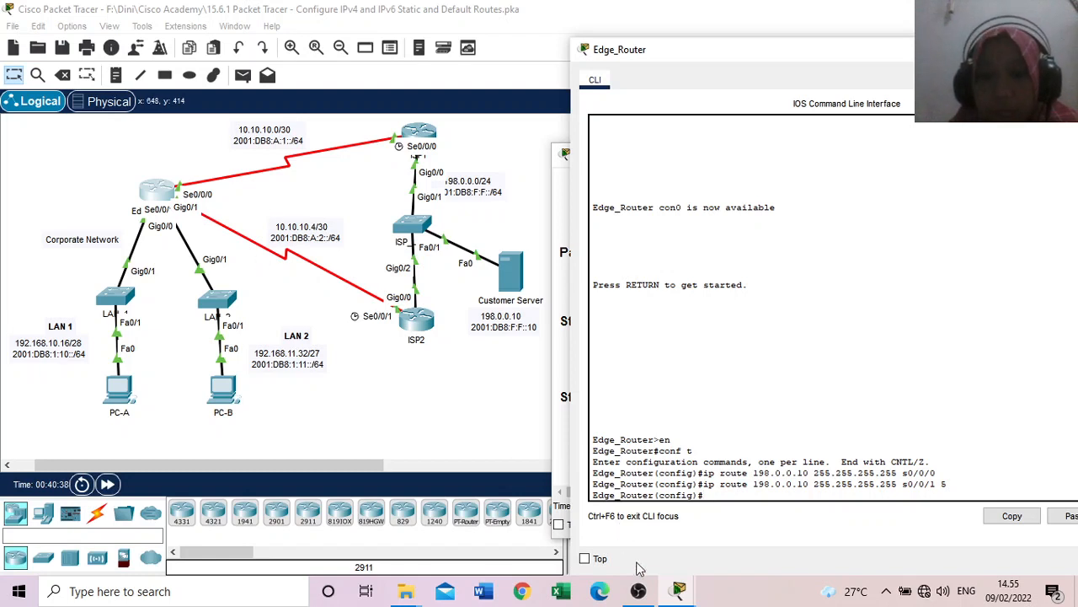
{"action": "mouse_move", "coordinate": [678, 590]}
{"action": "left_click", "coordinate": [706, 526]}
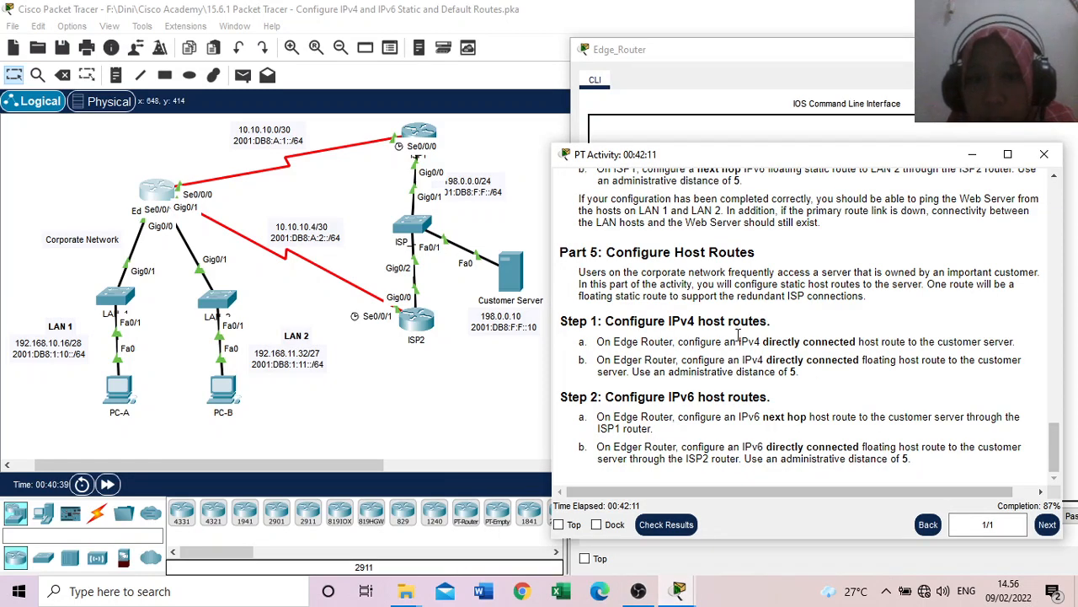
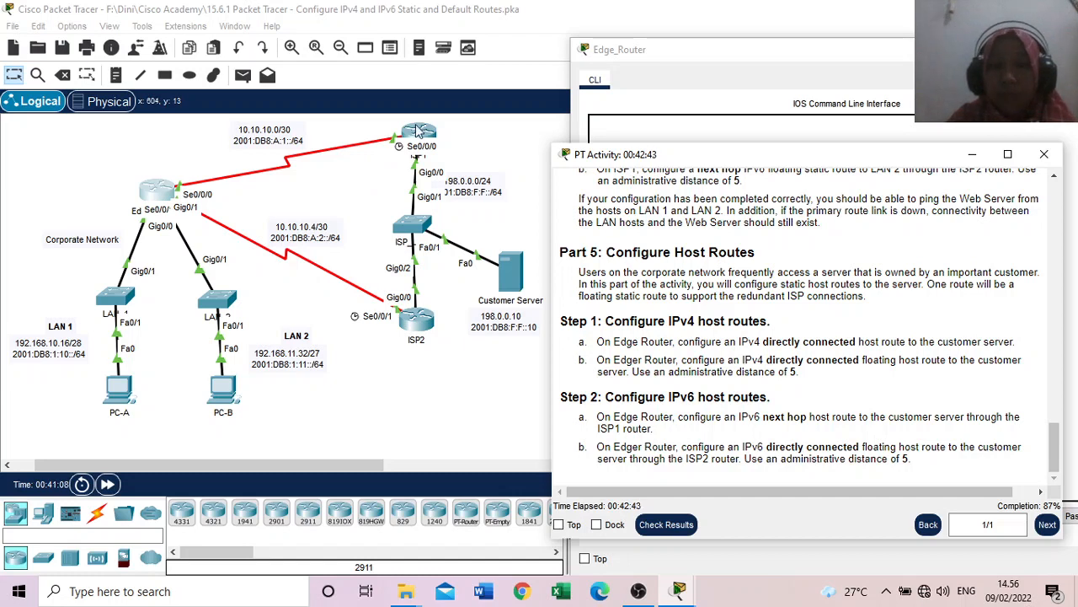
Step: Return to Edge_Router's command line and begin an IPv6 static route command with ipv6 route
{"action": "left_click", "coordinate": [752, 56]}
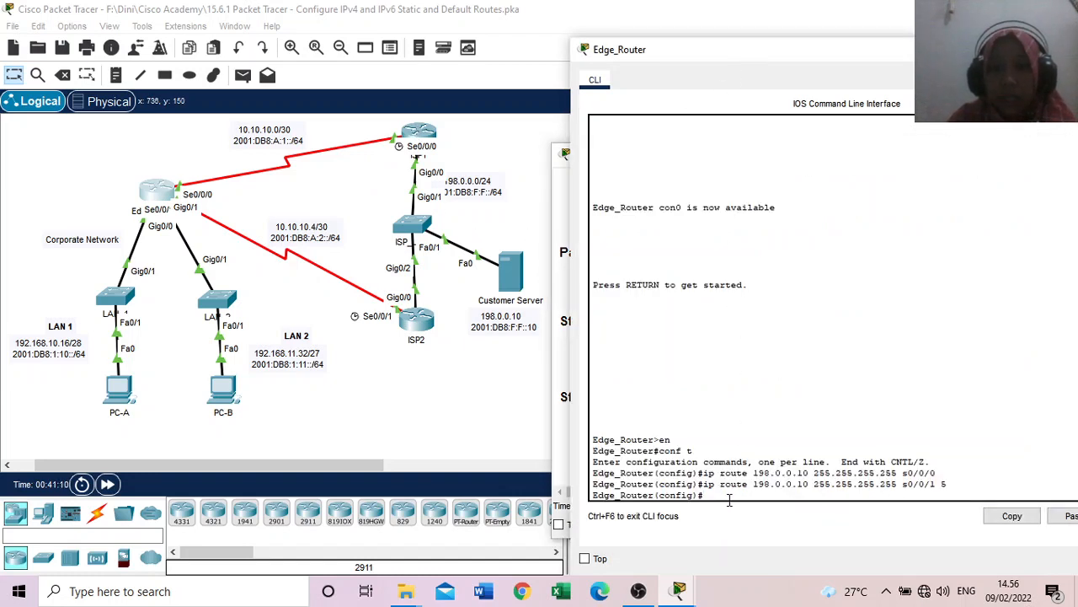
{"action": "type", "text": "ipv6"}
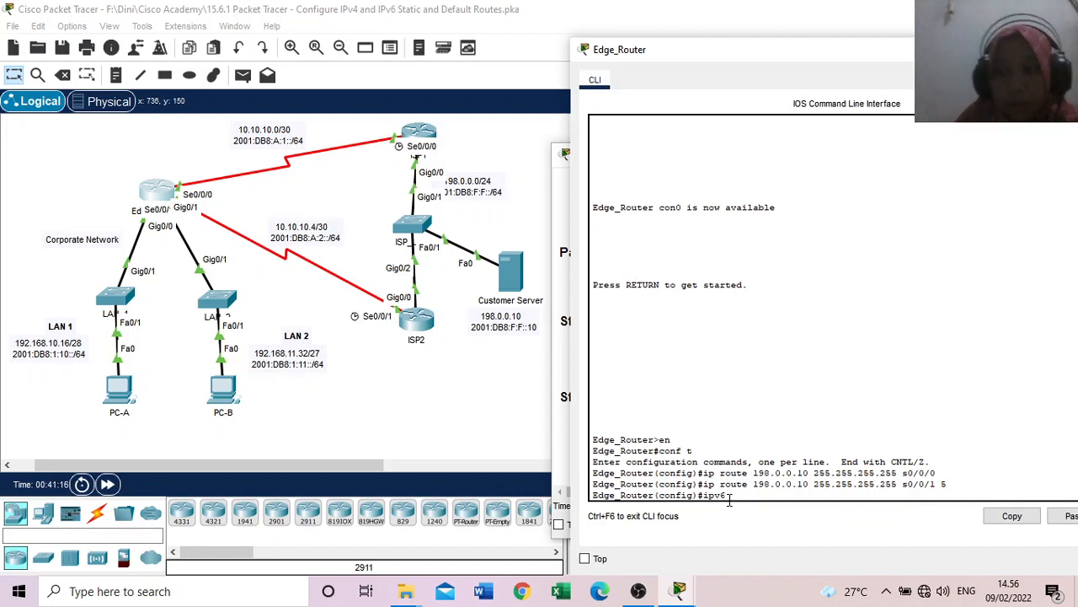
{"action": "type", "text": " r"}
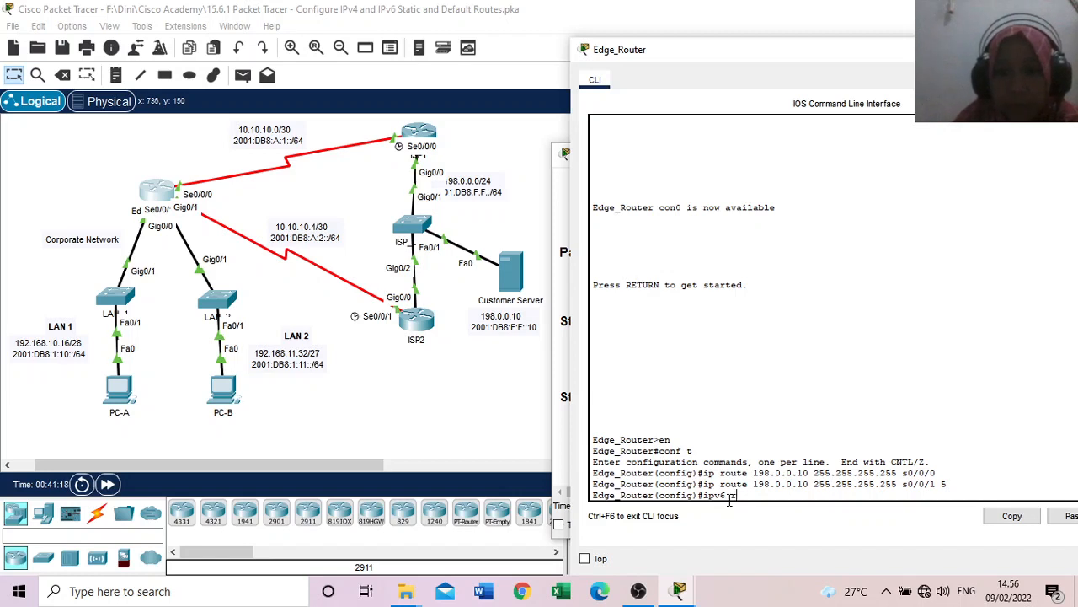
{"action": "type", "text": "out"}
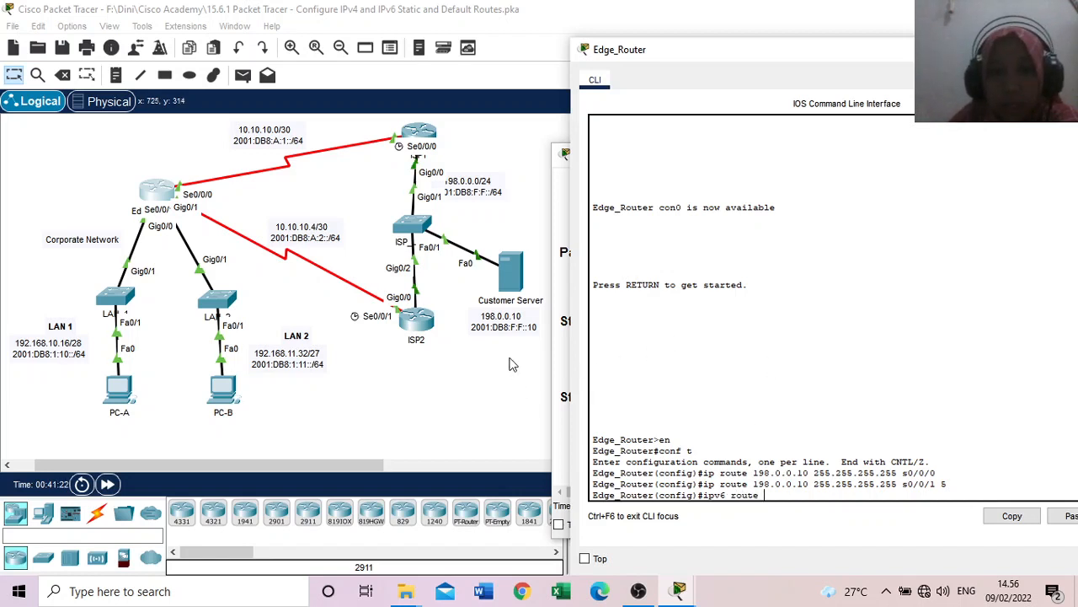
{"action": "type", "text": "e"}
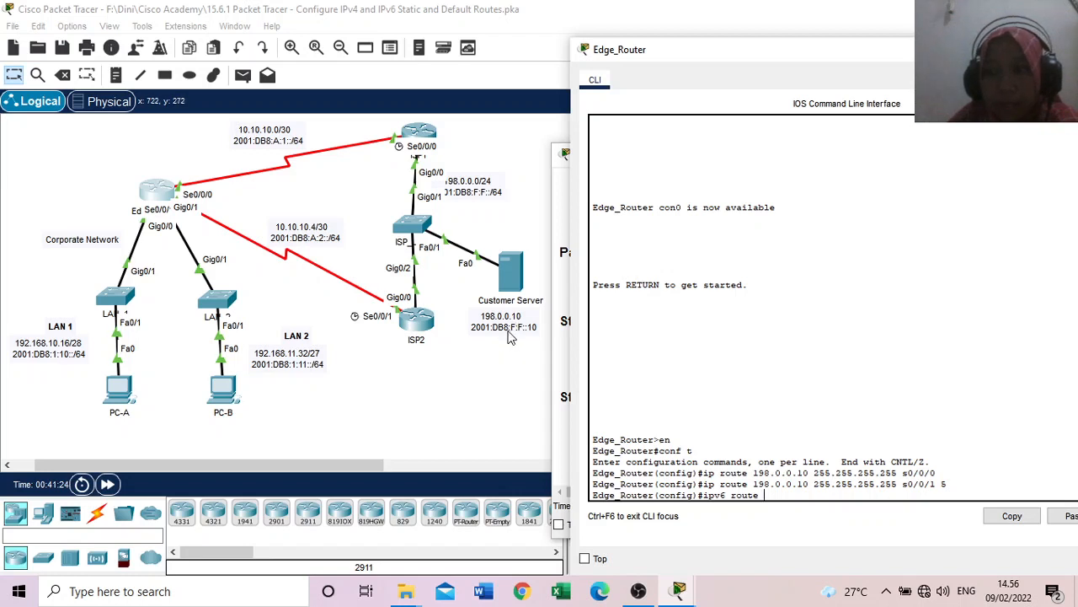
Step: Copy the Customer Server's IPv6 address 2001:DB8:F:F::10 from its topology label and paste it into Edge_Router's ipv6 route command
{"action": "left_click", "coordinate": [519, 343]}
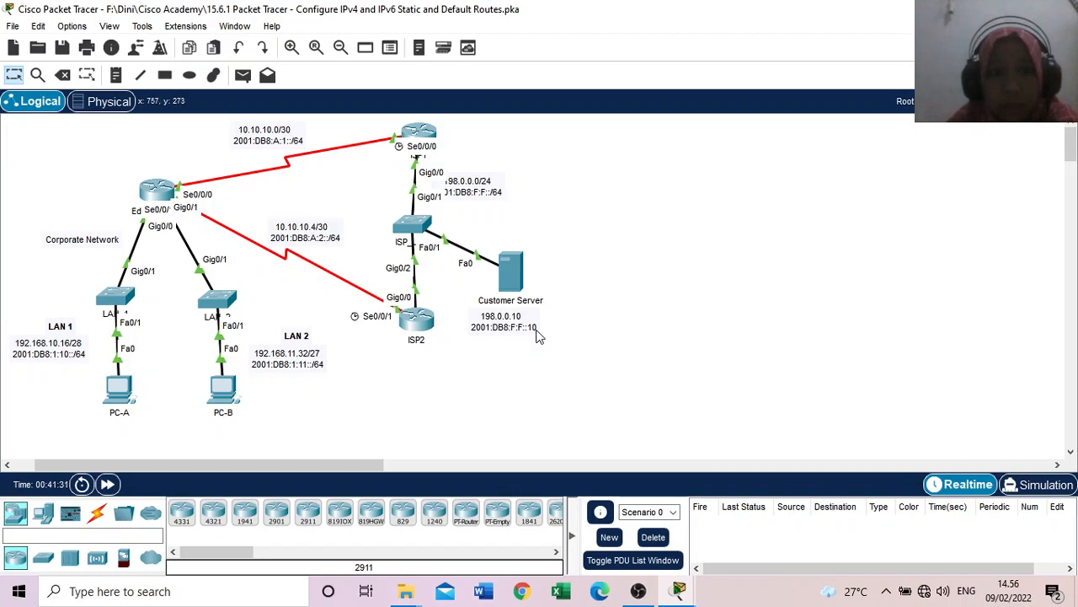
{"action": "double_click", "coordinate": [537, 328]}
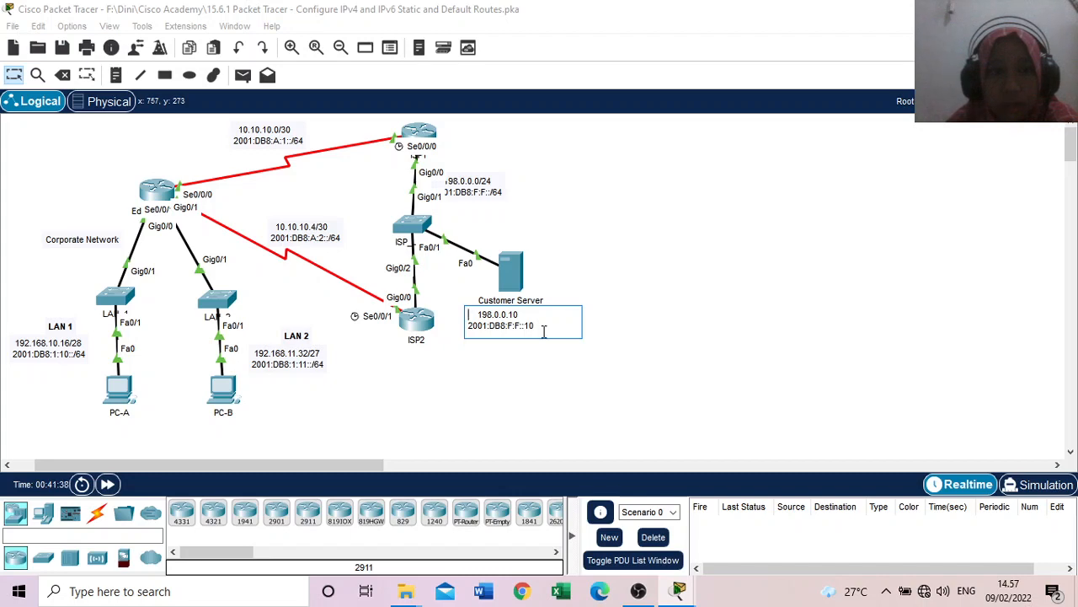
{"action": "left_click", "coordinate": [686, 582]}
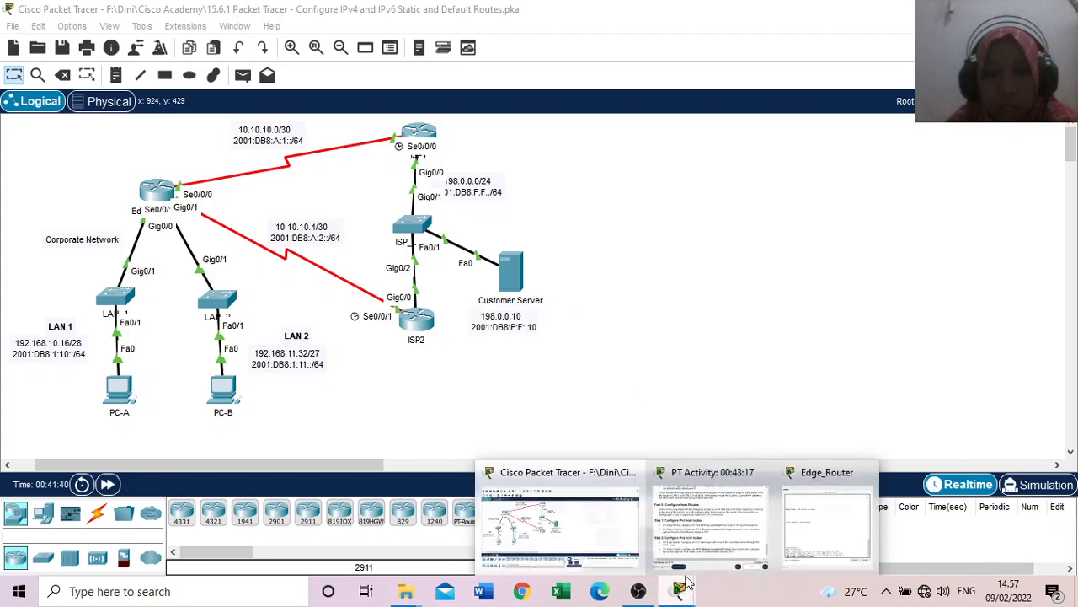
{"action": "left_click", "coordinate": [746, 514]}
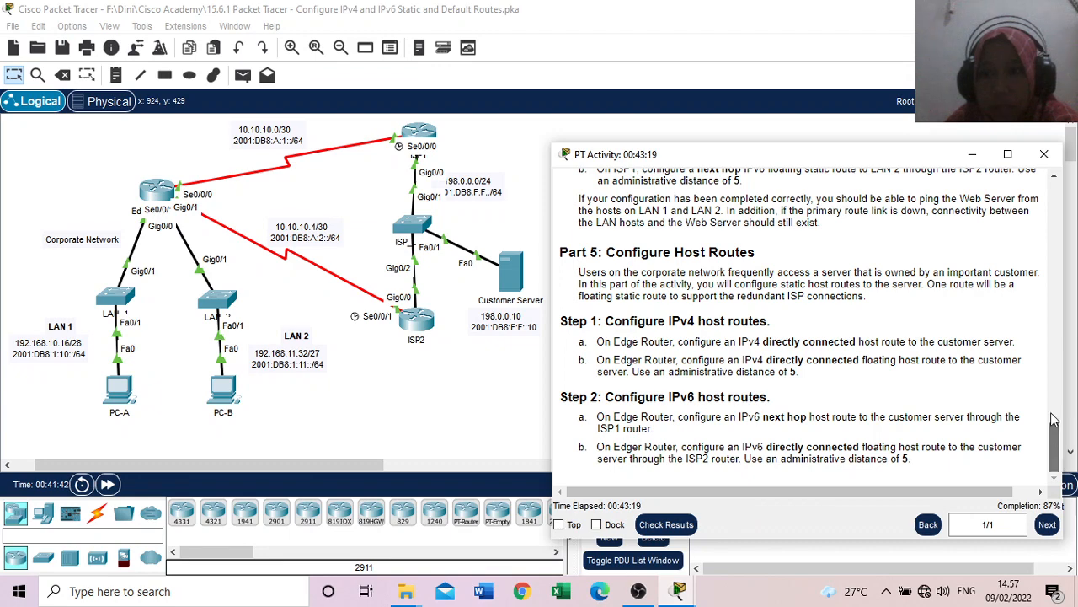
{"action": "left_click_drag", "start_coordinate": [1053, 419], "coordinate": [1072, 255]}
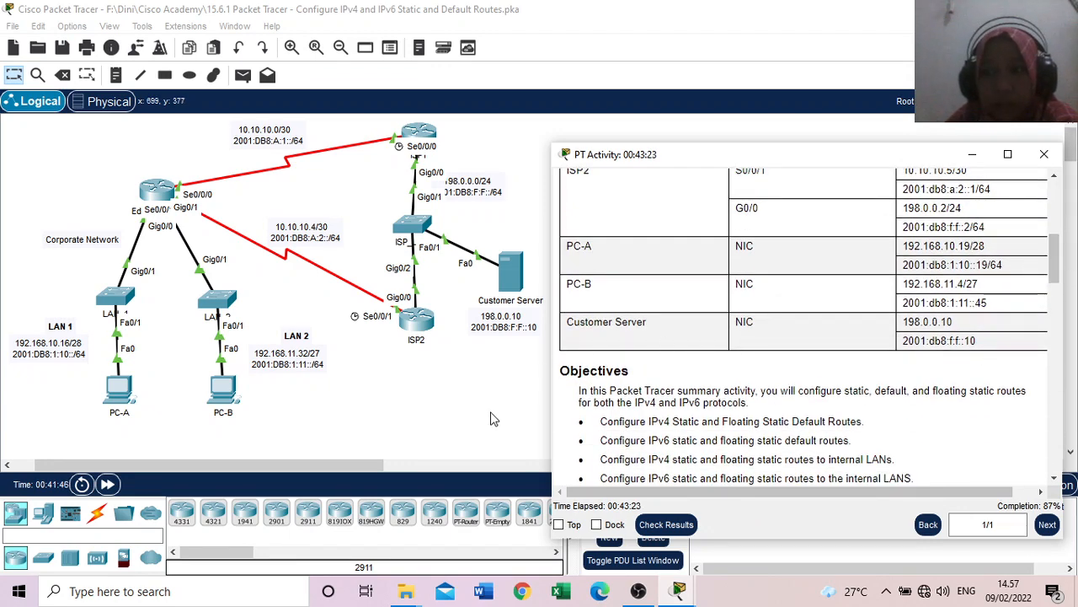
{"action": "left_click", "coordinate": [509, 332]}
{"action": "double_click", "coordinate": [508, 332]}
{"action": "left_click_drag", "start_coordinate": [537, 326], "coordinate": [468, 325]}
{"action": "key", "text": "ctrl+c"}
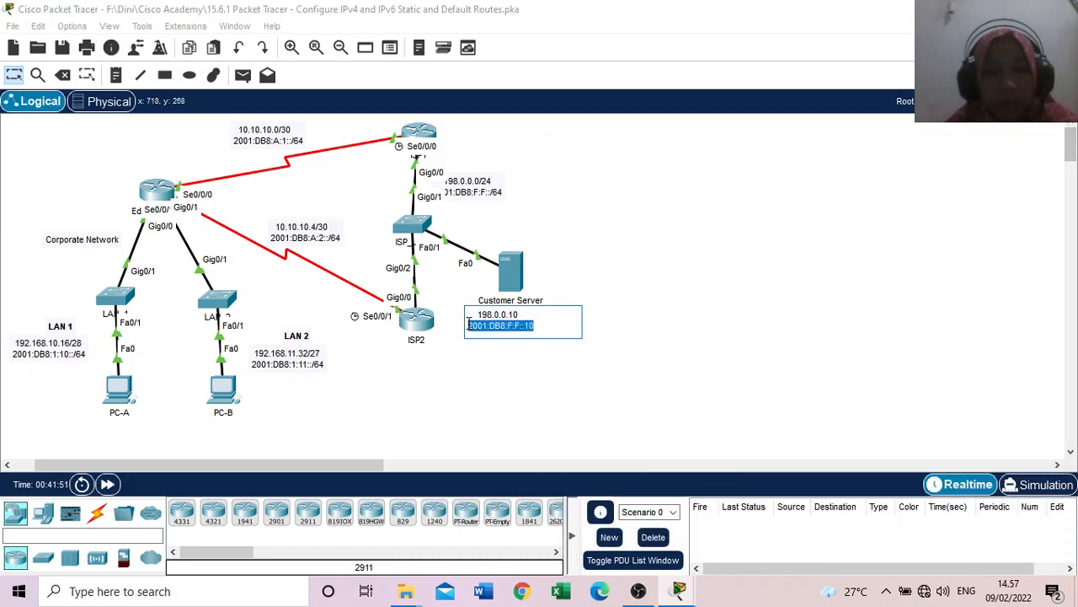
{"action": "left_click", "coordinate": [681, 590]}
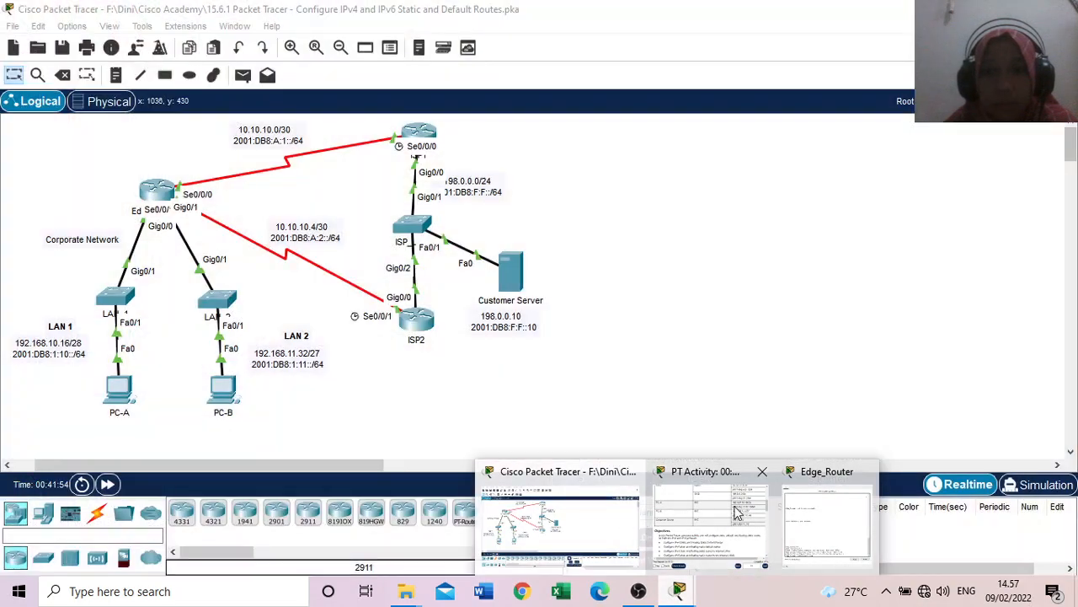
{"action": "left_click", "coordinate": [827, 522]}
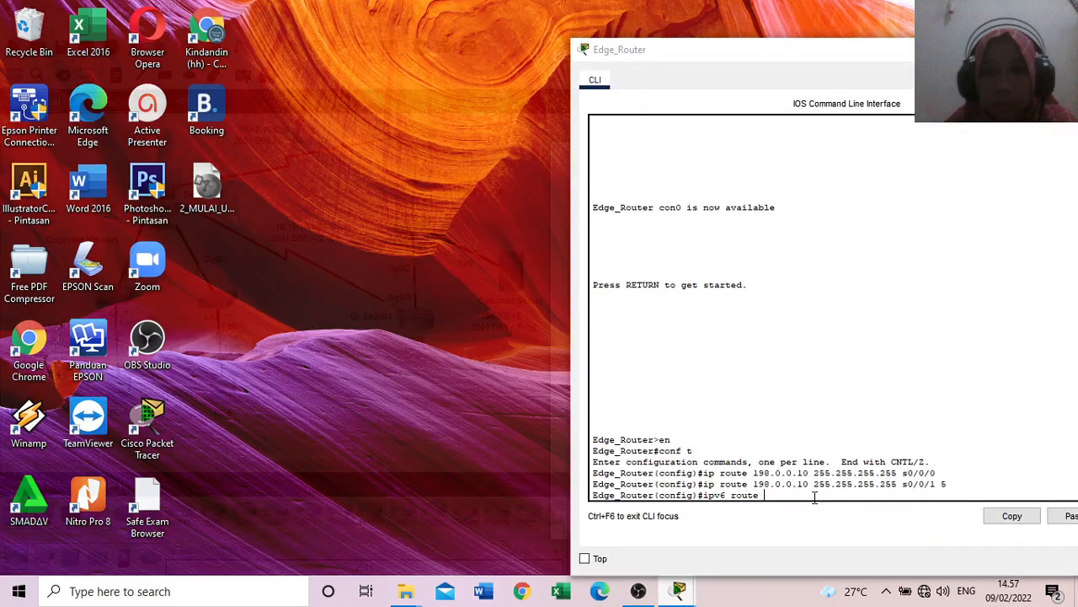
{"action": "right_click", "coordinate": [774, 494]}
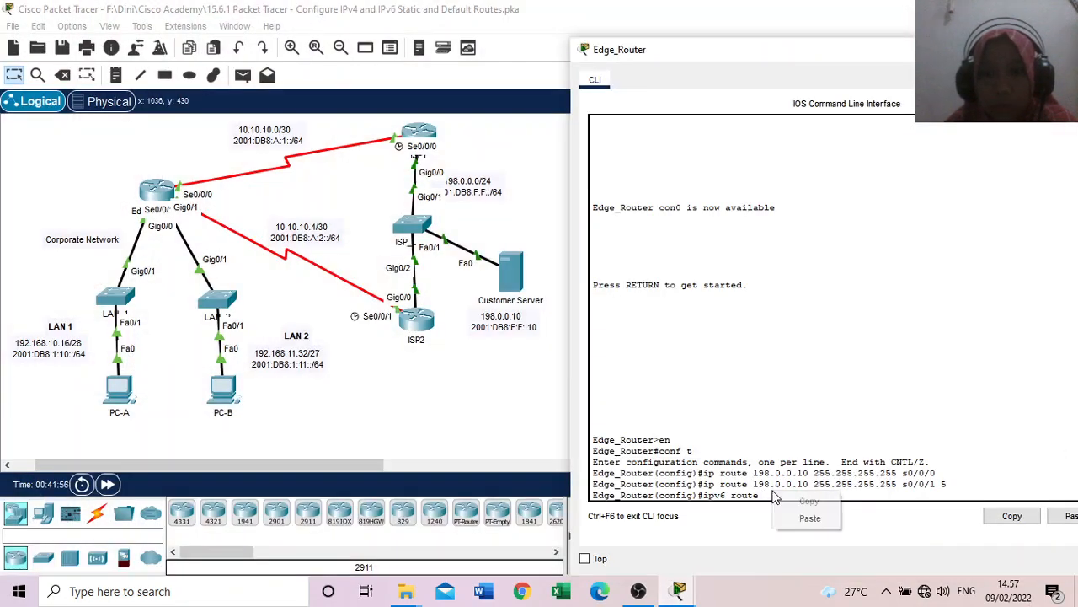
{"action": "left_click", "coordinate": [807, 519]}
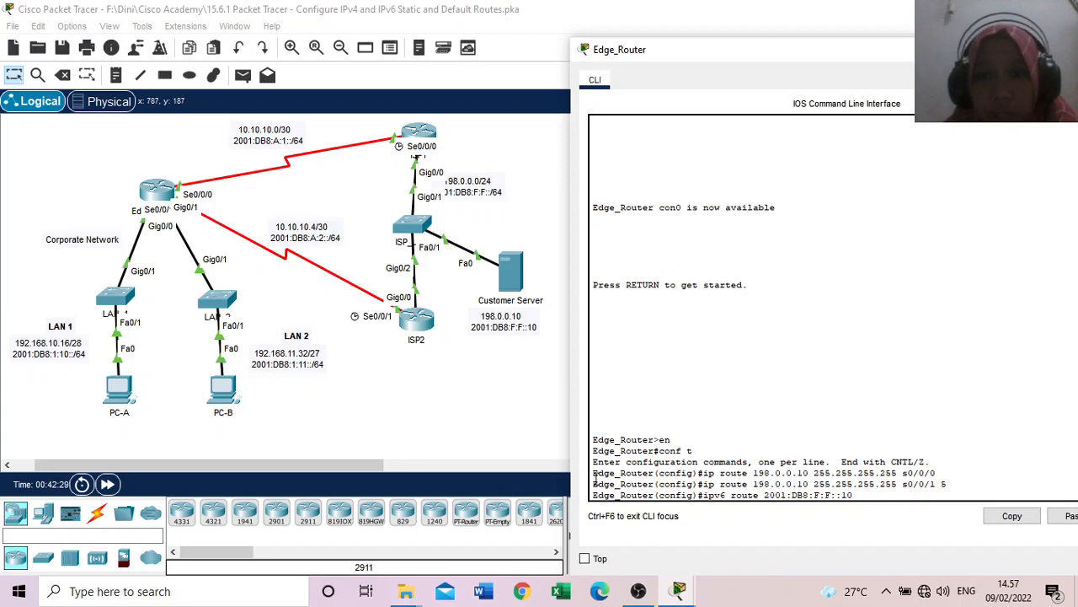
Step: Copy ISP1's S0/0/0 IPv6 address without its prefix from the addressing table and try ipv6 route 2001:DB8:F:F::10 2001:db8:a:1::1
{"action": "mouse_move", "coordinate": [680, 590]}
{"action": "left_click", "coordinate": [725, 540]}
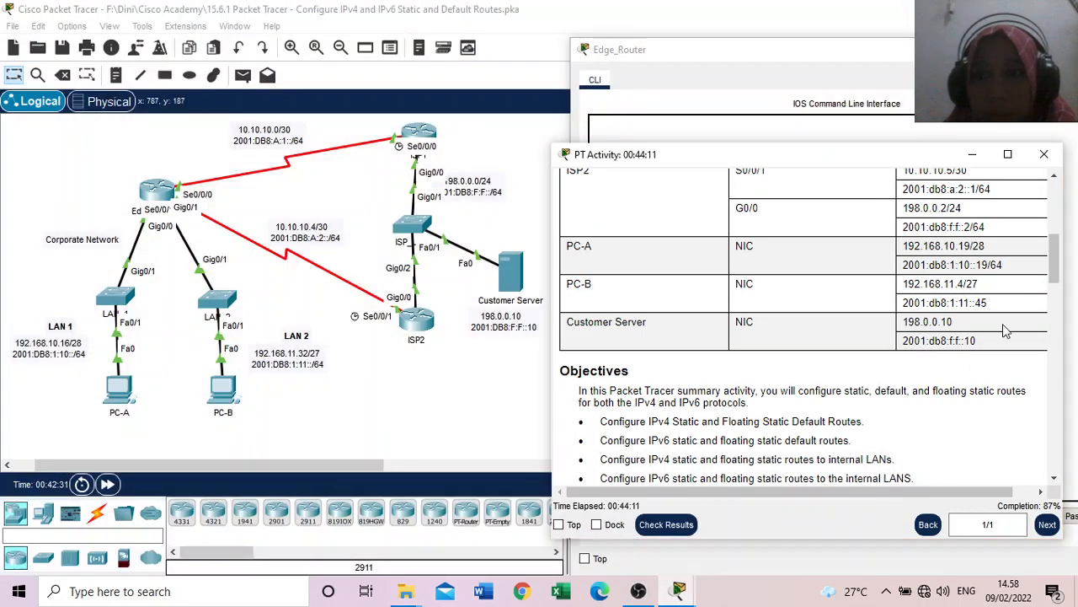
{"action": "left_click_drag", "start_coordinate": [1051, 270], "coordinate": [1052, 210]}
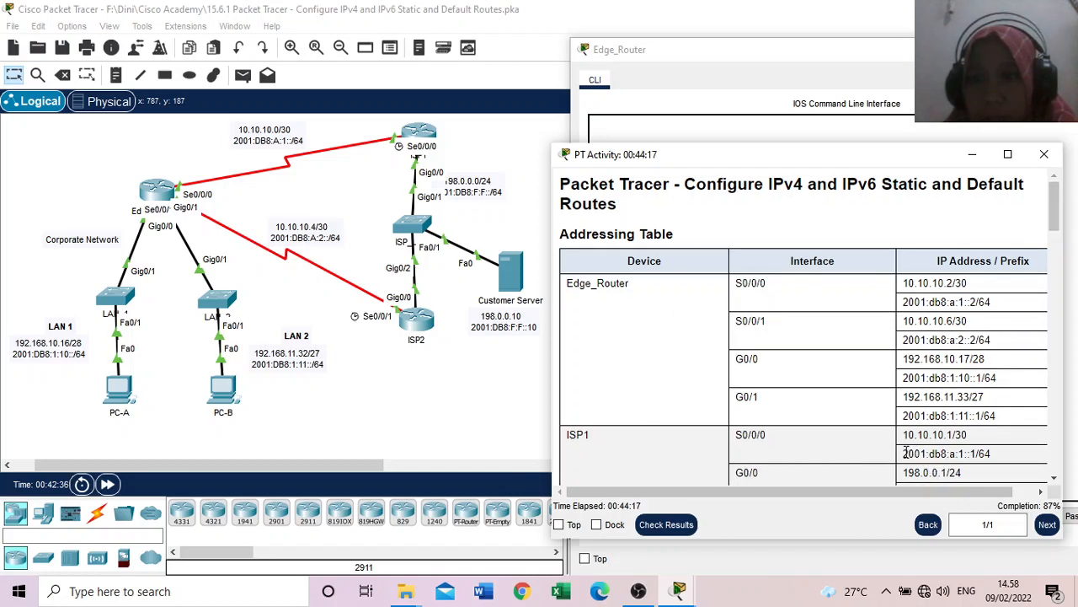
{"action": "left_click_drag", "start_coordinate": [906, 454], "coordinate": [978, 453]}
{"action": "right_click", "coordinate": [978, 455]}
{"action": "left_click", "coordinate": [994, 467]}
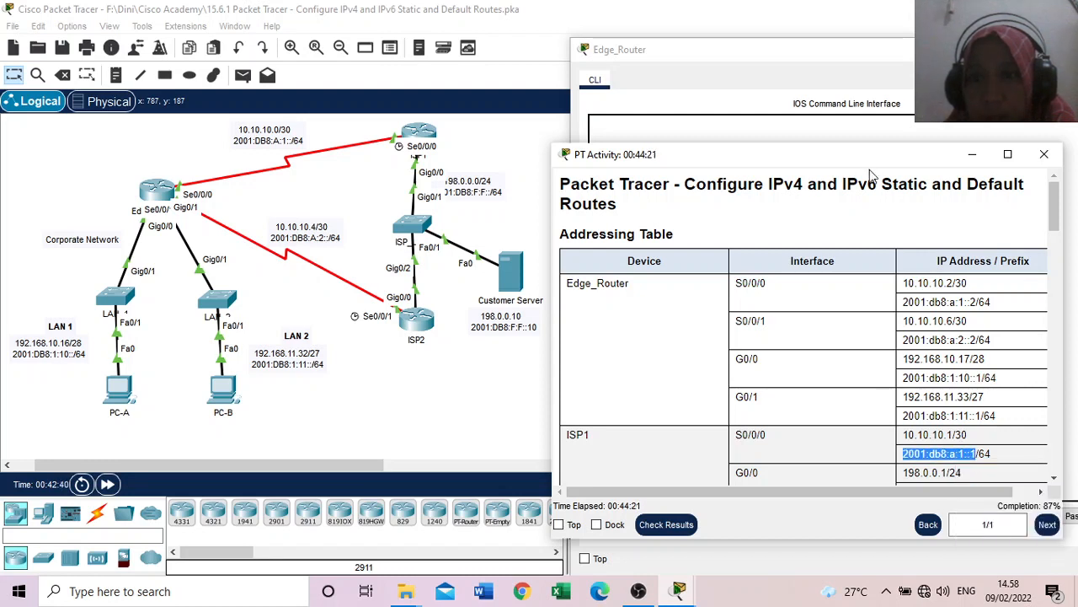
{"action": "left_click", "coordinate": [819, 56]}
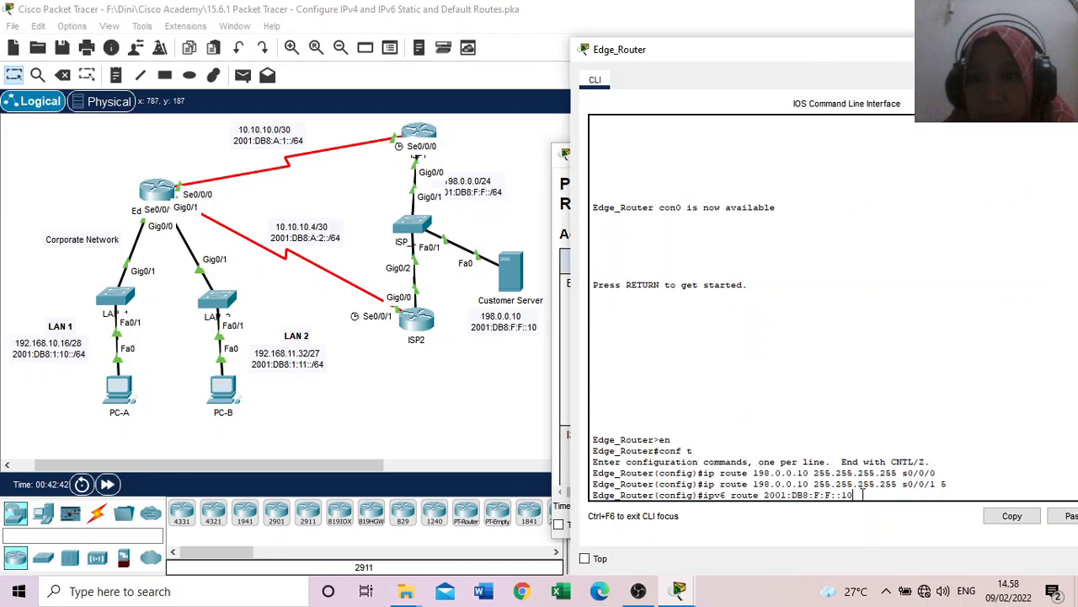
{"action": "left_click", "coordinate": [1070, 517]}
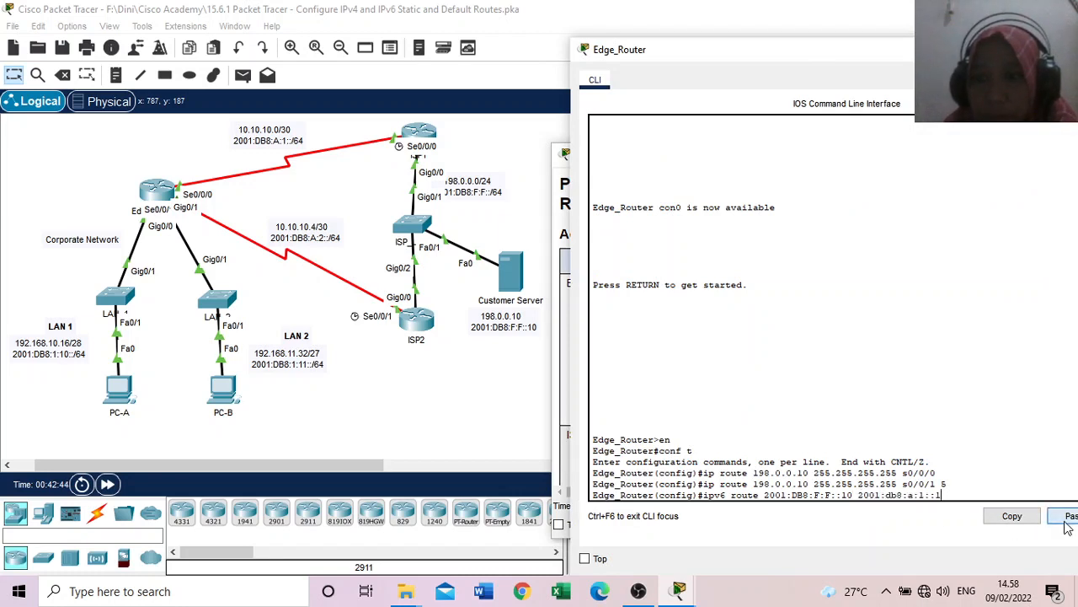
{"action": "key", "text": "Return"}
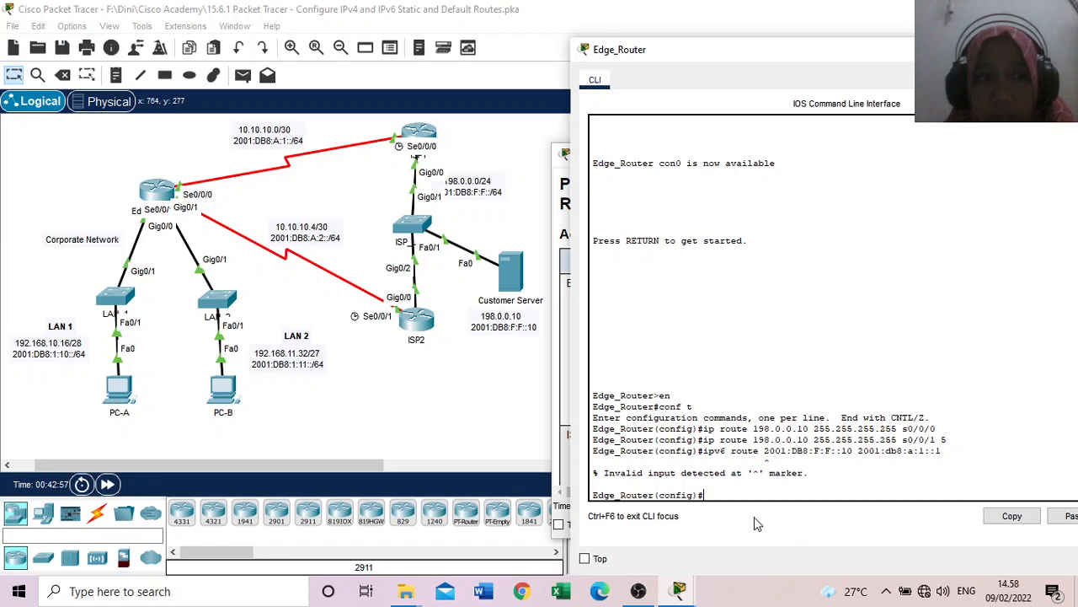
Step: Add the /128 prefix to the host address and run ipv6 route 2001:DB8:F:F::10/128 2001:db8:a:1::1
{"action": "key", "text": "Up"}
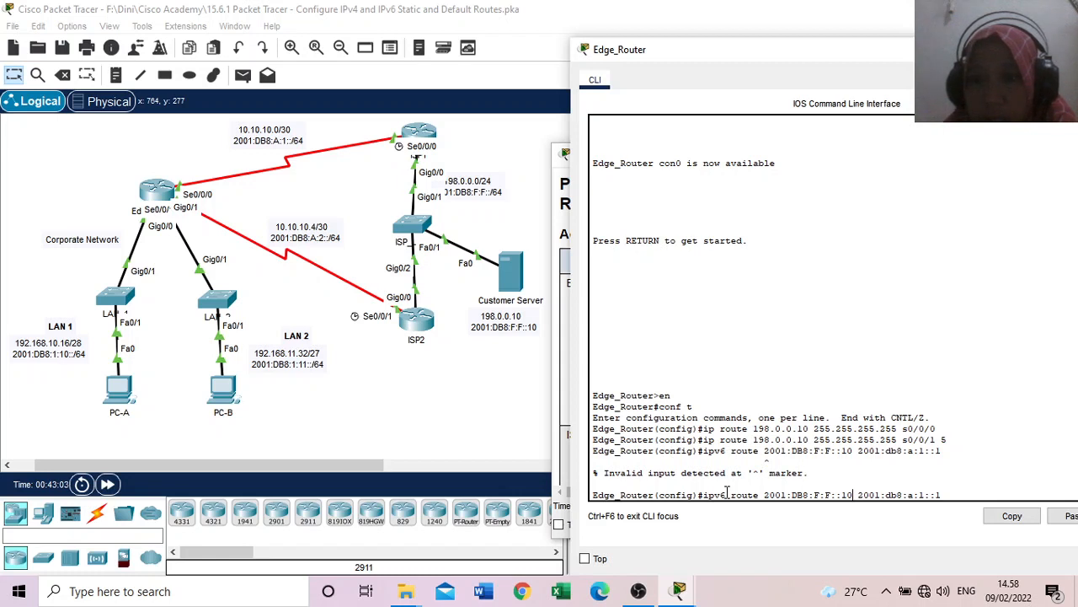
{"action": "type", "text": "/128"}
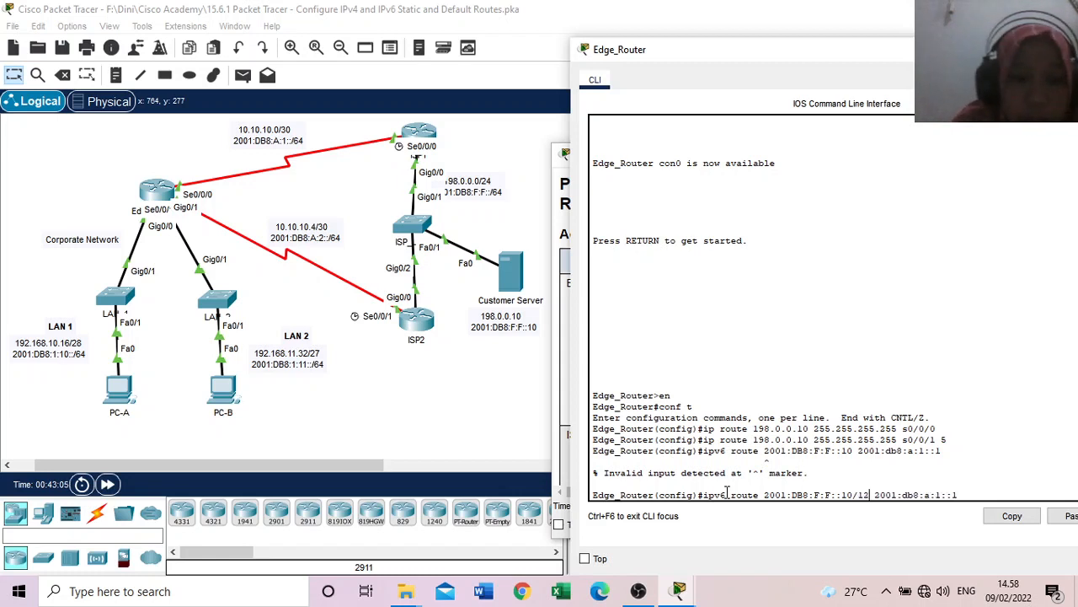
{"action": "key", "text": "Return"}
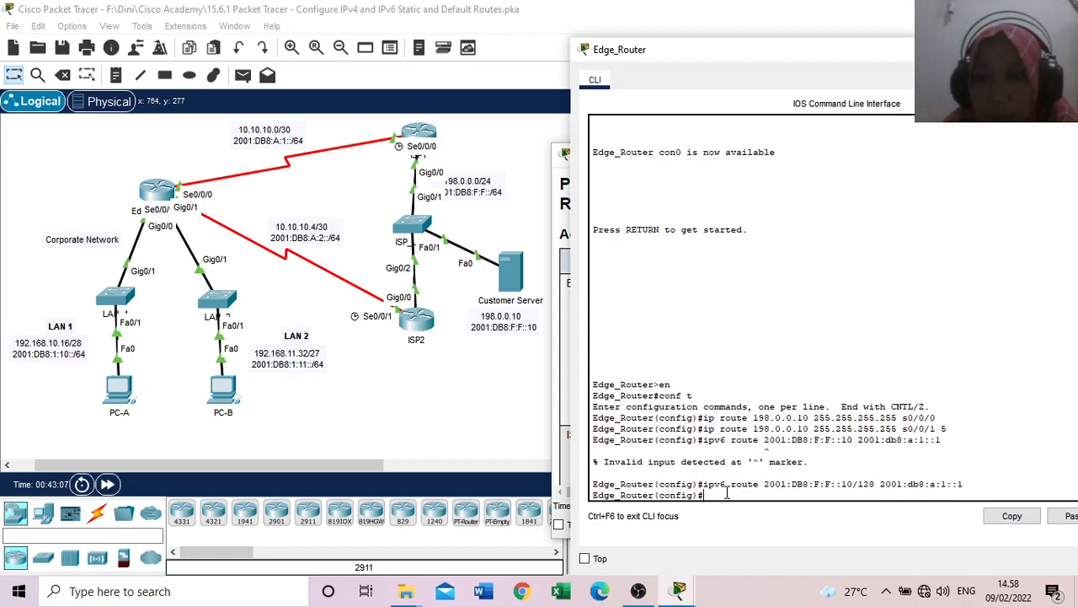
Step: Check the IPv6 floating host route instruction, recall the last route command and copy ISP2's S0/0/1 IPv6 address from the addressing table
{"action": "left_click", "coordinate": [578, 330]}
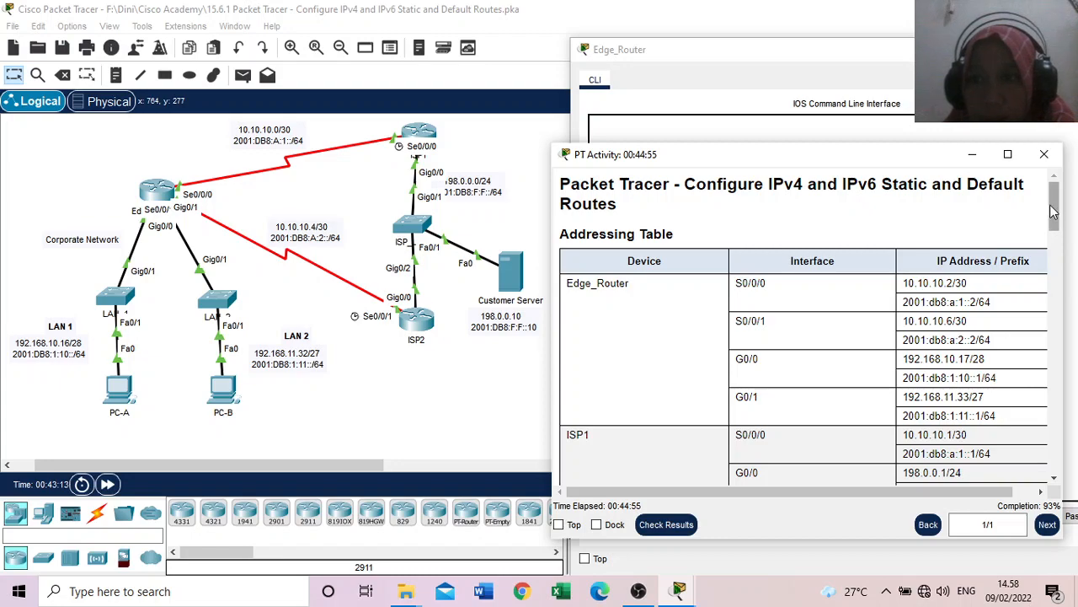
{"action": "left_click_drag", "start_coordinate": [1055, 212], "coordinate": [1072, 460]}
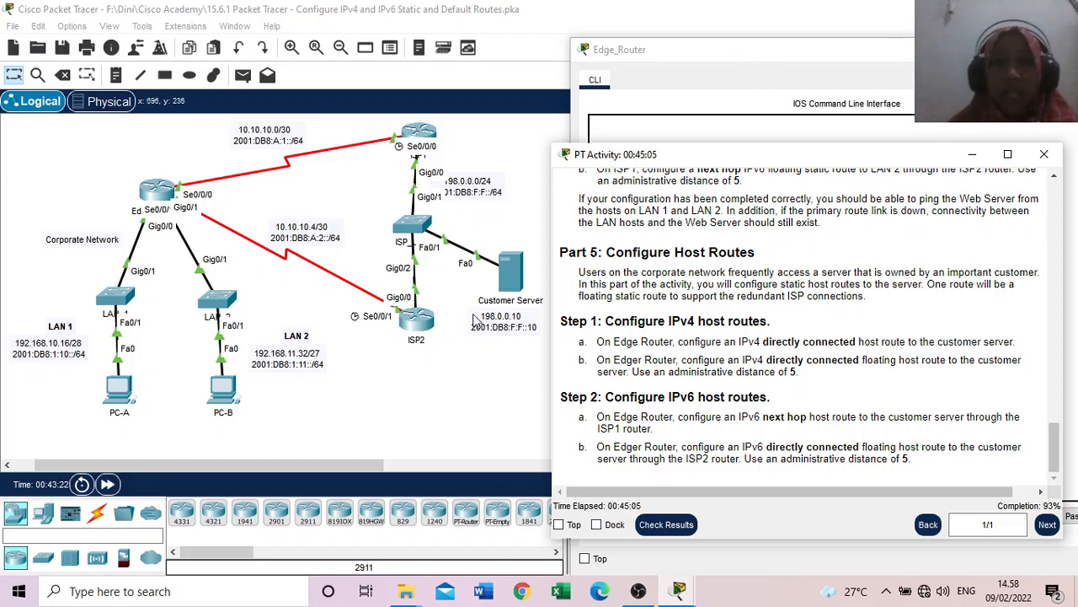
{"action": "left_click", "coordinate": [791, 59]}
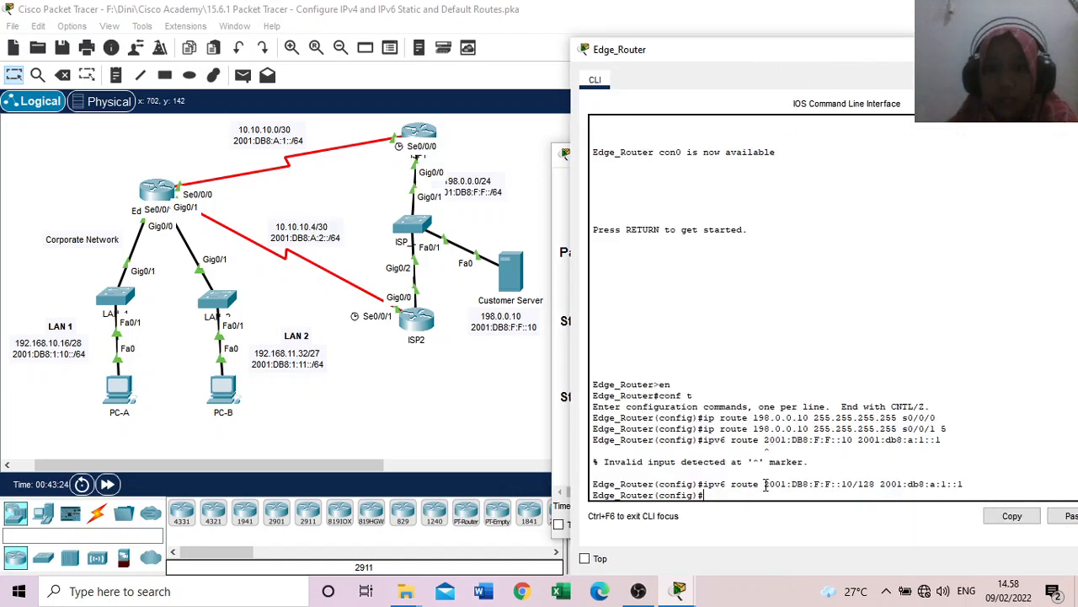
{"action": "key", "text": "Up"}
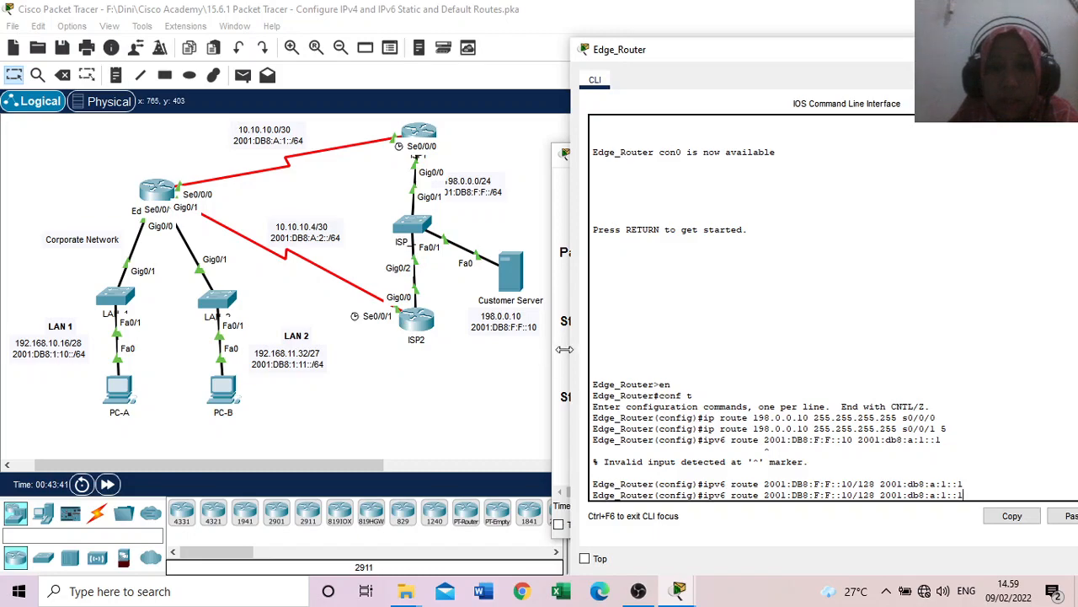
{"action": "left_click", "coordinate": [563, 354]}
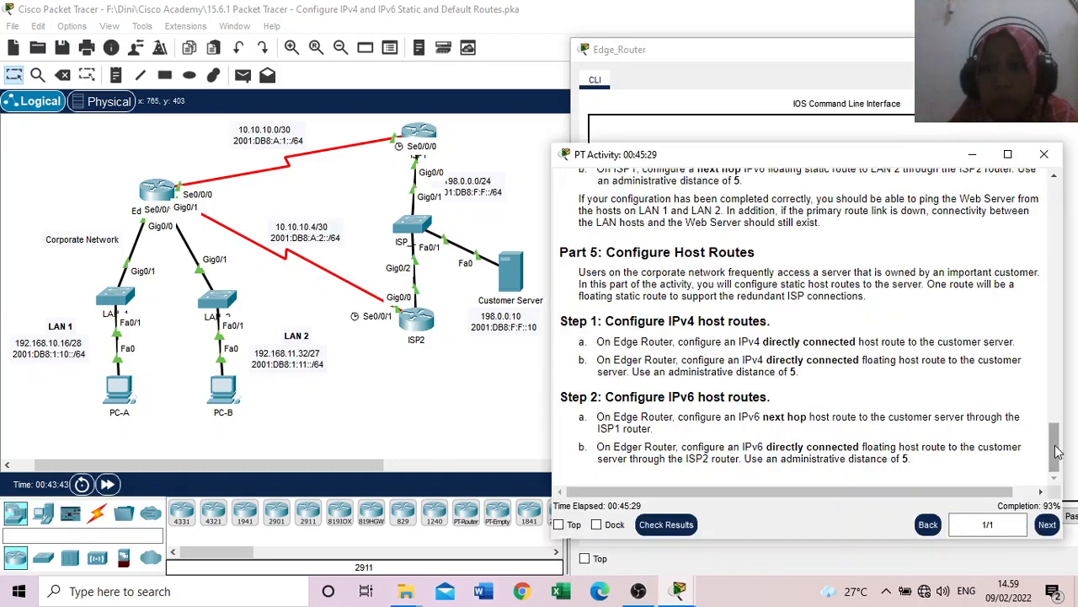
{"action": "left_click_drag", "start_coordinate": [1063, 452], "coordinate": [1065, 234]}
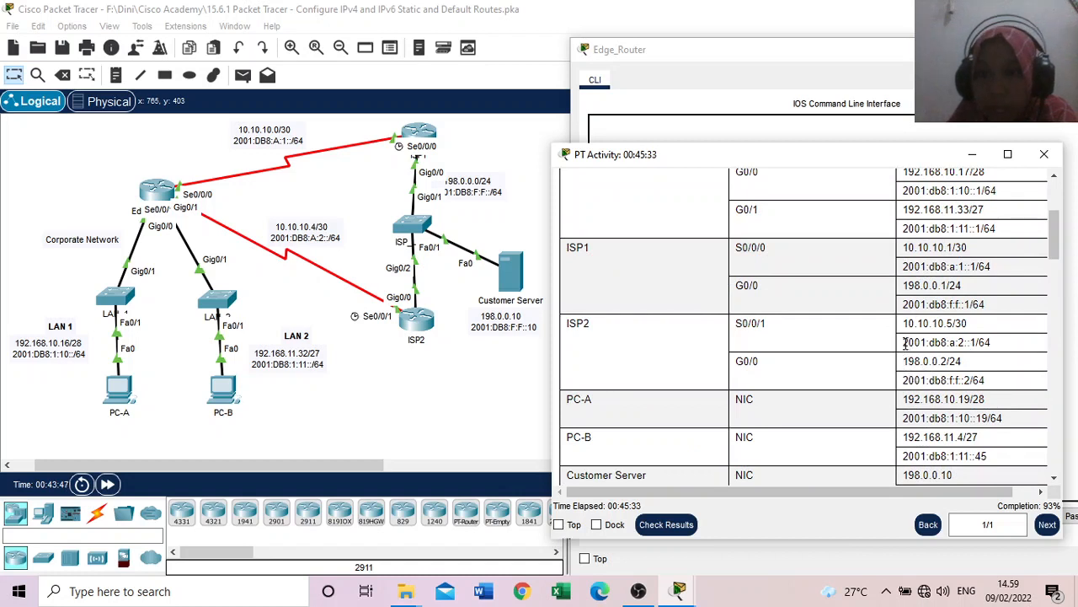
{"action": "left_click_drag", "start_coordinate": [902, 344], "coordinate": [980, 357]}
{"action": "key", "text": "ctrl+c"}
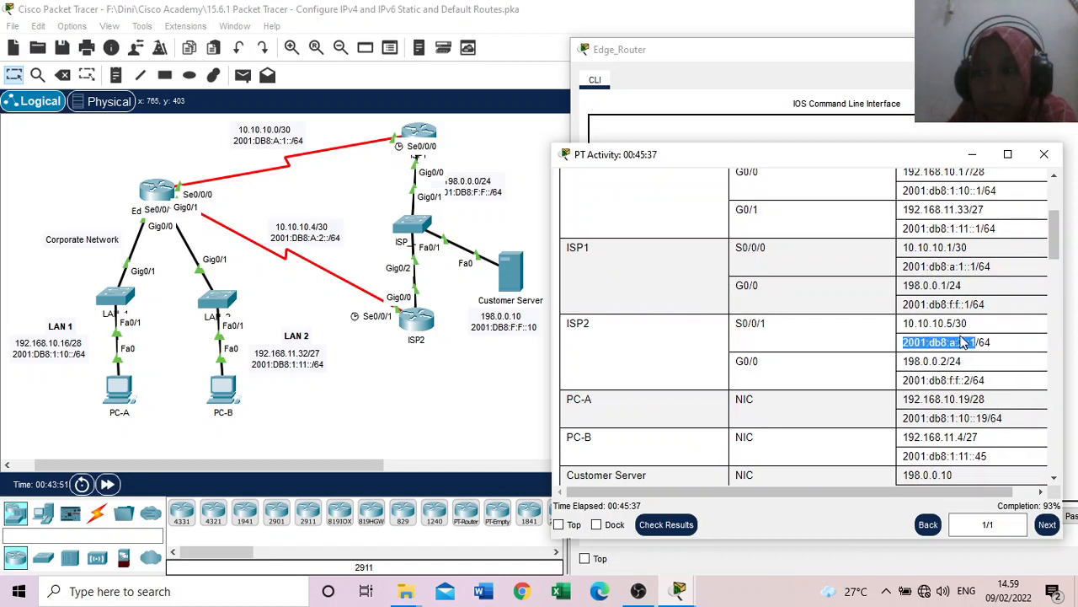
{"action": "right_click", "coordinate": [963, 343]}
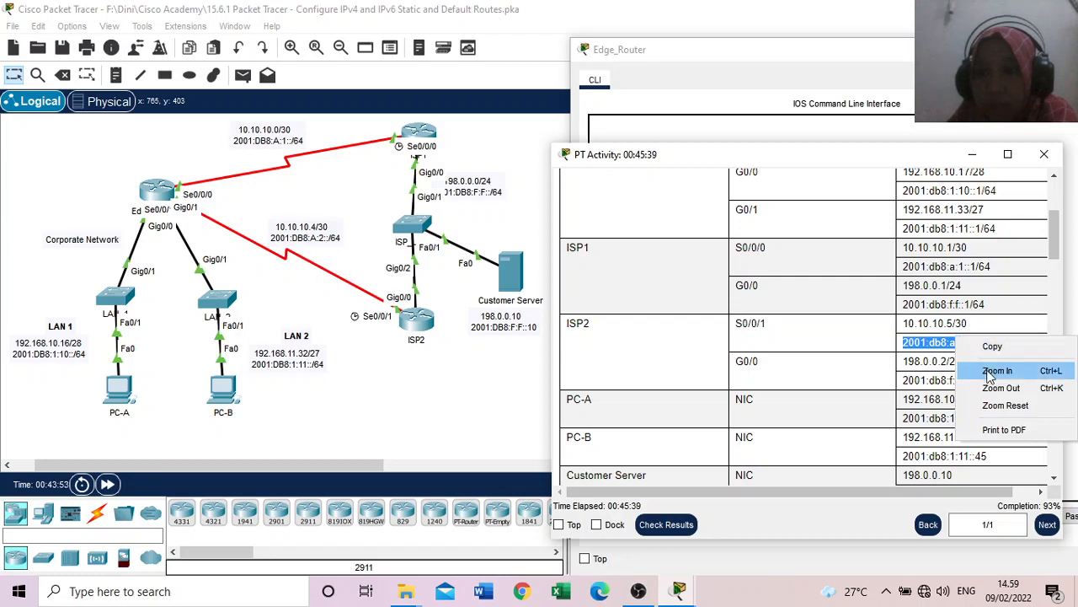
{"action": "left_click", "coordinate": [990, 347]}
Step: Complete the recalled command on Edge_Router and run ipv6 route 2001:DB8:F:F::10/128 2001:db8:a:2::1 5
{"action": "left_click", "coordinate": [906, 87]}
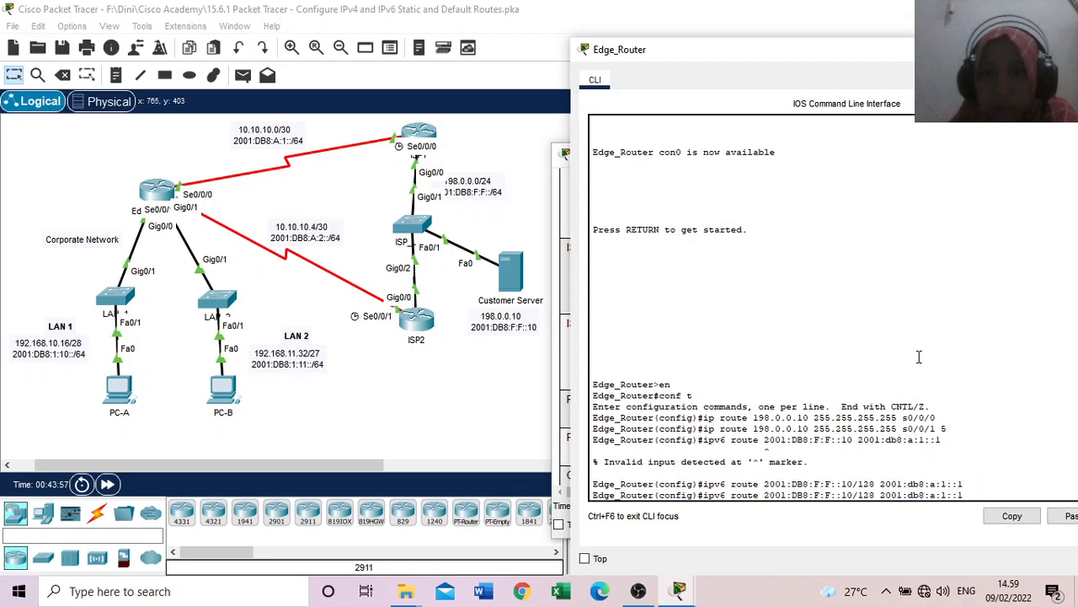
{"action": "scroll", "coordinate": [920, 461], "scroll_direction": "down", "scroll_amount": 1}
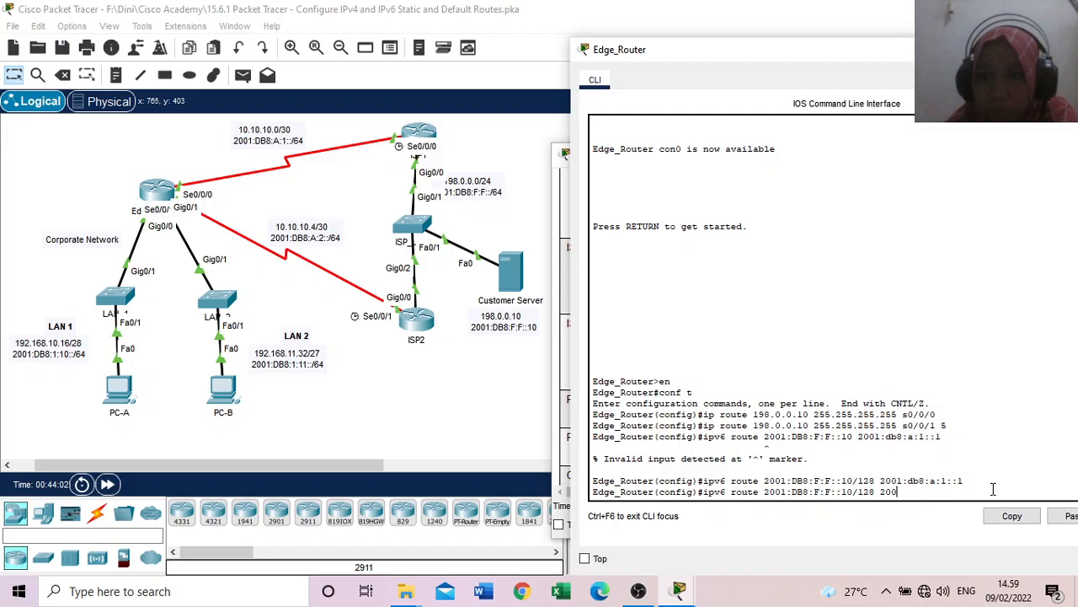
{"action": "left_click", "coordinate": [1064, 517]}
{"action": "type", "text": "5"}
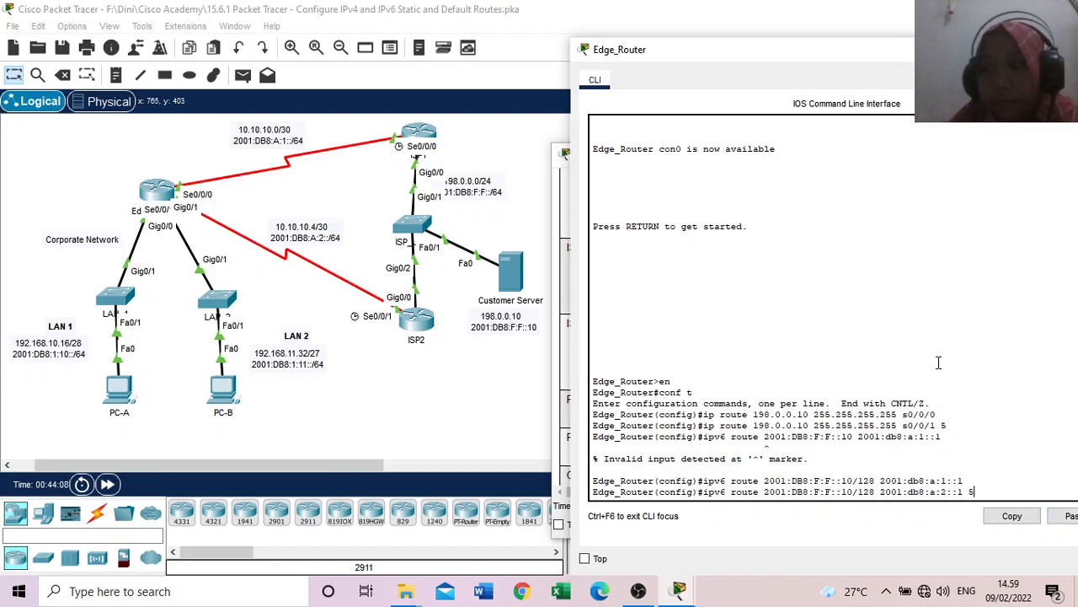
{"action": "key", "text": "Return"}
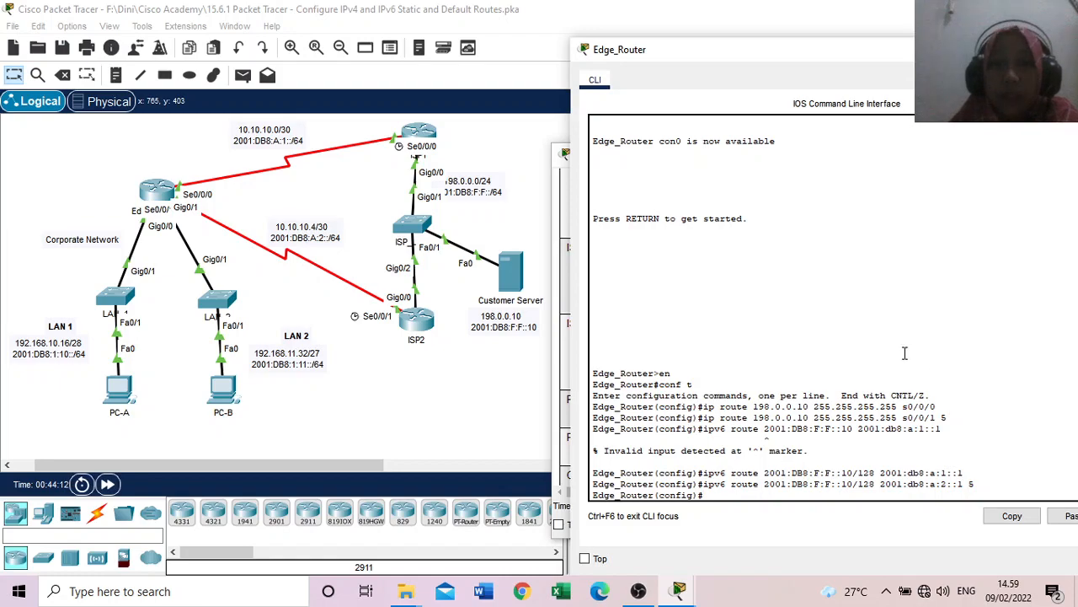
Step: Return to the activity's Part 5 instructions, check the results, review the assessment items and close the results
{"action": "mouse_move", "coordinate": [681, 592]}
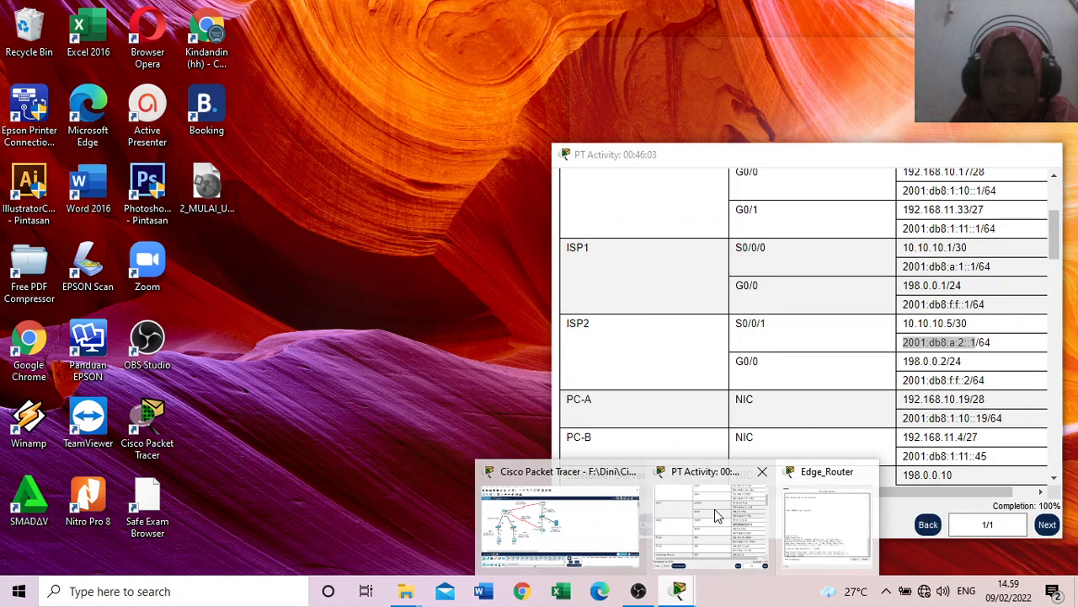
{"action": "left_click", "coordinate": [715, 515]}
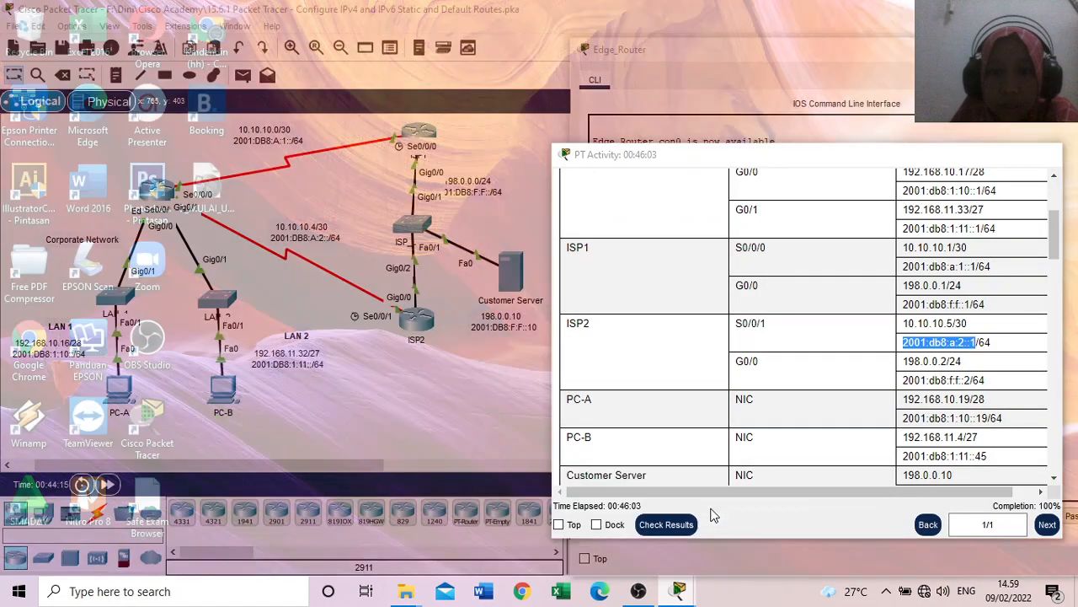
{"action": "left_click_drag", "start_coordinate": [1054, 231], "coordinate": [1072, 489]}
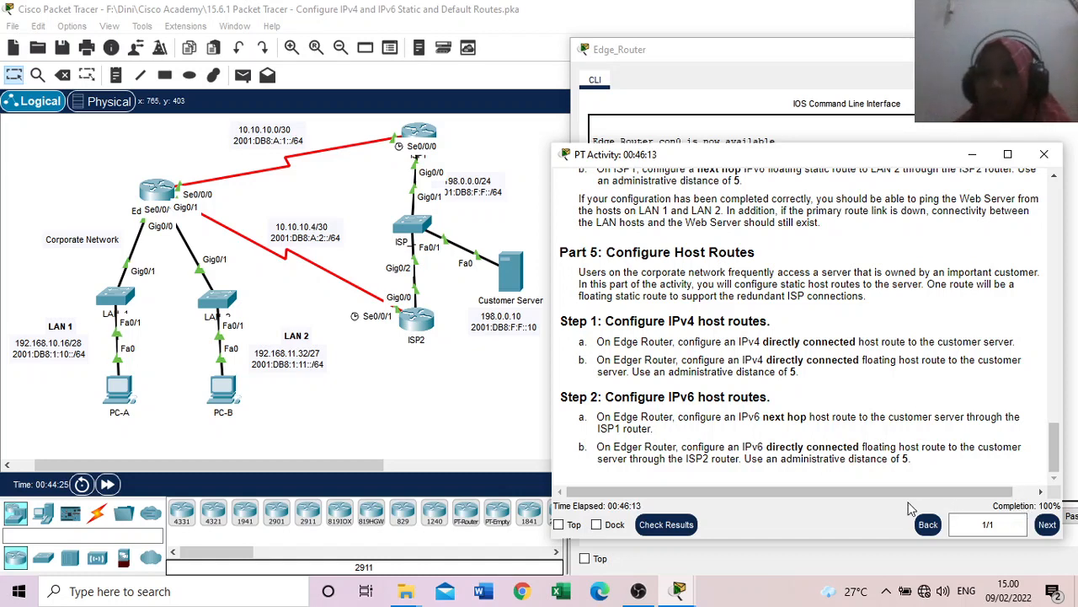
{"action": "left_click", "coordinate": [665, 525]}
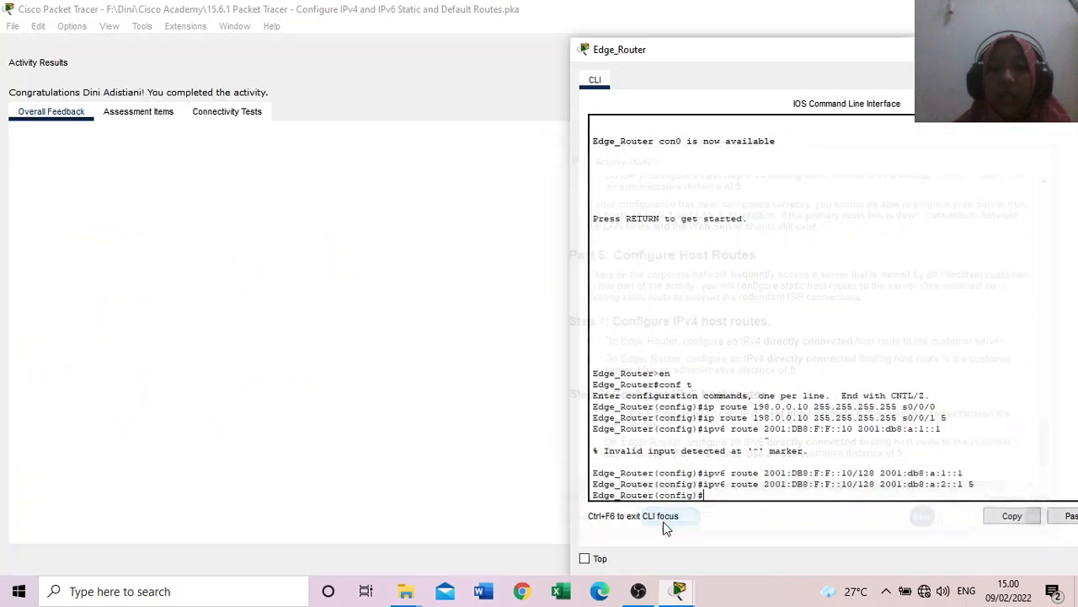
{"action": "left_click", "coordinate": [156, 120]}
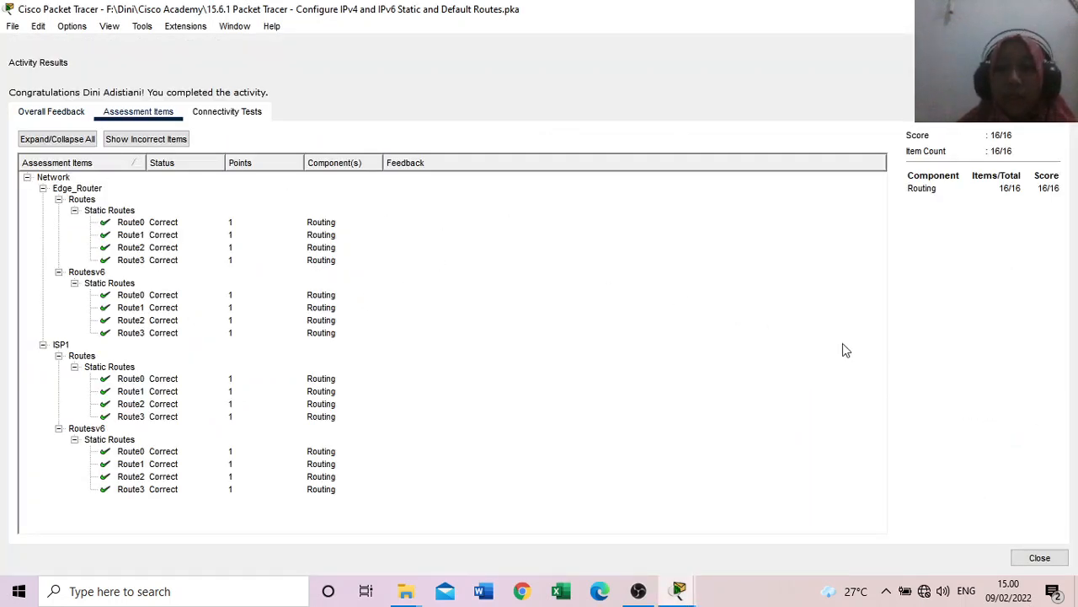
{"action": "left_click", "coordinate": [1040, 557]}
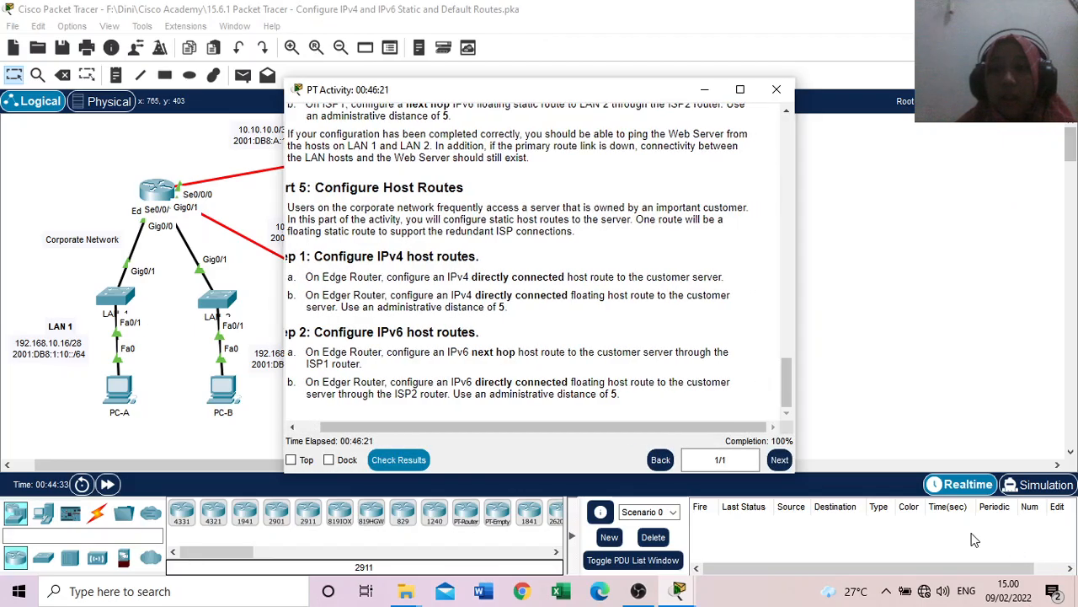
Step: Minimize the activity instructions and send a simple PDU from Edge_Router to the Customer Server
{"action": "left_click_drag", "start_coordinate": [732, 140], "coordinate": [878, 180]}
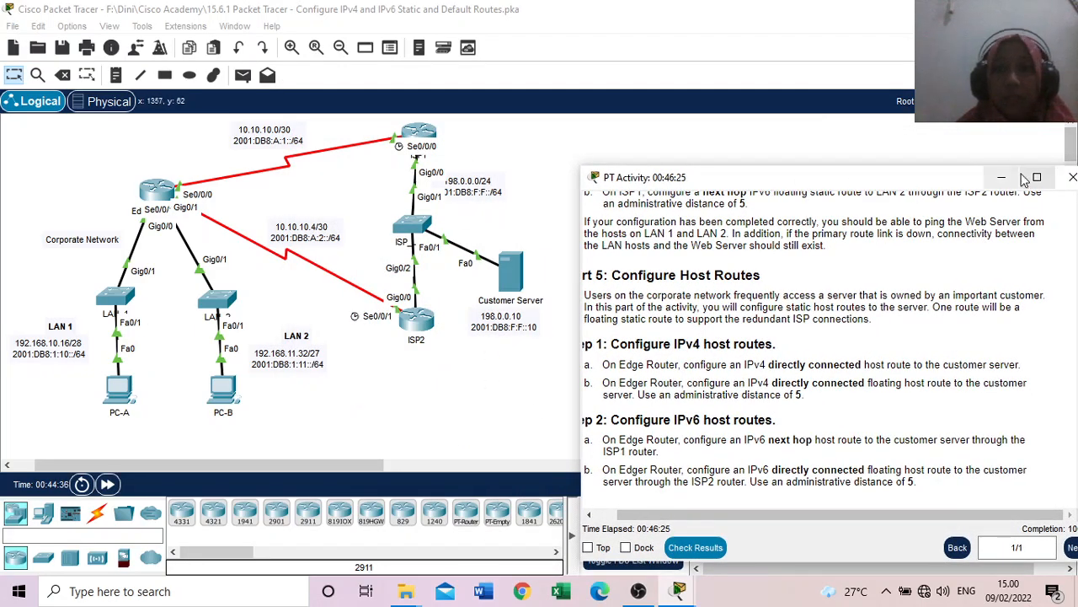
{"action": "left_click", "coordinate": [995, 180]}
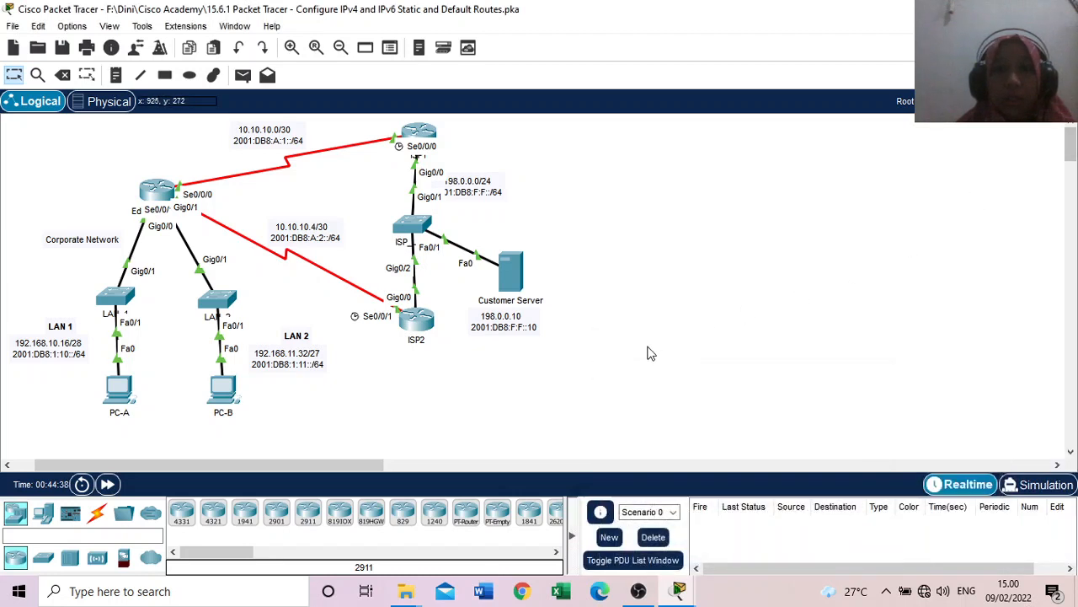
{"action": "left_click", "coordinate": [244, 80]}
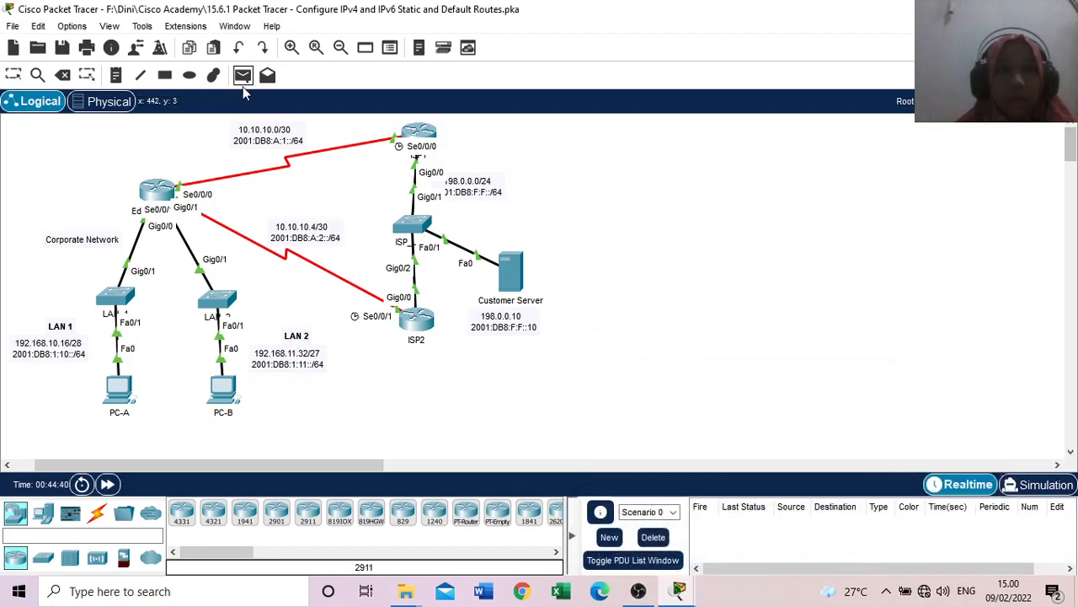
{"action": "left_click", "coordinate": [166, 193]}
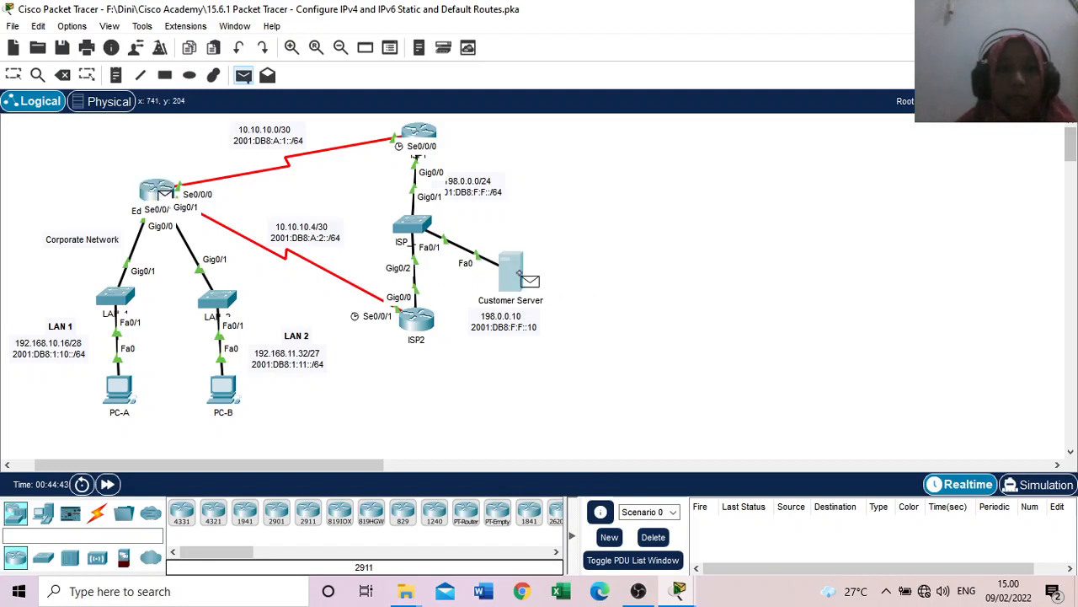
{"action": "left_click", "coordinate": [524, 278]}
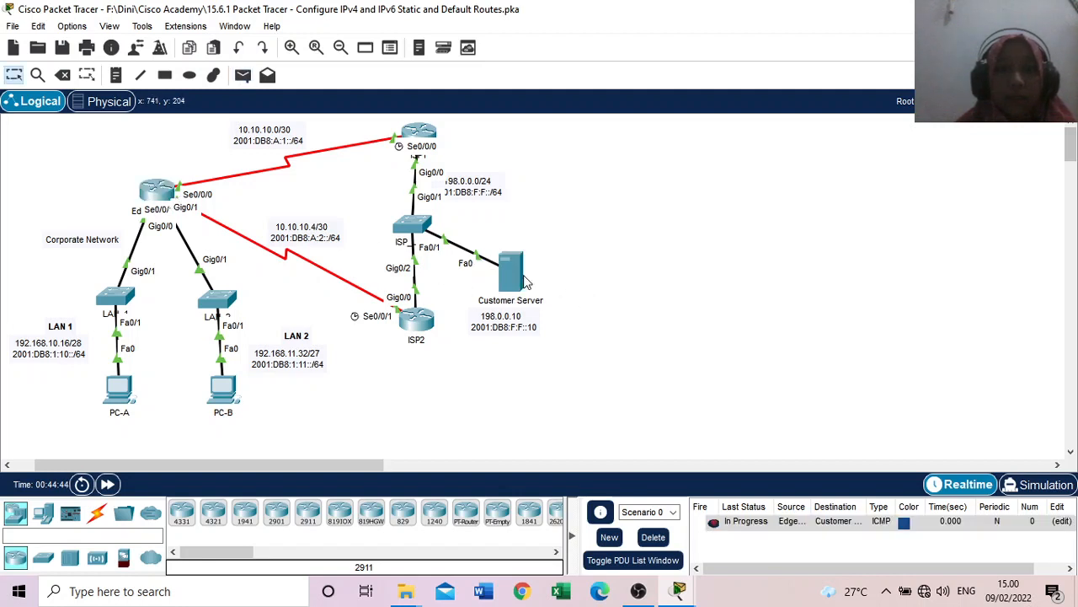
Step: Delete the scenario's test PDU and send a new simple PDU from Edge_Router to the Customer Server
{"action": "left_click", "coordinate": [652, 537]}
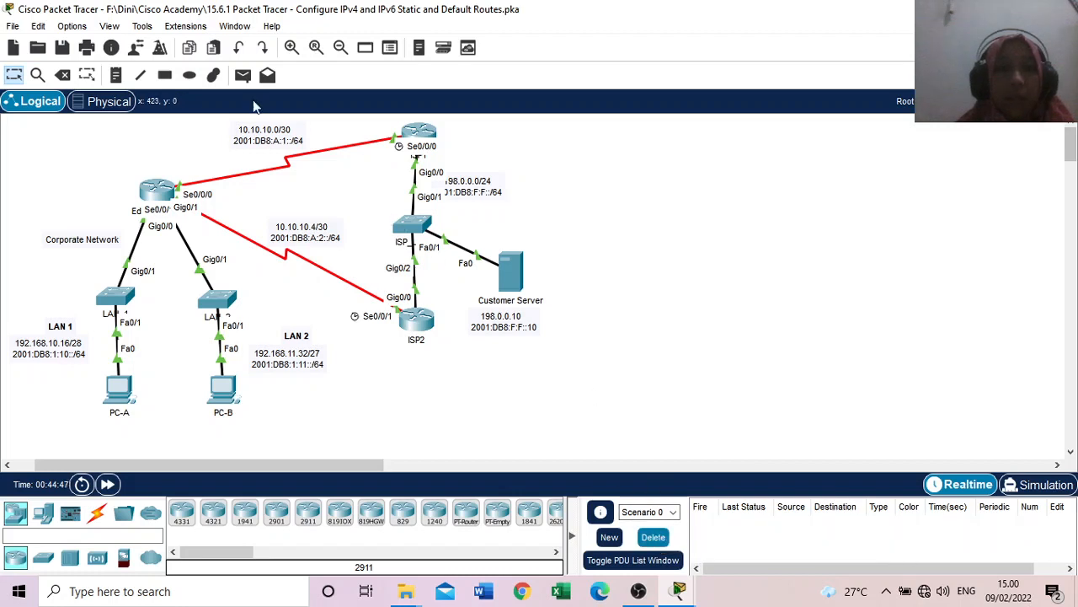
{"action": "left_click", "coordinate": [243, 75]}
{"action": "left_click", "coordinate": [165, 192]}
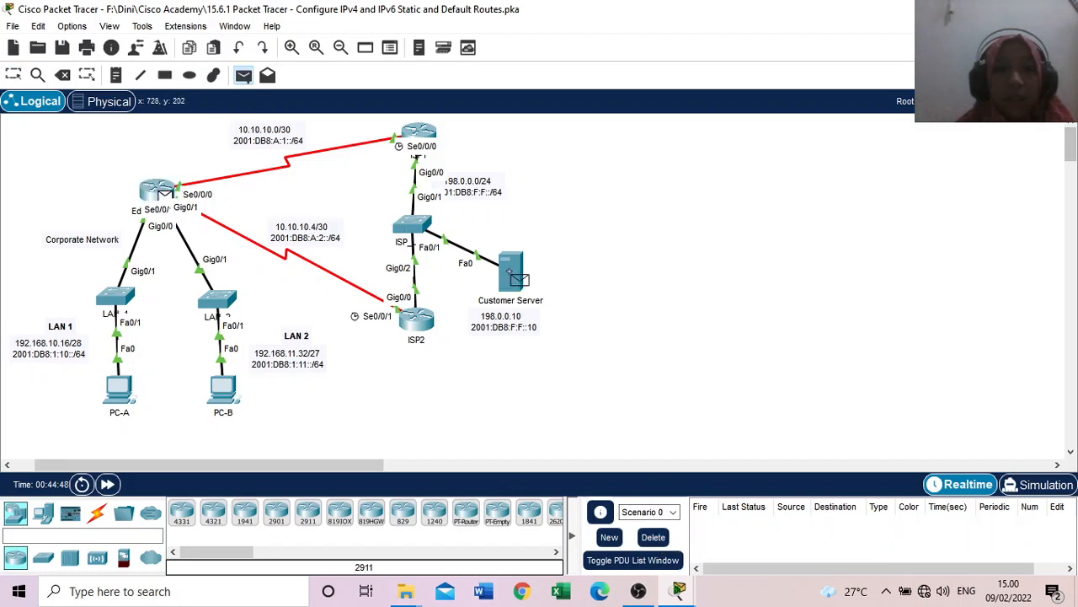
{"action": "left_click", "coordinate": [516, 278]}
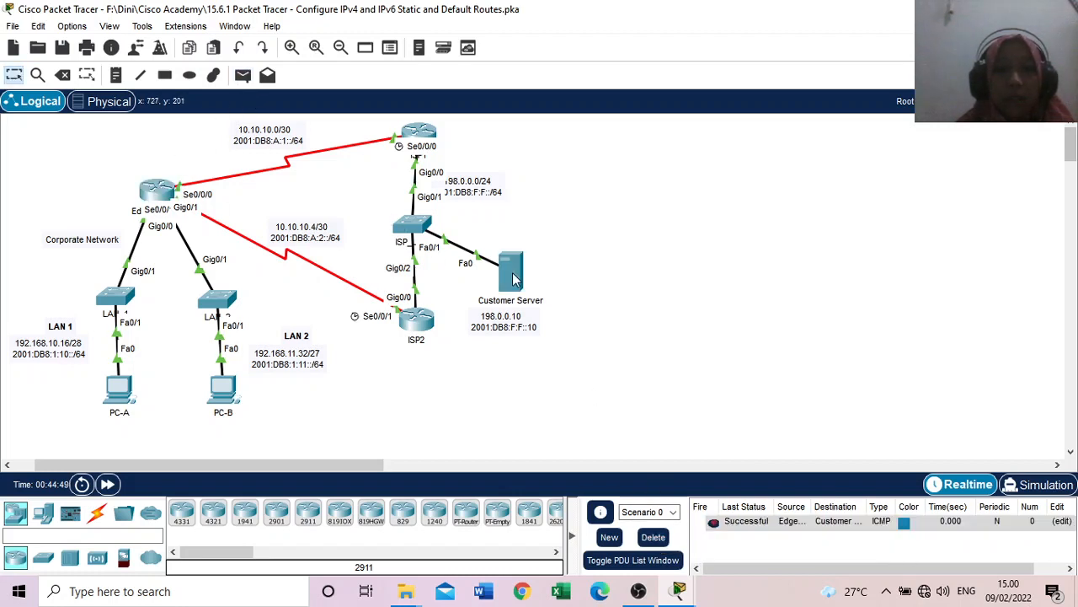
Step: Send a simple PDU in the reverse direction, from the Customer Server to Edge_Router
{"action": "left_click", "coordinate": [244, 77]}
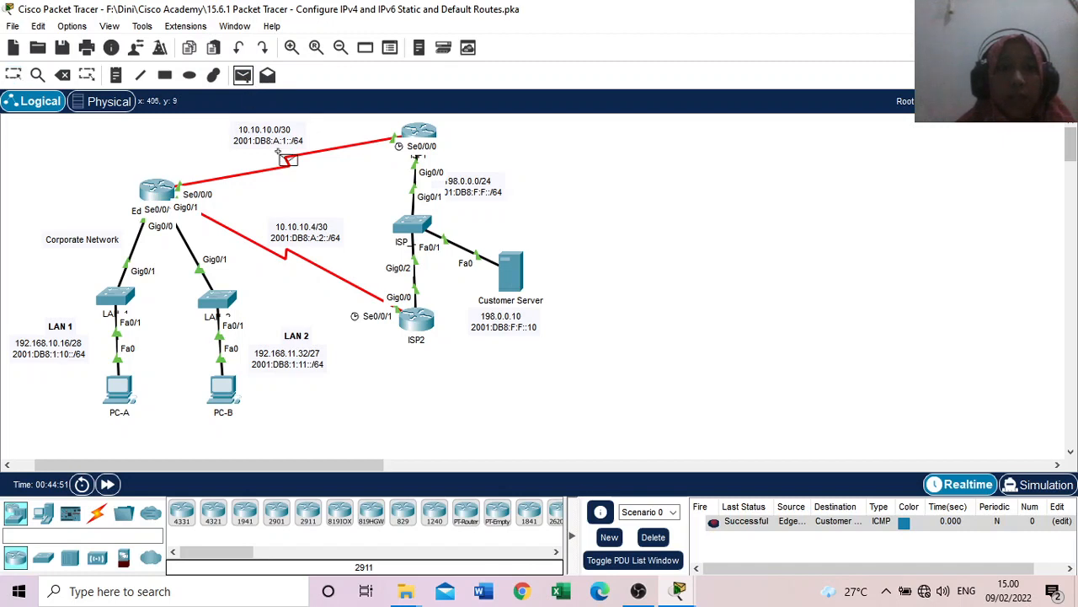
{"action": "left_click", "coordinate": [520, 278]}
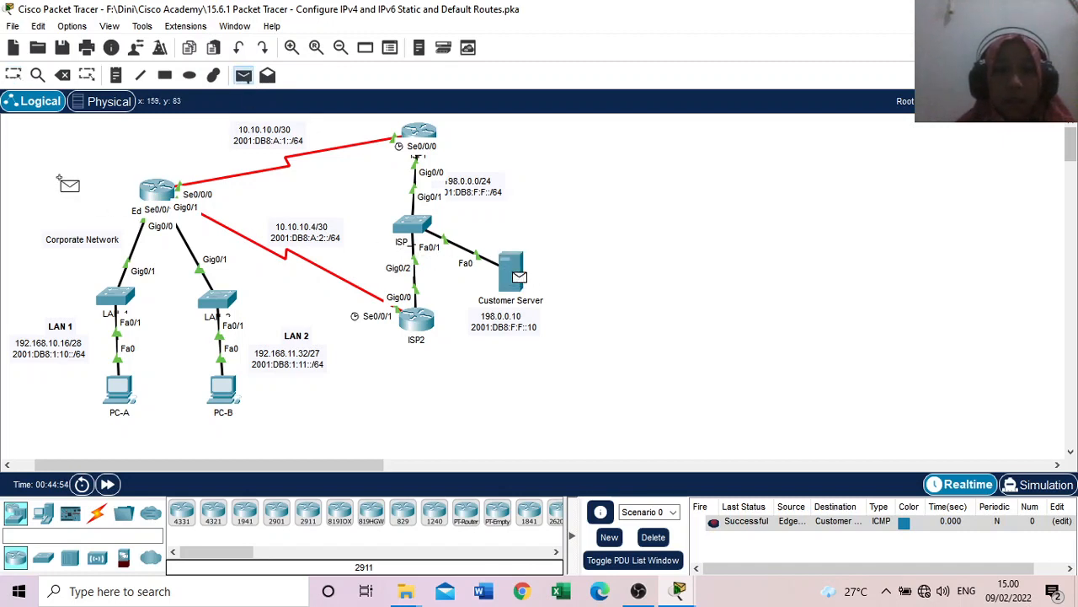
{"action": "left_click", "coordinate": [156, 201]}
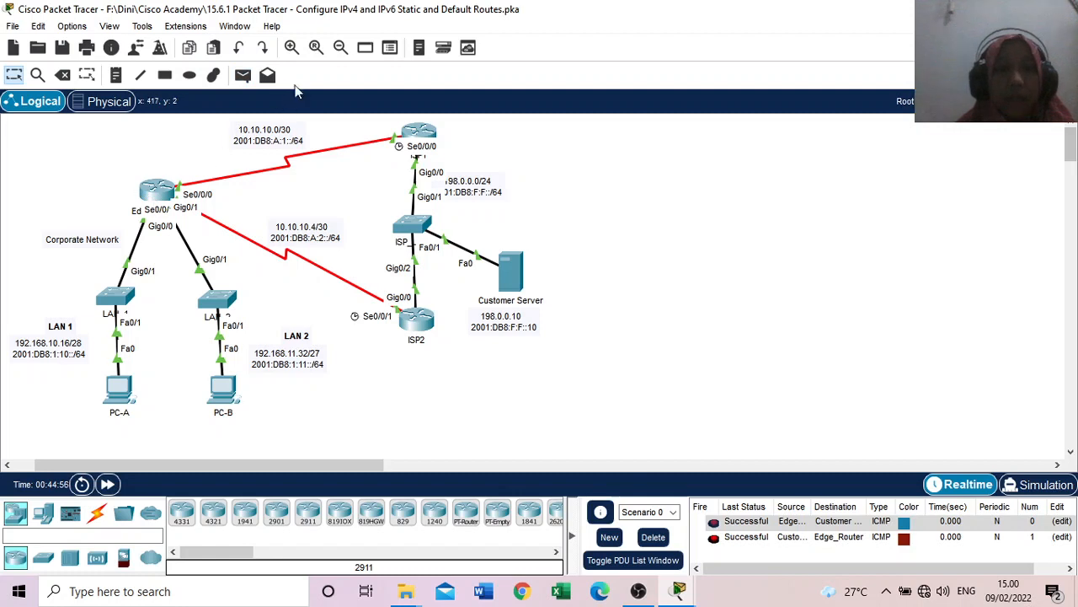
Step: Clear the scenario's test PDUs and send a simple PDU from ISP1 to PC-A
{"action": "left_click", "coordinate": [242, 76]}
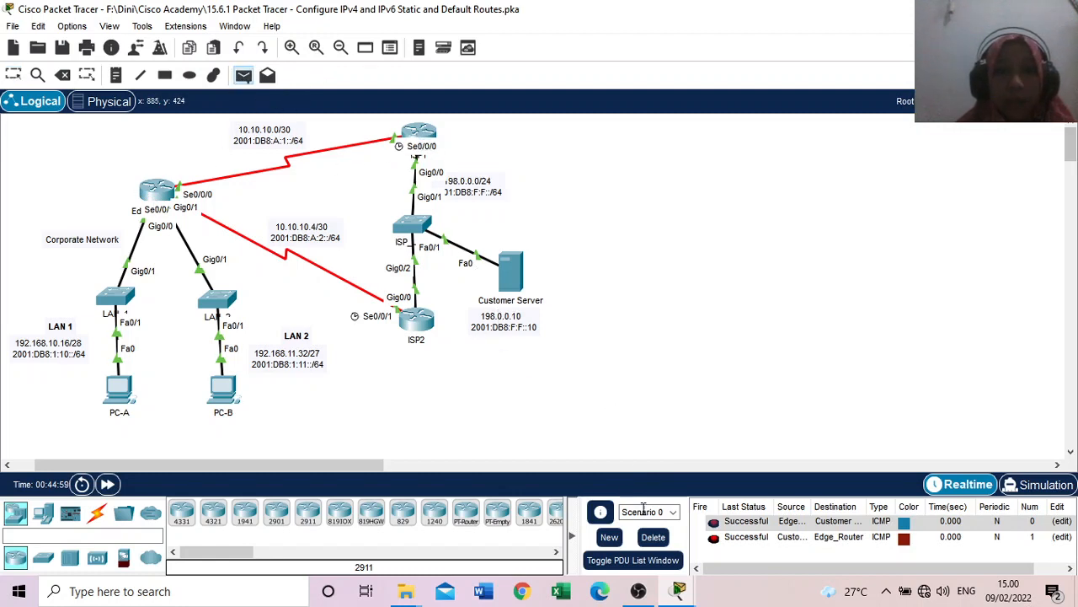
{"action": "left_click", "coordinate": [655, 538]}
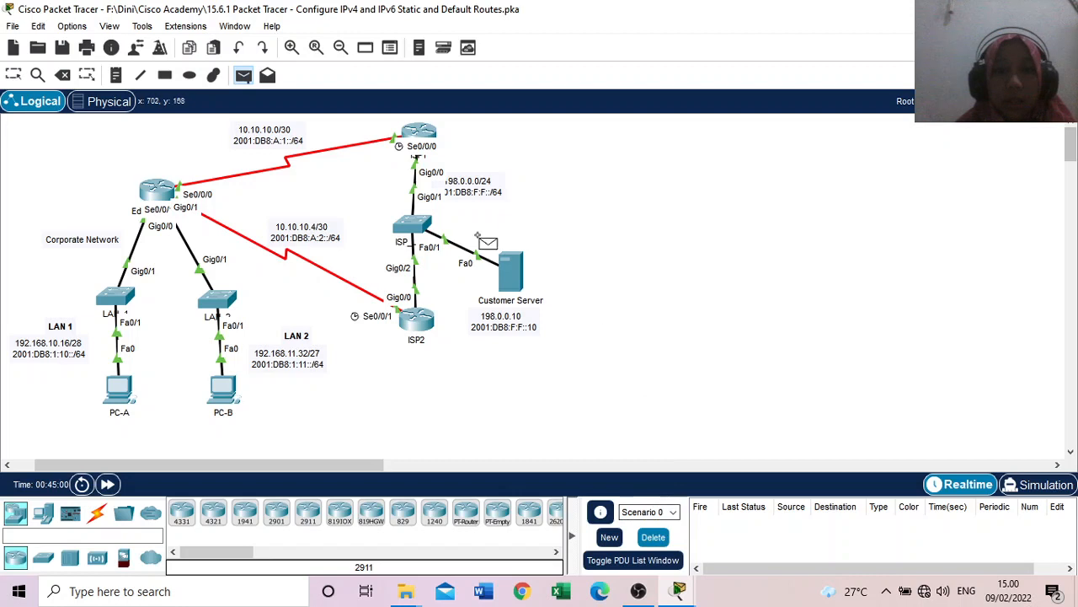
{"action": "left_click", "coordinate": [428, 135]}
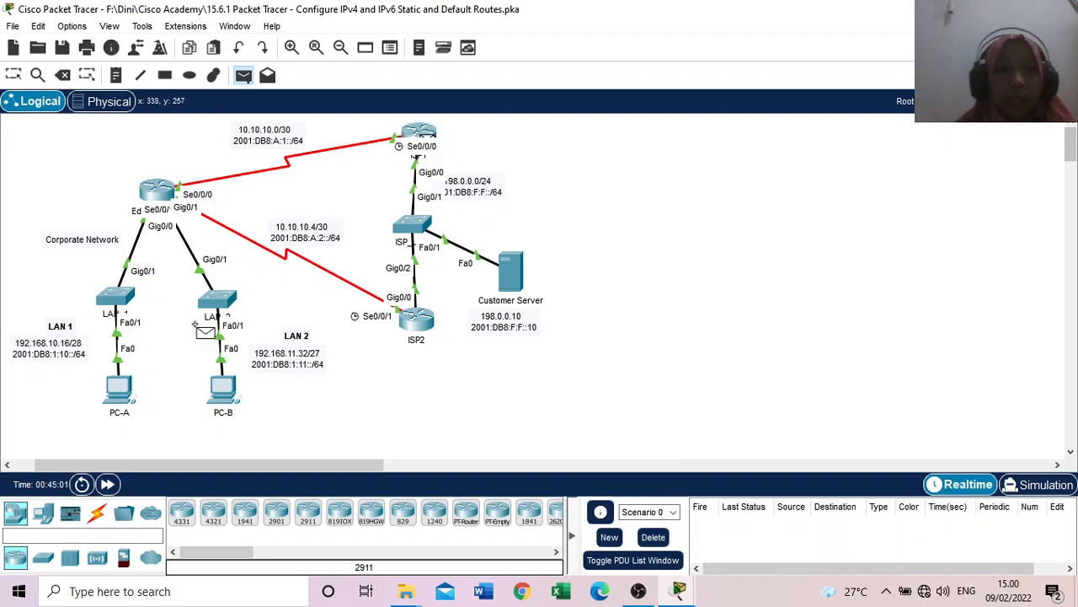
{"action": "left_click", "coordinate": [125, 396]}
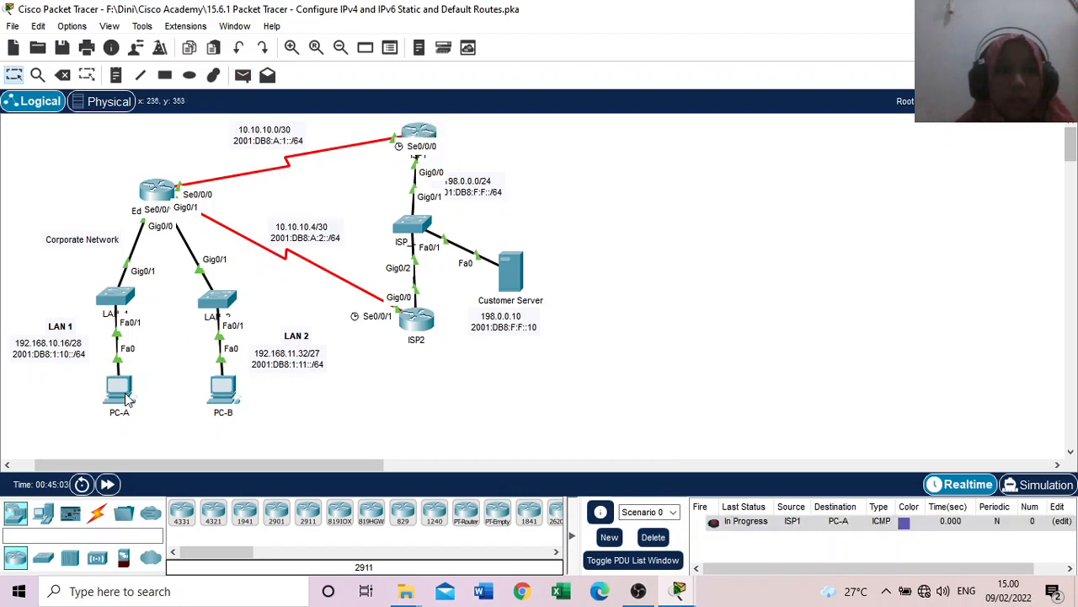
Step: Repeat the simple PDU test from ISP1 to PC-A and send another simple PDU from PC-B to ISP1
{"action": "left_click", "coordinate": [242, 75]}
{"action": "left_click", "coordinate": [426, 132]}
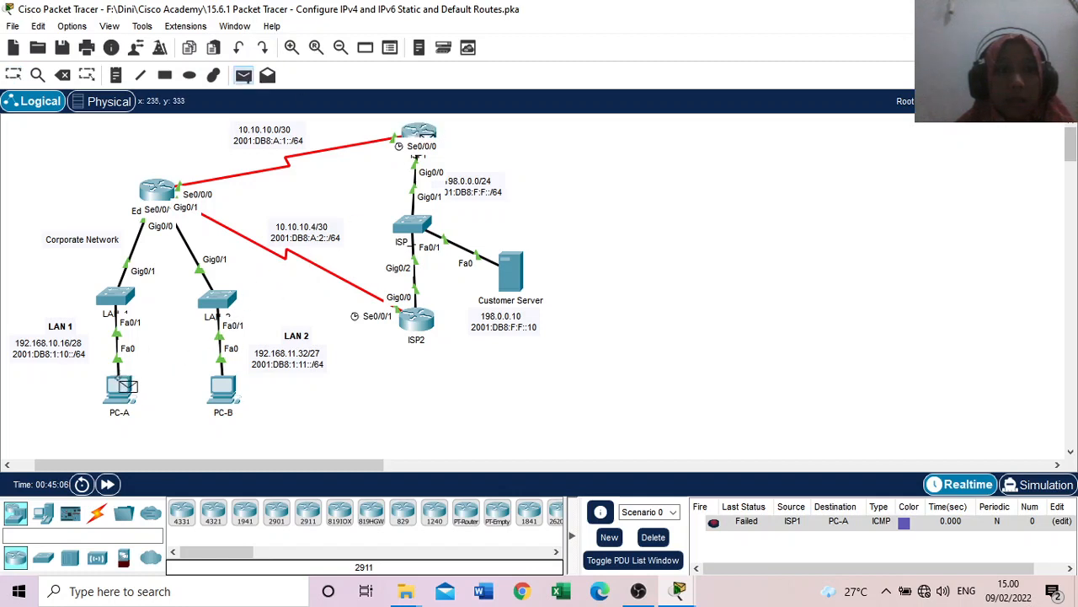
{"action": "left_click", "coordinate": [123, 394]}
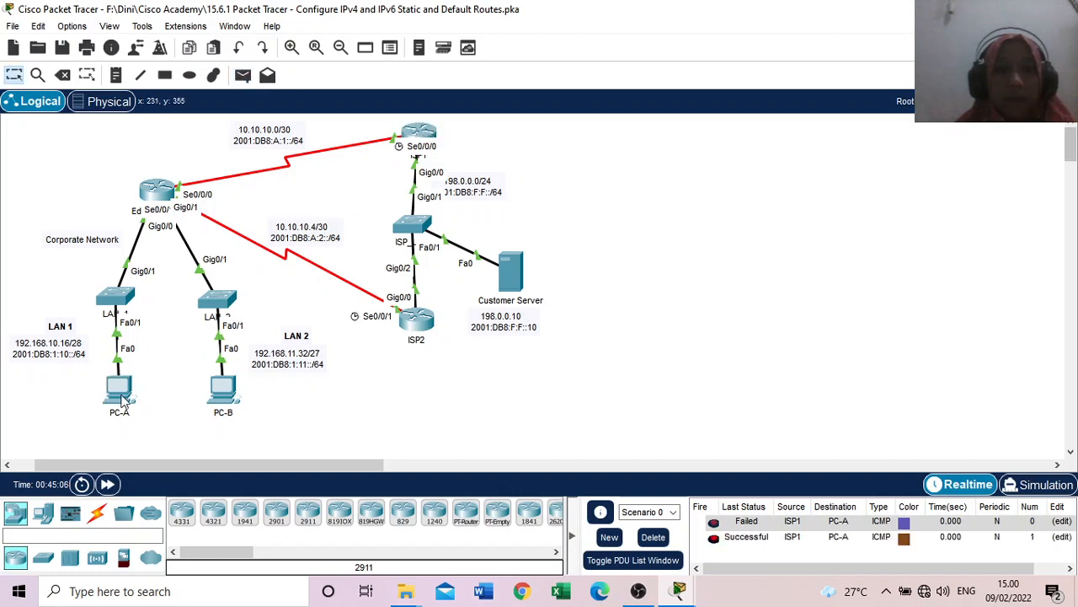
{"action": "left_click", "coordinate": [242, 75]}
{"action": "left_click", "coordinate": [426, 139]}
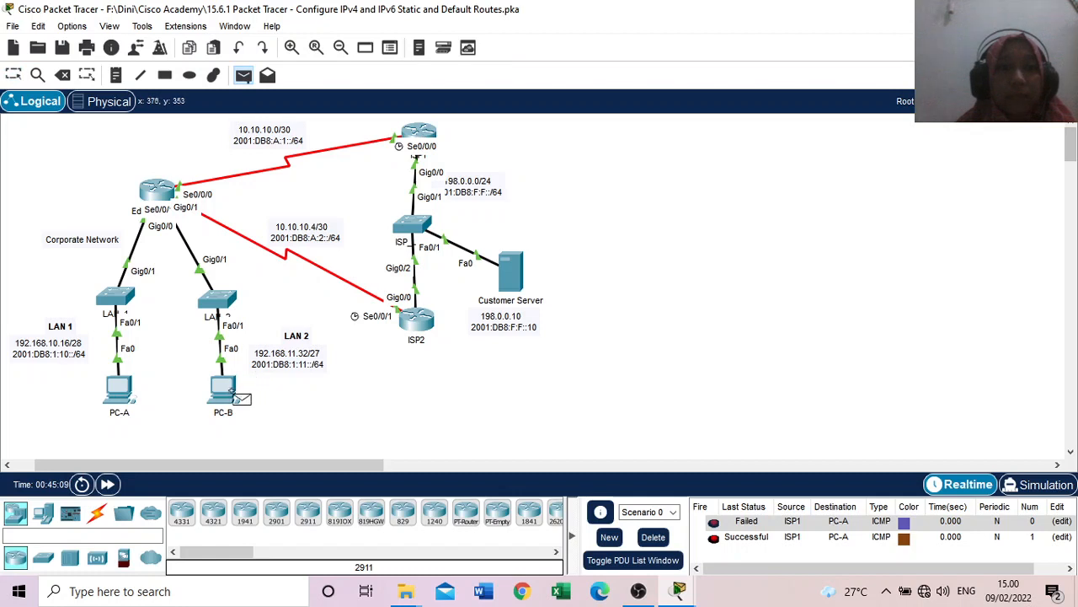
{"action": "left_click", "coordinate": [224, 389]}
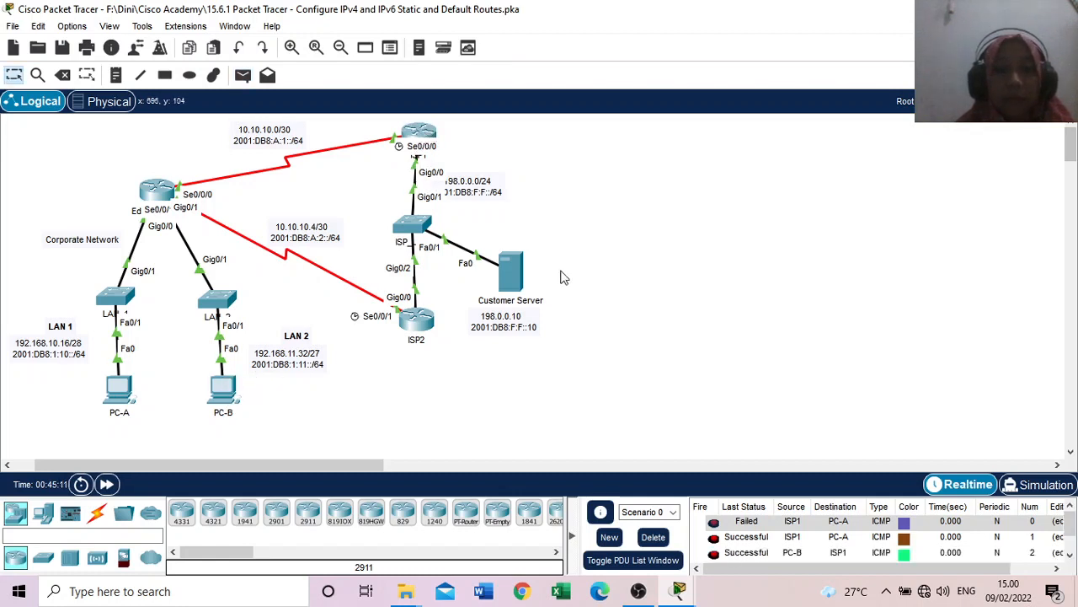